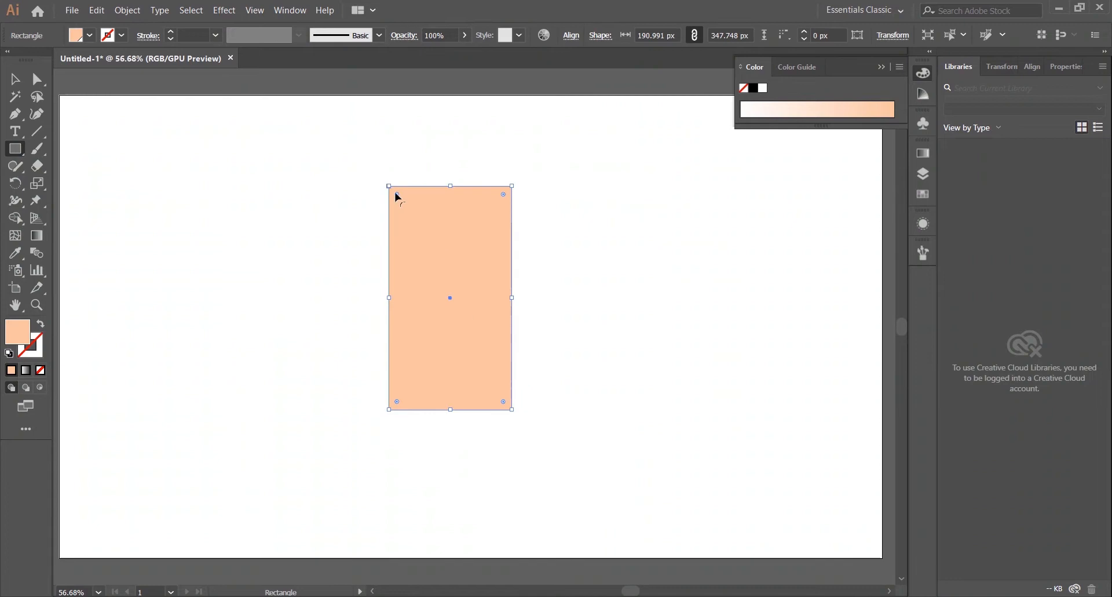
Step: Round all corners of the peach rectangle fully to make a capsule-shaped head, and deselect it
{"action": "left_click_drag", "start_coordinate": [397, 194], "coordinate": [466, 253]}
{"action": "key", "text": "v"}
{"action": "key", "text": "ctrl+shift+a"}
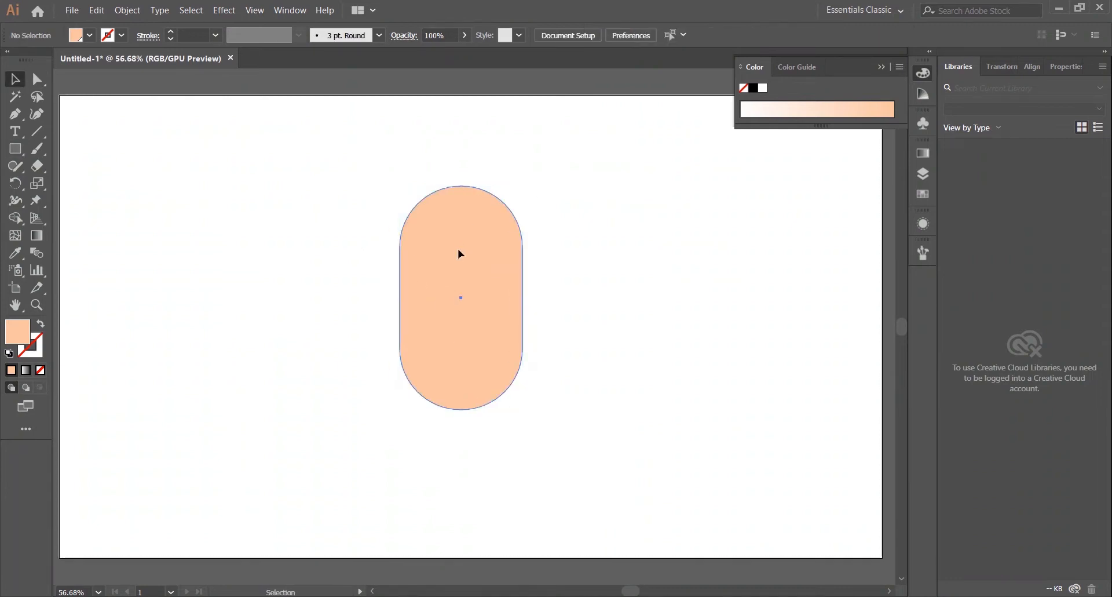
{"action": "left_click", "coordinate": [585, 189]}
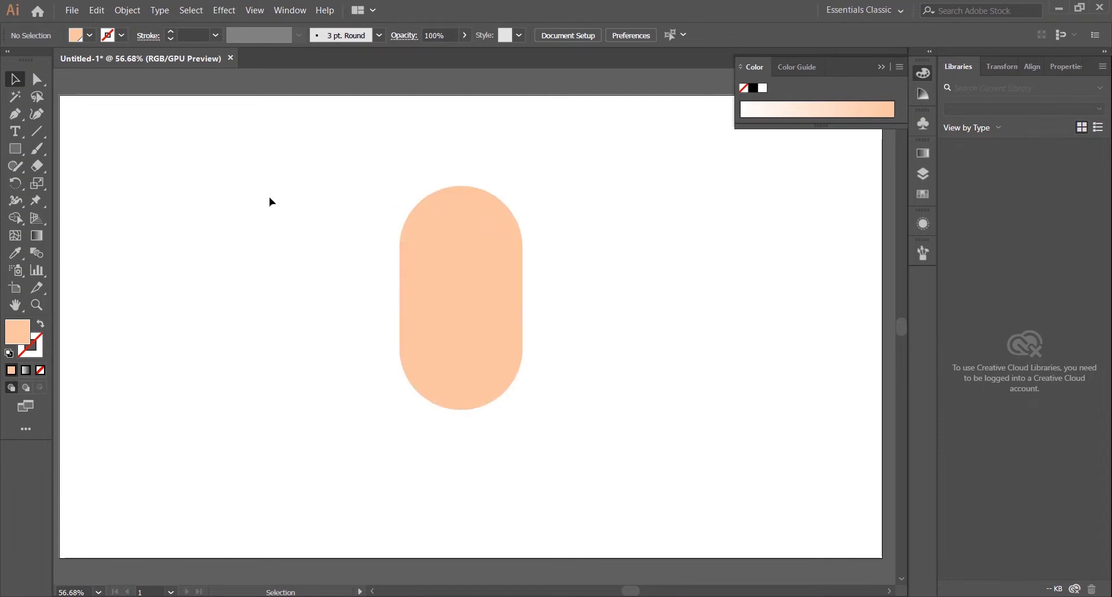
Step: Draw a circle about 114 px in diameter to the left of the head and fill it with light gray F2F2F2
{"action": "left_click_drag", "start_coordinate": [15, 149], "coordinate": [58, 184]}
{"action": "left_click_drag", "start_coordinate": [137, 192], "coordinate": [212, 267]}
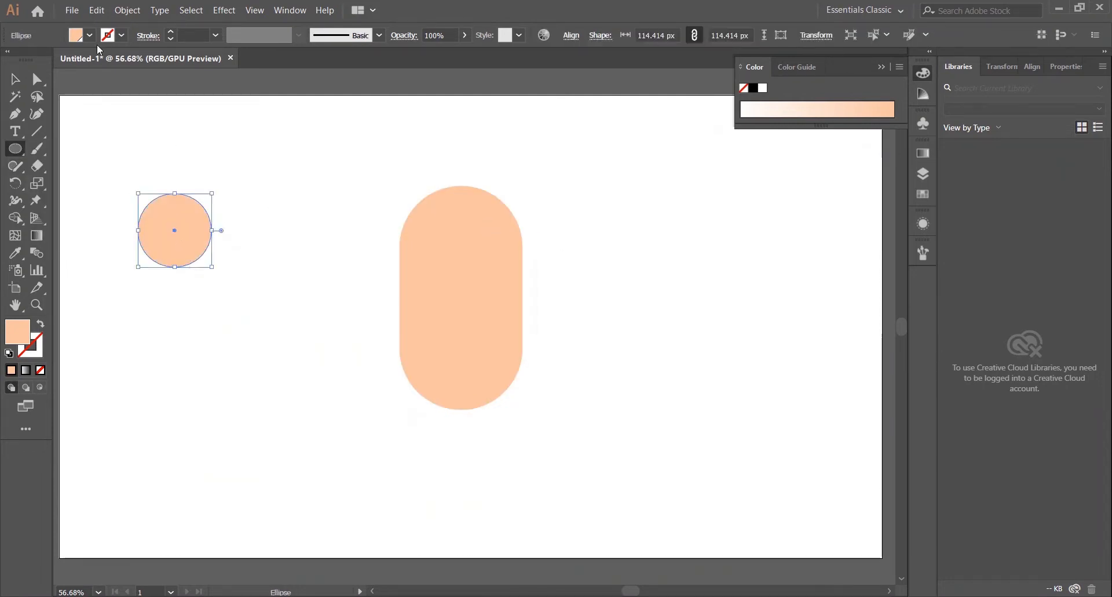
{"action": "left_click", "coordinate": [90, 36]}
{"action": "left_click", "coordinate": [121, 114]}
{"action": "left_click", "coordinate": [90, 35]}
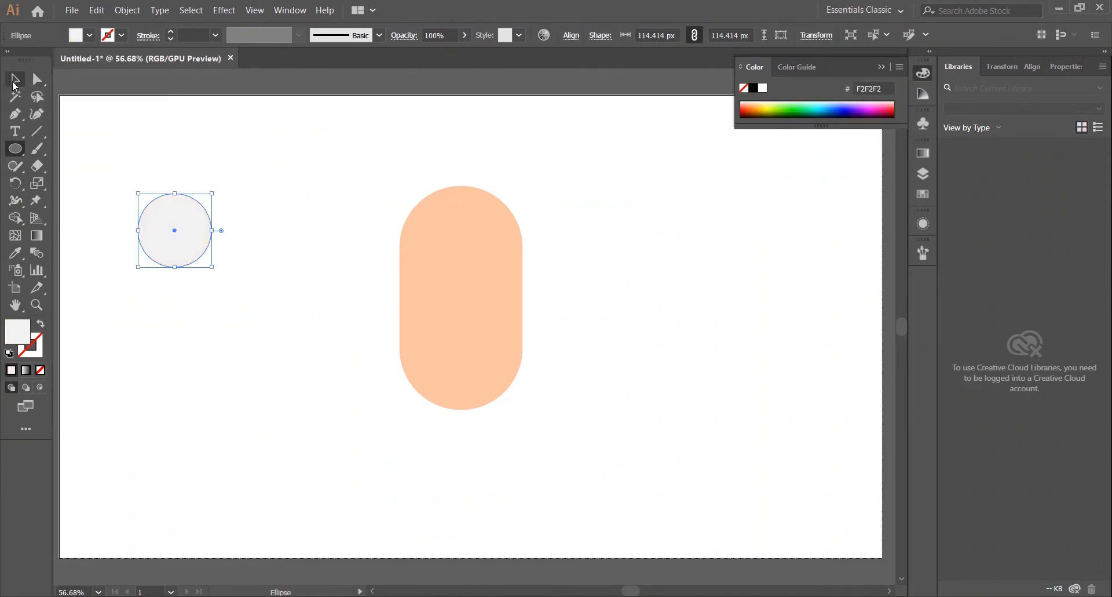
Step: Move the light gray circle a short distance straight down and deselect it
{"action": "left_click", "coordinate": [15, 79]}
{"action": "left_click", "coordinate": [280, 249]}
{"action": "left_click_drag", "start_coordinate": [174, 236], "coordinate": [174, 282]}
{"action": "left_click", "coordinate": [218, 145]}
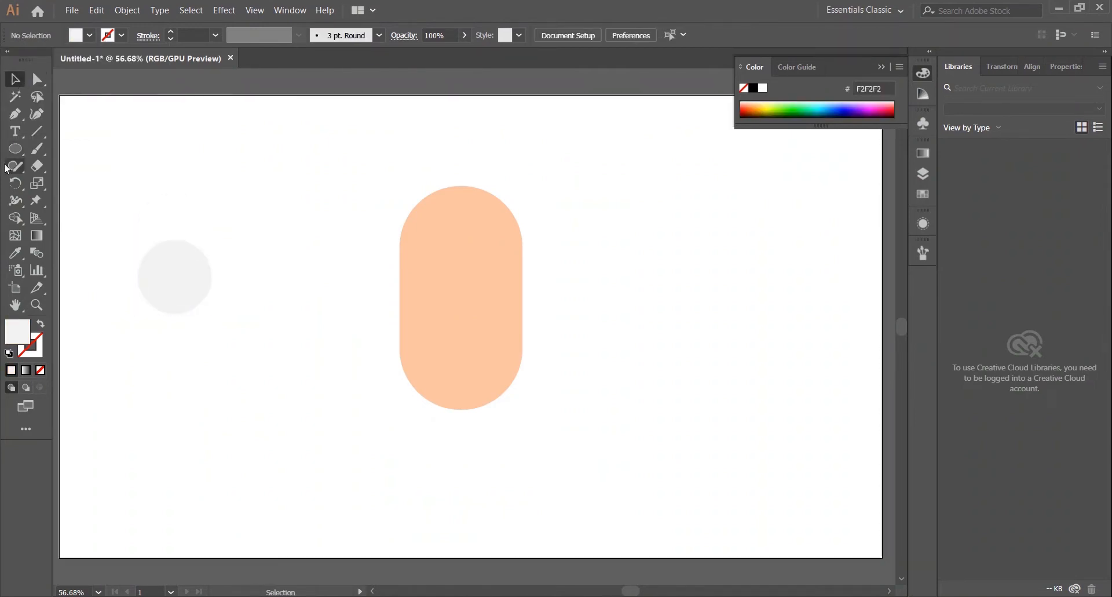
Step: Draw a rounded rectangle about 143 by 56 px above the gray circle and fill it with dark gray 1A1A1A
{"action": "left_click_drag", "start_coordinate": [16, 148], "coordinate": [58, 167]}
{"action": "left_click_drag", "start_coordinate": [174, 197], "coordinate": [128, 180]}
{"action": "left_click", "coordinate": [89, 35]}
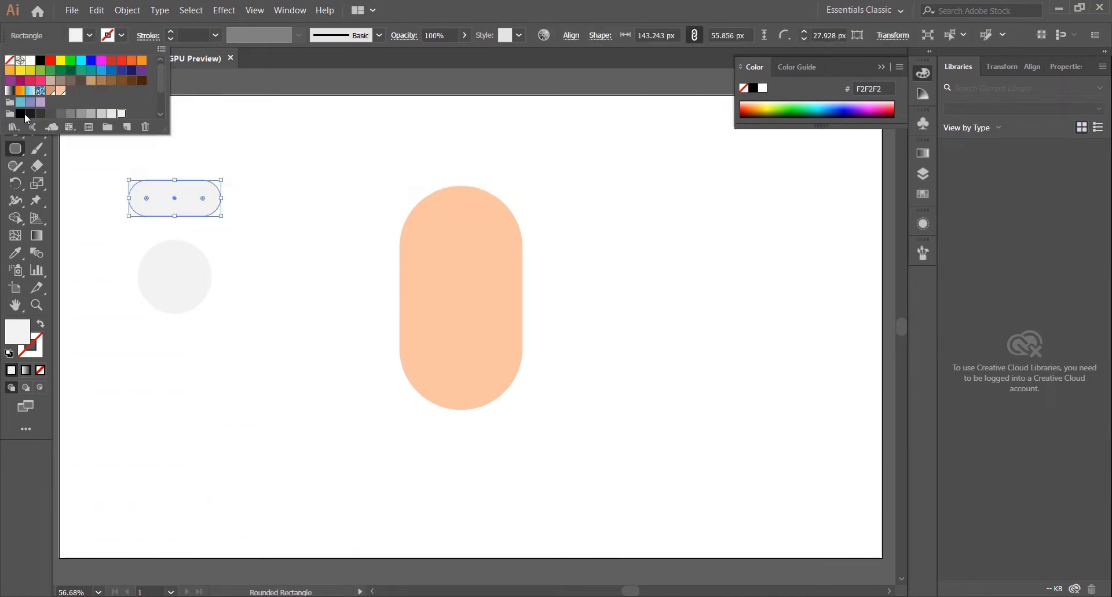
{"action": "left_click", "coordinate": [40, 59]}
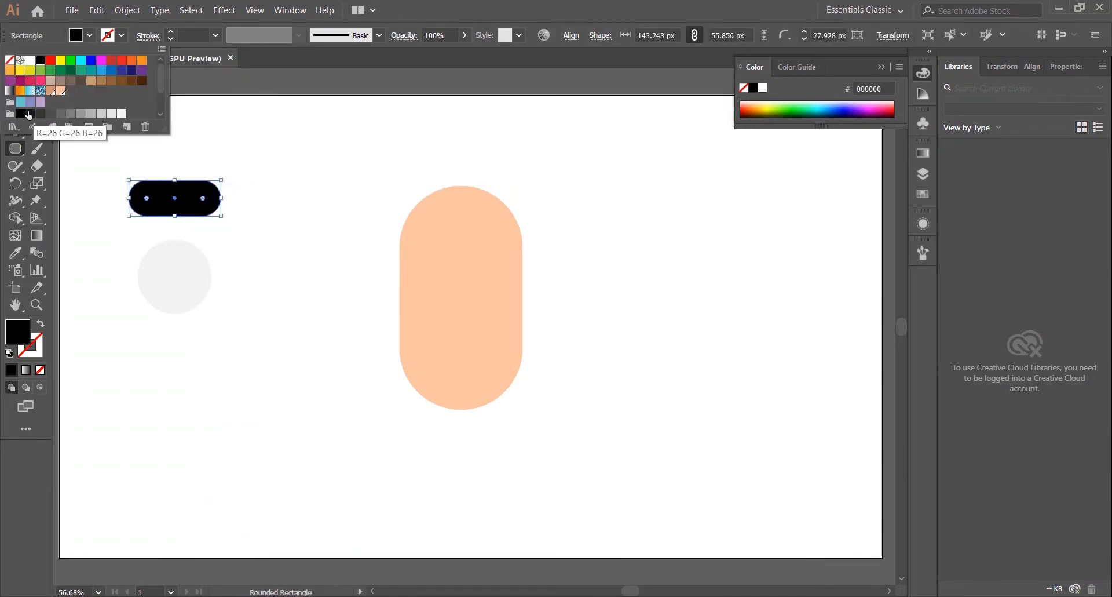
{"action": "left_click", "coordinate": [29, 115]}
{"action": "left_click", "coordinate": [91, 34]}
Step: Paste a copy of the dark eyebrow shape directly behind it and nudge the copy down slightly
{"action": "key", "text": "ctrl+c"}
{"action": "left_click", "coordinate": [13, 79]}
{"action": "key", "text": "ctrl+b"}
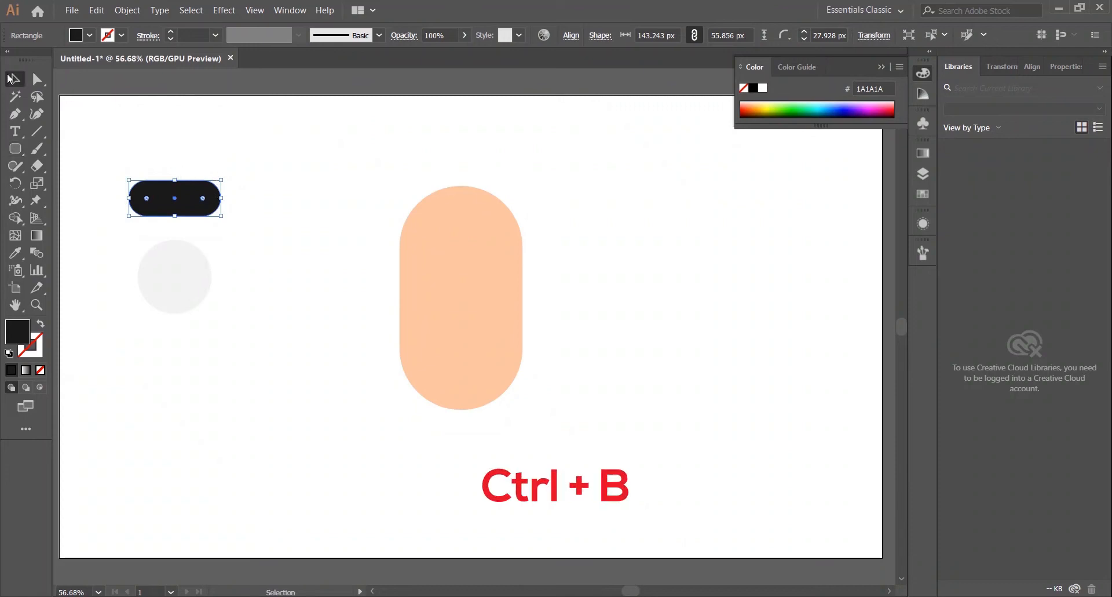
{"action": "key", "text": "Down"}
{"action": "key", "text": "Down"}
{"action": "key", "text": "Down"}
{"action": "key", "text": "Down"}
{"action": "key", "text": "Down"}
{"action": "key", "text": "Down"}
Step: Fill the lowered eyebrow copy with medium gray 666666
{"action": "left_click", "coordinate": [91, 35]}
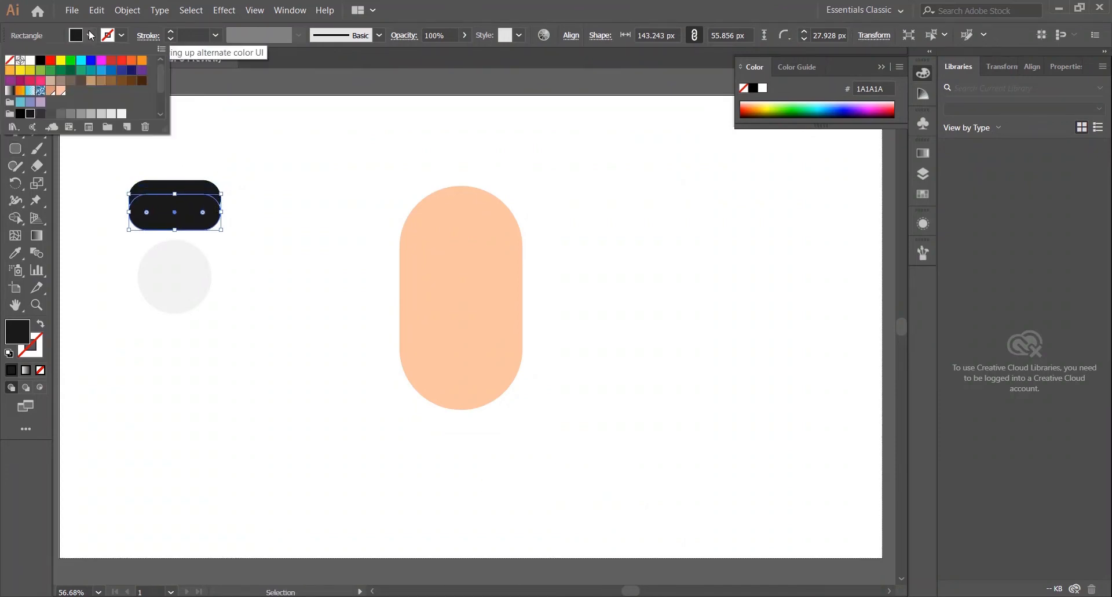
{"action": "left_click", "coordinate": [60, 114]}
{"action": "key", "text": "Escape"}
Step: Add a smaller concentric copy of the light gray circle as a pupil and fill it with the eyebrow's 1A1A1A color
{"action": "left_click", "coordinate": [169, 290]}
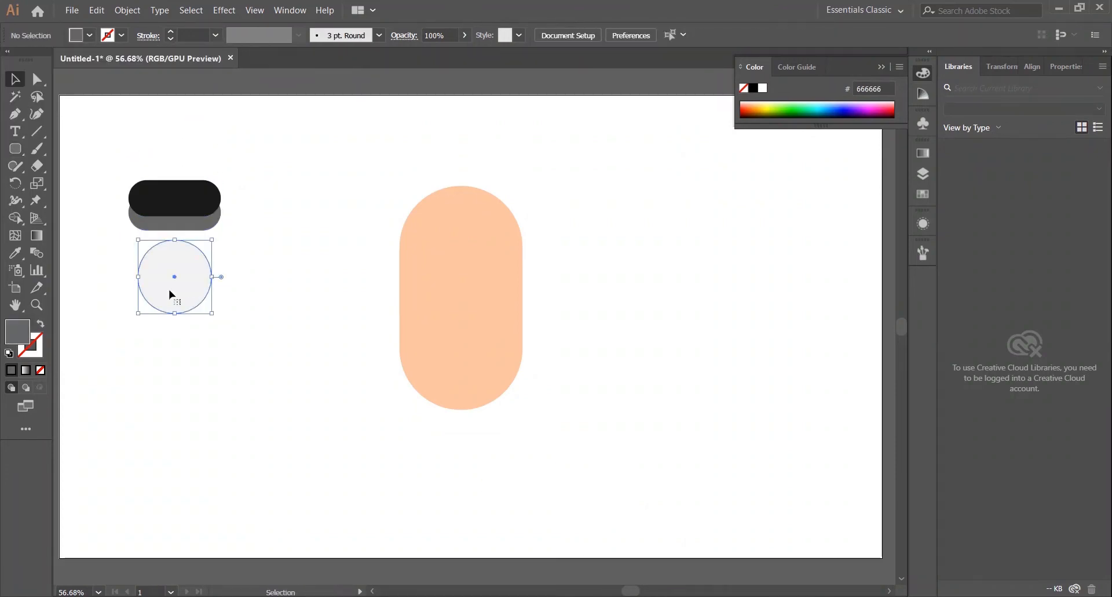
{"action": "key", "text": "a"}
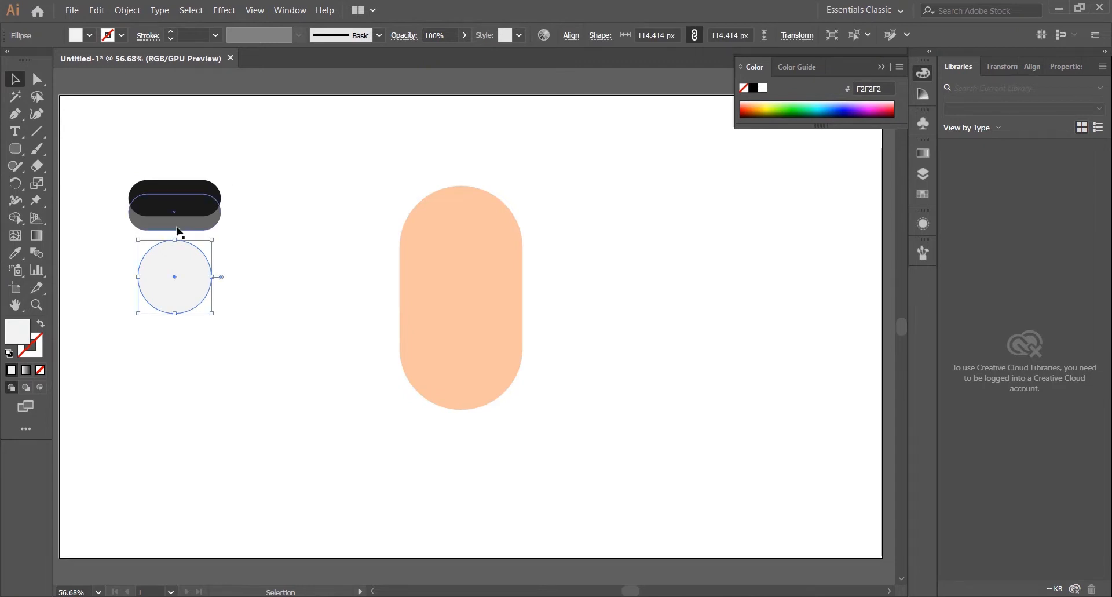
{"action": "left_click", "coordinate": [242, 154]}
{"action": "left_click", "coordinate": [189, 267]}
{"action": "left_click", "coordinate": [264, 239]}
{"action": "key", "text": "a"}
{"action": "left_click", "coordinate": [182, 264]}
{"action": "left_click_drag", "start_coordinate": [139, 240], "coordinate": [160, 263]}
{"action": "key", "text": "i"}
{"action": "left_click", "coordinate": [203, 191]}
{"action": "key", "text": "v"}
{"action": "left_click", "coordinate": [301, 313]}
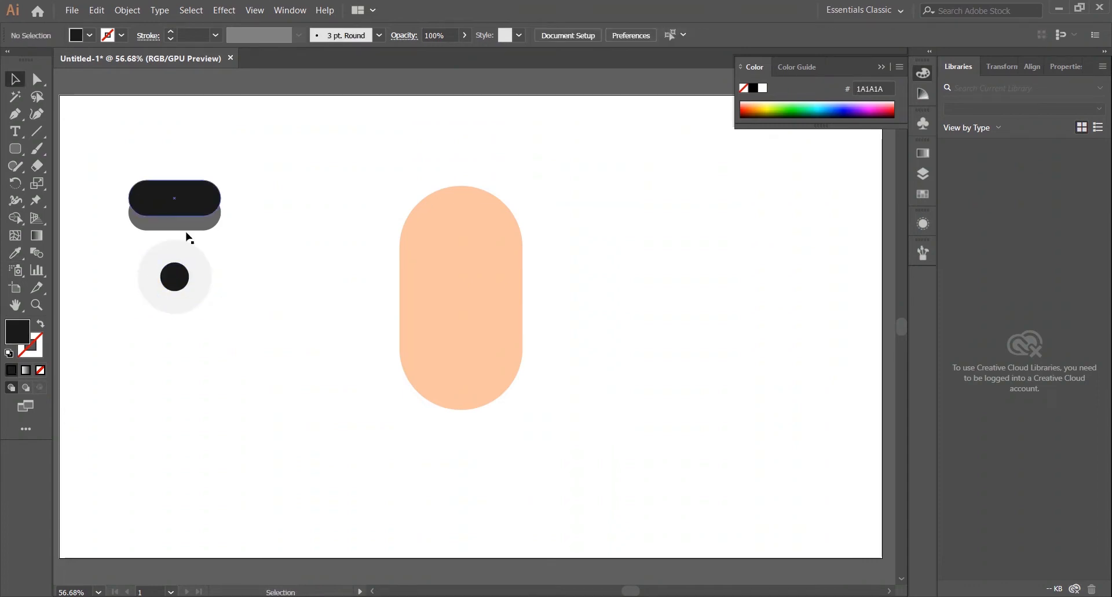
Step: Group the eyebrow and eye shapes, scale the group down, and place two matching copies side by side on the head
{"action": "left_click_drag", "start_coordinate": [154, 148], "coordinate": [241, 384]}
{"action": "key", "text": "ctrl+g"}
{"action": "left_click_drag", "start_coordinate": [159, 185], "coordinate": [501, 259]}
{"action": "left_click", "coordinate": [596, 225]}
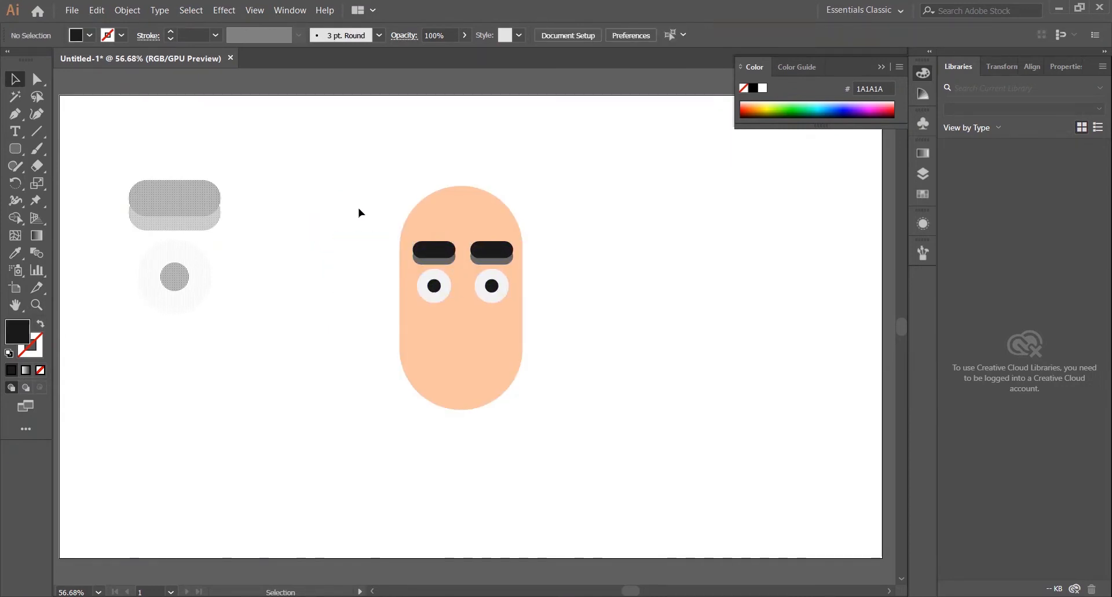
Step: Draw a rounded rectangle about 65 by 120 px to the left of the head and fill it with the salmon swatch
{"action": "left_click_drag", "start_coordinate": [15, 149], "coordinate": [78, 183]}
{"action": "left_click_drag", "start_coordinate": [22, 150], "coordinate": [74, 172]}
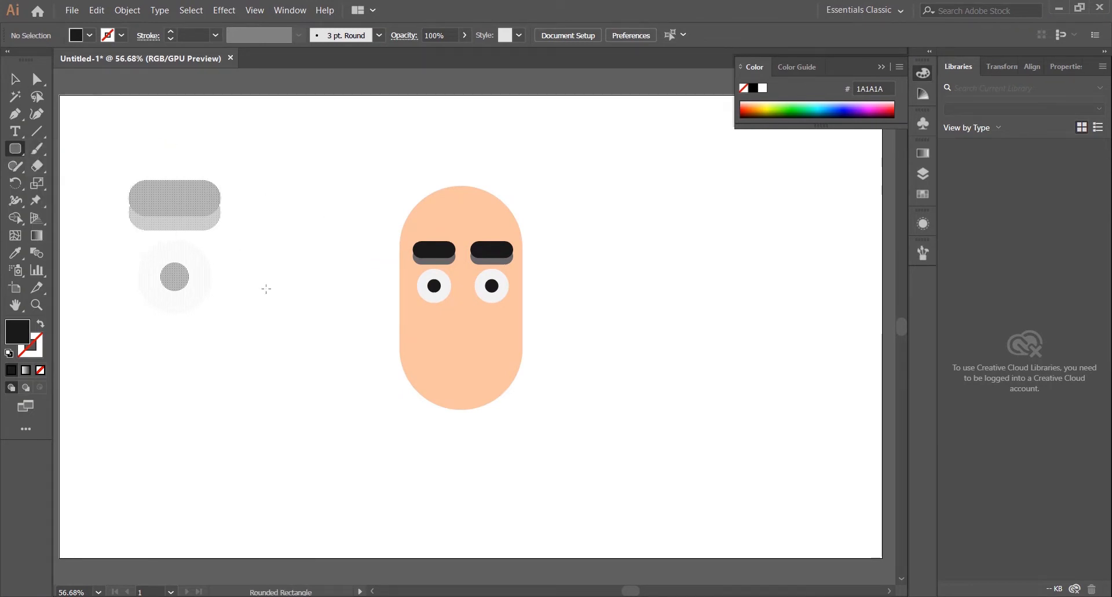
{"action": "left_click_drag", "start_coordinate": [248, 302], "coordinate": [289, 380]}
{"action": "left_click", "coordinate": [924, 191]}
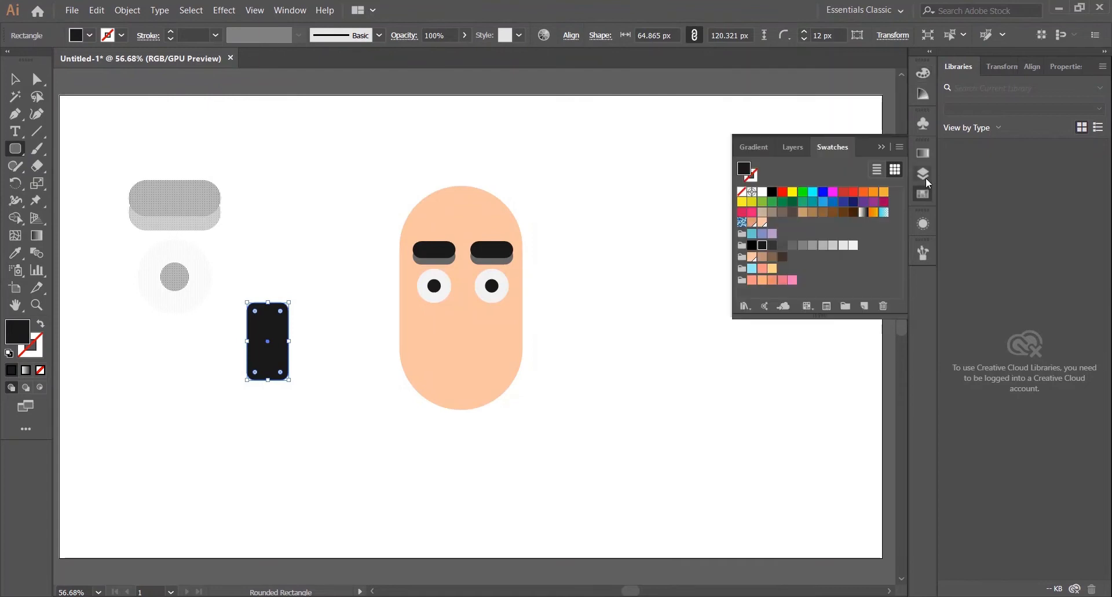
{"action": "left_click", "coordinate": [762, 269]}
{"action": "left_click", "coordinate": [922, 194]}
{"action": "key", "text": "v"}
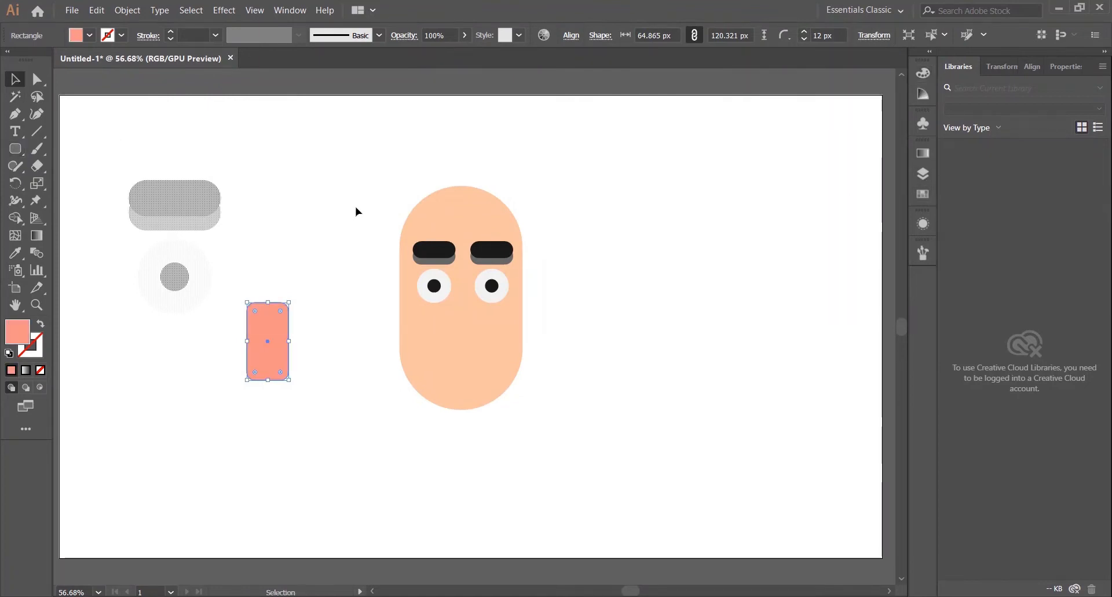
{"action": "left_click", "coordinate": [356, 207]}
Step: Draw a thin vertical rounded rectangle about 6 by 79 px near the salmon shape's right edge
{"action": "scroll", "coordinate": [284, 302], "scroll_direction": "up", "scroll_amount": 3}
{"action": "mouse_move", "coordinate": [341, 335]}
{"action": "left_mouse_down"}
{"action": "mouse_move", "coordinate": [372, 264]}
{"action": "mouse_move", "coordinate": [328, 398]}
{"action": "left_mouse_up"}
{"action": "left_click", "coordinate": [15, 149]}
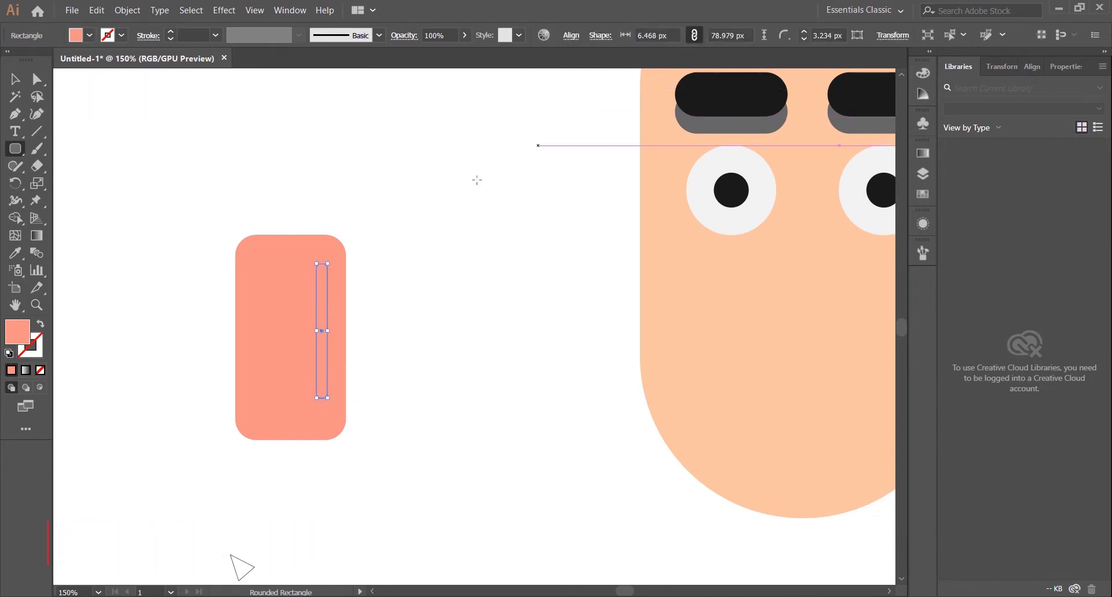
Step: Fill the thin highlight strip with the pale pink from the Monochromatic color harmony and deselect it
{"action": "left_click", "coordinate": [924, 94]}
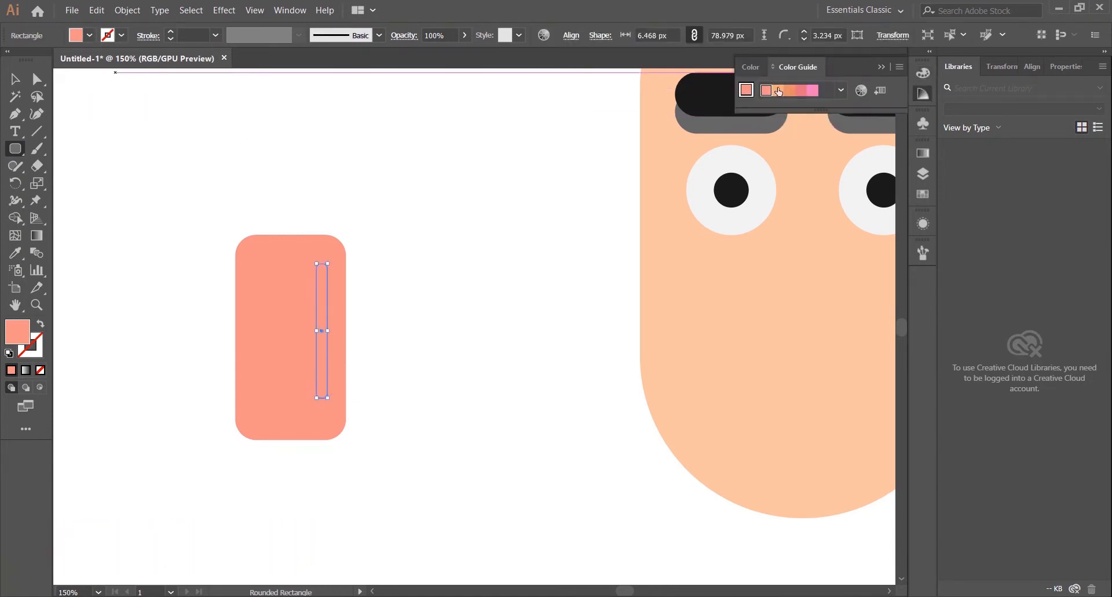
{"action": "left_click", "coordinate": [841, 90]}
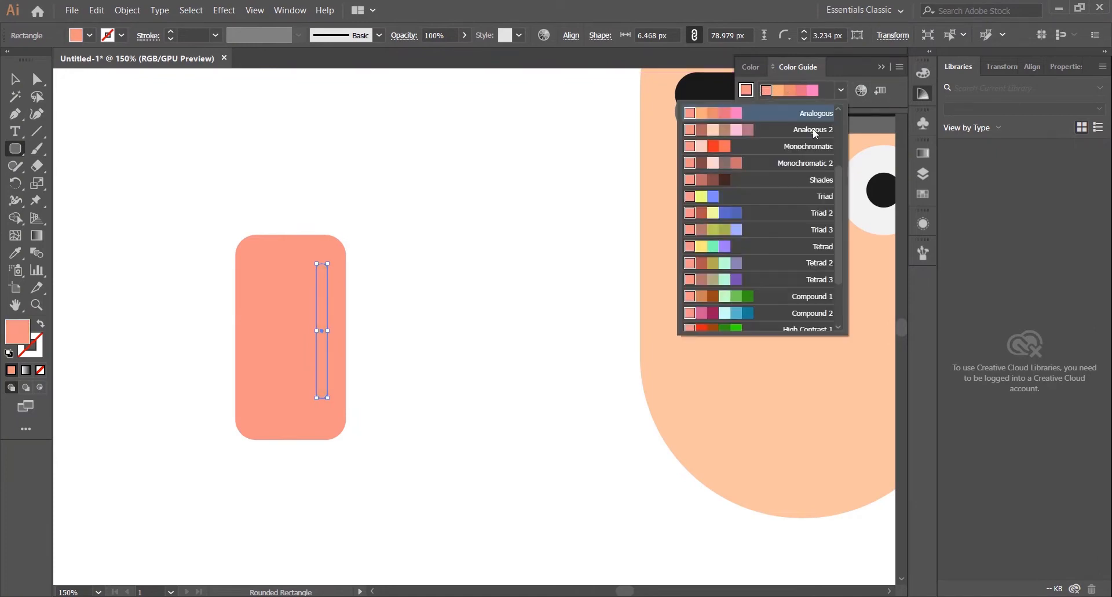
{"action": "scroll", "coordinate": [773, 137], "scroll_direction": "up", "scroll_amount": 1}
{"action": "left_click", "coordinate": [760, 187]}
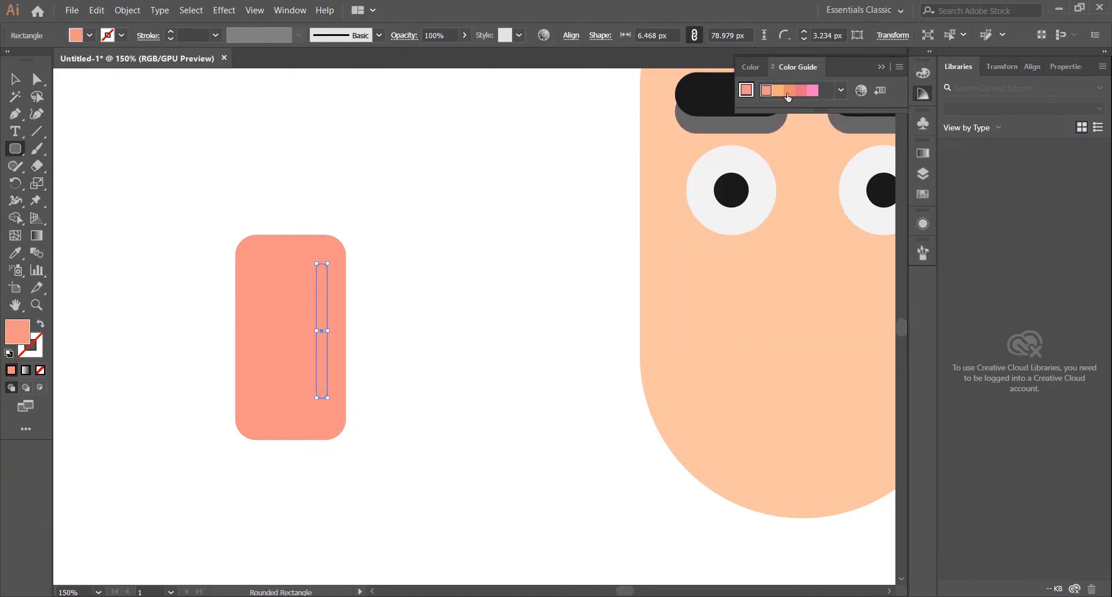
{"action": "left_click", "coordinate": [841, 89]}
{"action": "left_click", "coordinate": [749, 145]}
{"action": "left_click", "coordinate": [776, 91]}
{"action": "left_click", "coordinate": [16, 79]}
{"action": "left_click", "coordinate": [354, 181]}
{"action": "scroll", "coordinate": [355, 180], "scroll_direction": "down", "scroll_amount": 3}
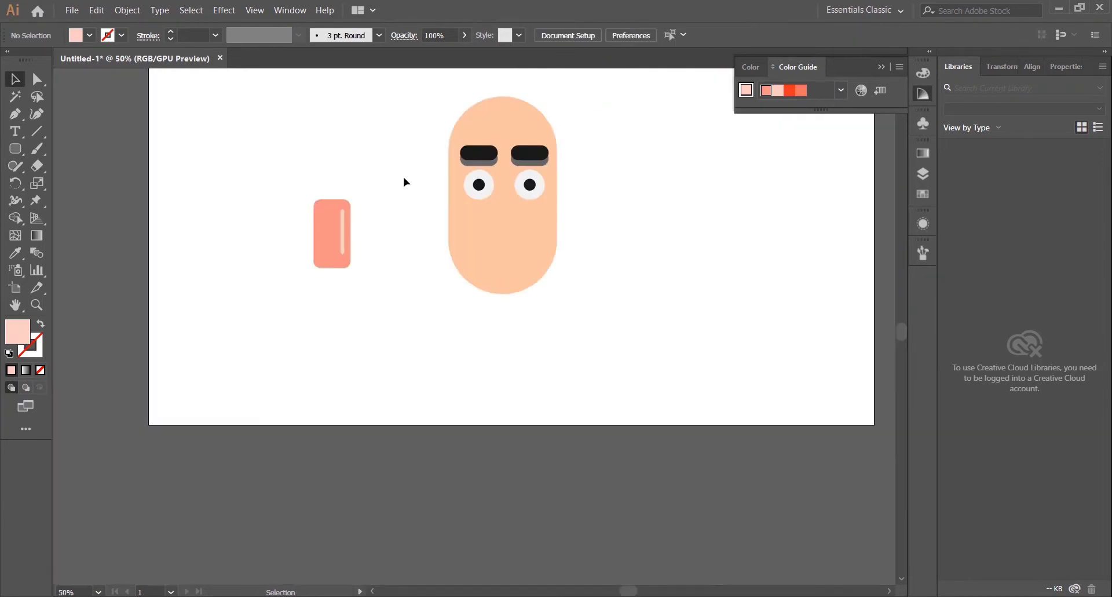
Step: Paste a copy of the salmon rectangle behind it, rotate the copy 90 degrees, and align it with the original's bottom edge
{"action": "left_click_drag", "start_coordinate": [404, 178], "coordinate": [372, 286]}
{"action": "scroll", "coordinate": [342, 322], "scroll_direction": "up", "scroll_amount": 2}
{"action": "left_click_drag", "start_coordinate": [400, 349], "coordinate": [399, 291]}
{"action": "scroll", "coordinate": [325, 307], "scroll_direction": "up", "scroll_amount": 2}
{"action": "scroll", "coordinate": [348, 293], "scroll_direction": "down", "scroll_amount": 1}
{"action": "left_click", "coordinate": [351, 288]}
{"action": "key", "text": "ctrl+c"}
{"action": "key", "text": "ctrl+b"}
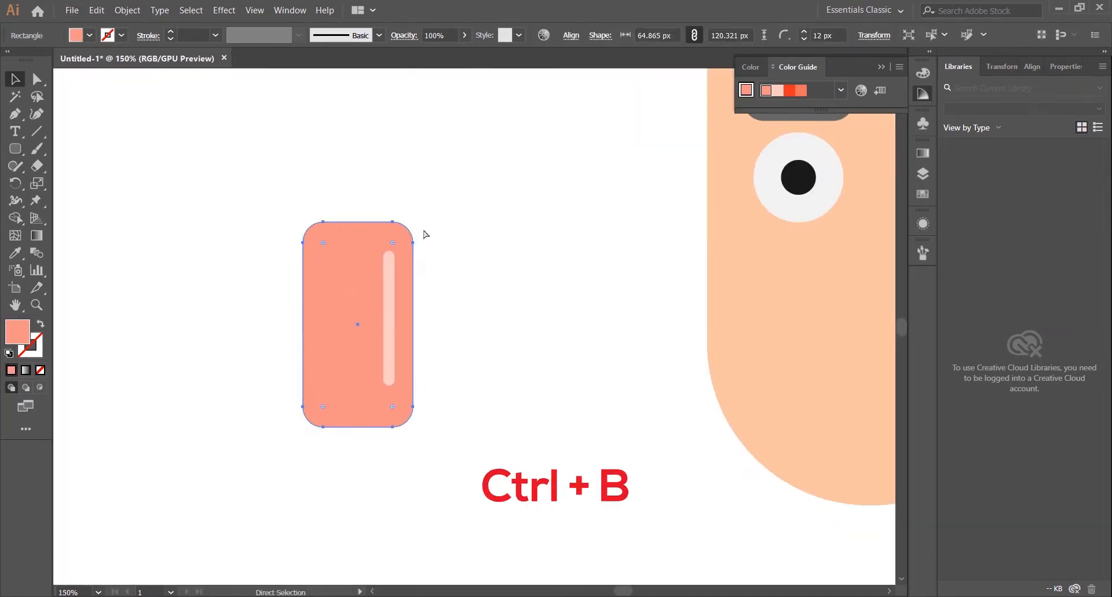
{"action": "left_click_drag", "start_coordinate": [422, 216], "coordinate": [464, 383]}
{"action": "left_click_drag", "start_coordinate": [435, 323], "coordinate": [429, 364]}
Step: Fill the horizontal rectangle behind the nose with the darker pink swatch and deselect it
{"action": "left_click", "coordinate": [923, 194]}
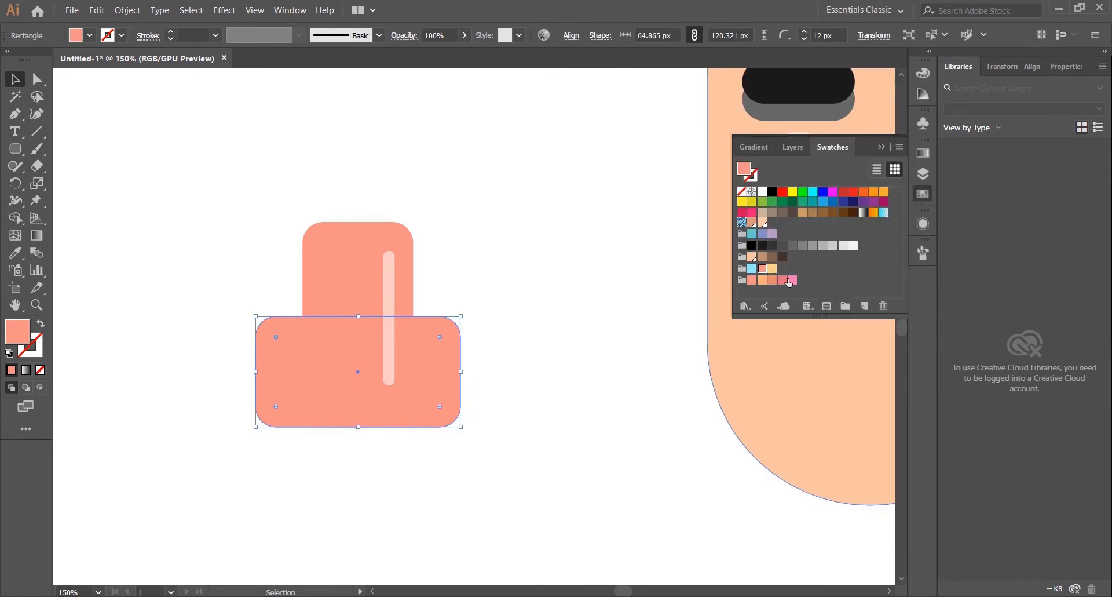
{"action": "left_click", "coordinate": [762, 280]}
{"action": "left_click", "coordinate": [782, 280]}
{"action": "left_click", "coordinate": [538, 250]}
{"action": "key", "text": "ctrl+minus"}
{"action": "key", "text": "ctrl+minus"}
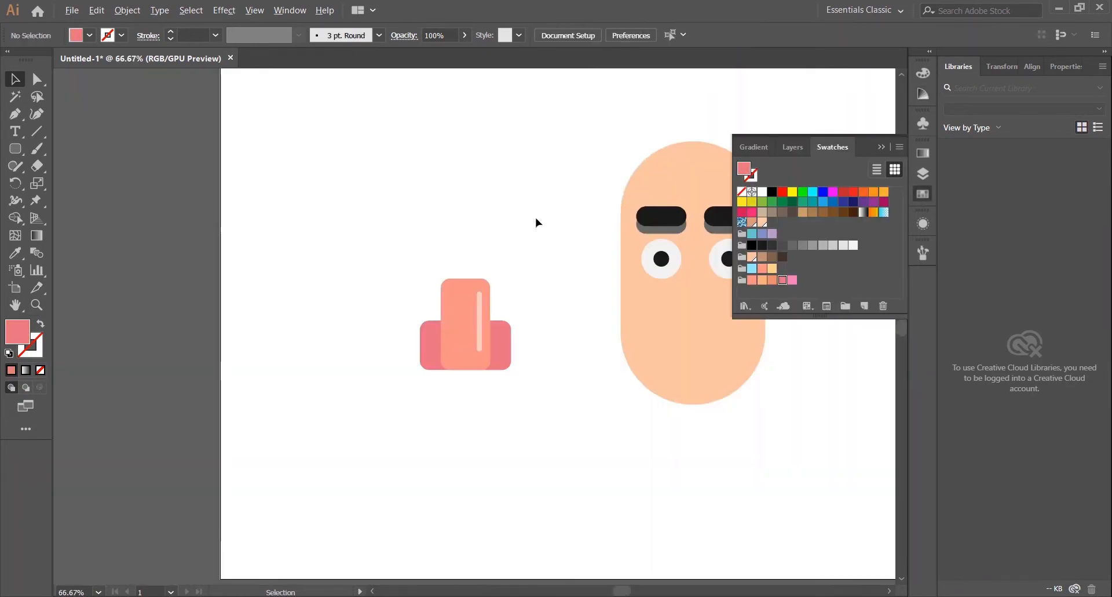
Step: Fully round the corners of the horizontal nostril shape and the top corners of the vertical nose shape
{"action": "left_click", "coordinate": [432, 335]}
{"action": "mouse_move", "coordinate": [445, 340]}
{"action": "left_mouse_down"}
{"action": "mouse_move", "coordinate": [455, 341]}
{"action": "mouse_move", "coordinate": [431, 339]}
{"action": "left_mouse_up"}
{"action": "left_click", "coordinate": [473, 276]}
{"action": "scroll", "coordinate": [474, 280], "scroll_direction": "up", "scroll_amount": 1}
{"action": "left_click", "coordinate": [362, 307]}
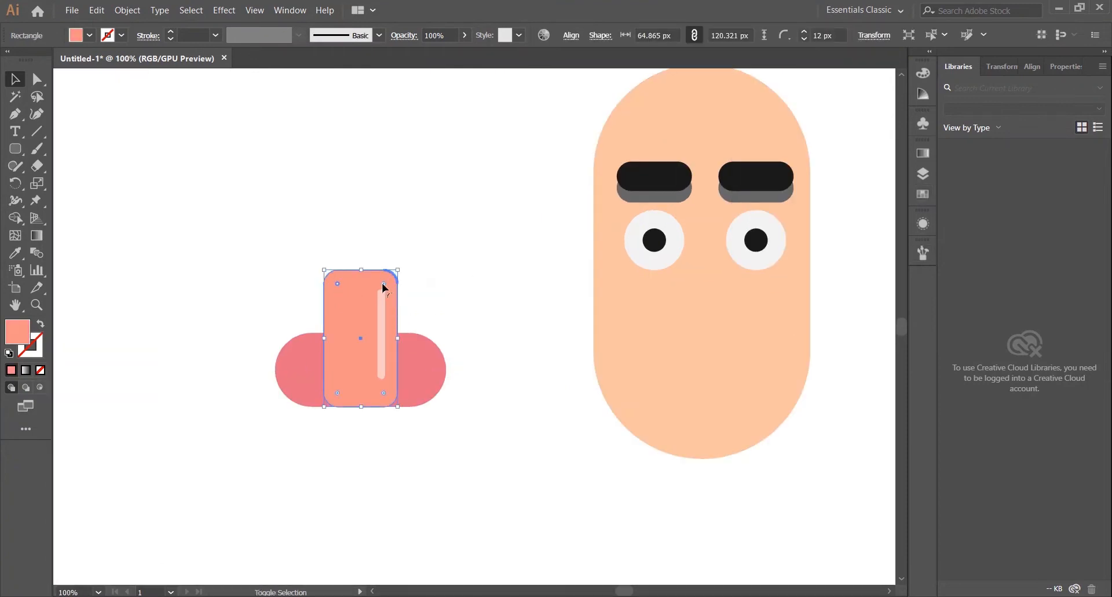
{"action": "left_click_drag", "start_coordinate": [359, 298], "coordinate": [360, 304]}
Step: Group the nose shapes, scale the group down, and place it centered on the face just below the eyes
{"action": "left_click_drag", "start_coordinate": [231, 219], "coordinate": [443, 416]}
{"action": "key", "text": "ctrl+g"}
{"action": "left_click_drag", "start_coordinate": [274, 275], "coordinate": [314, 305]}
{"action": "left_click_drag", "start_coordinate": [370, 342], "coordinate": [713, 309]}
{"action": "left_click", "coordinate": [477, 213]}
{"action": "key", "text": "ctrl+0"}
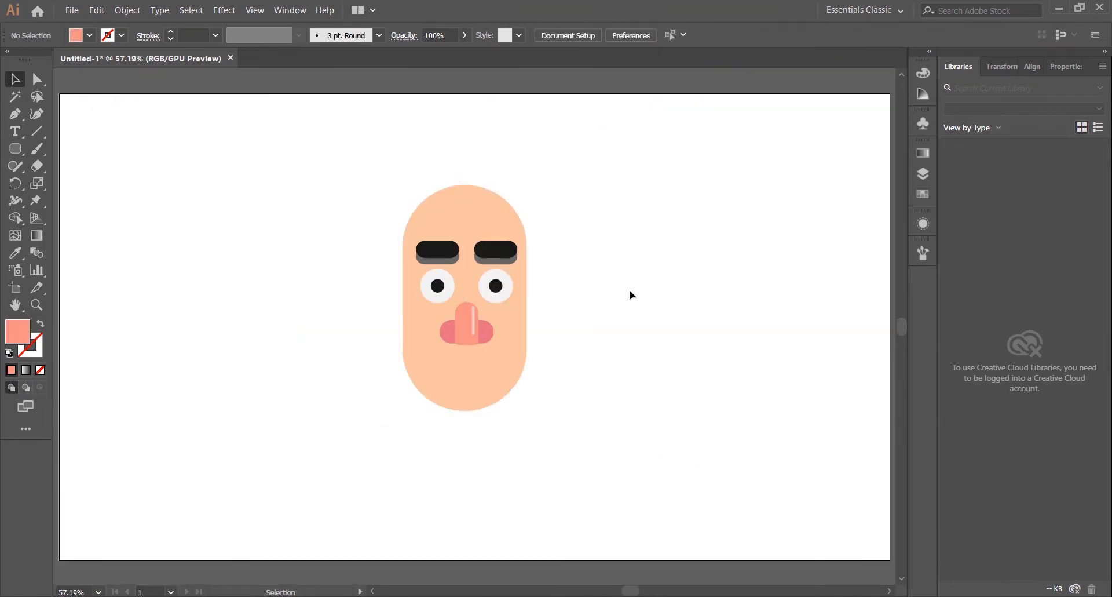
Step: Draw a salmon circle about 119 px in diameter to the left of the head
{"action": "key", "text": "ctrl+1"}
{"action": "left_click_drag", "start_coordinate": [631, 293], "coordinate": [585, 246]}
{"action": "key", "text": "ctrl+0"}
{"action": "left_click_drag", "start_coordinate": [15, 148], "coordinate": [94, 182]}
{"action": "left_click_drag", "start_coordinate": [211, 257], "coordinate": [288, 334]}
{"action": "key", "text": "v"}
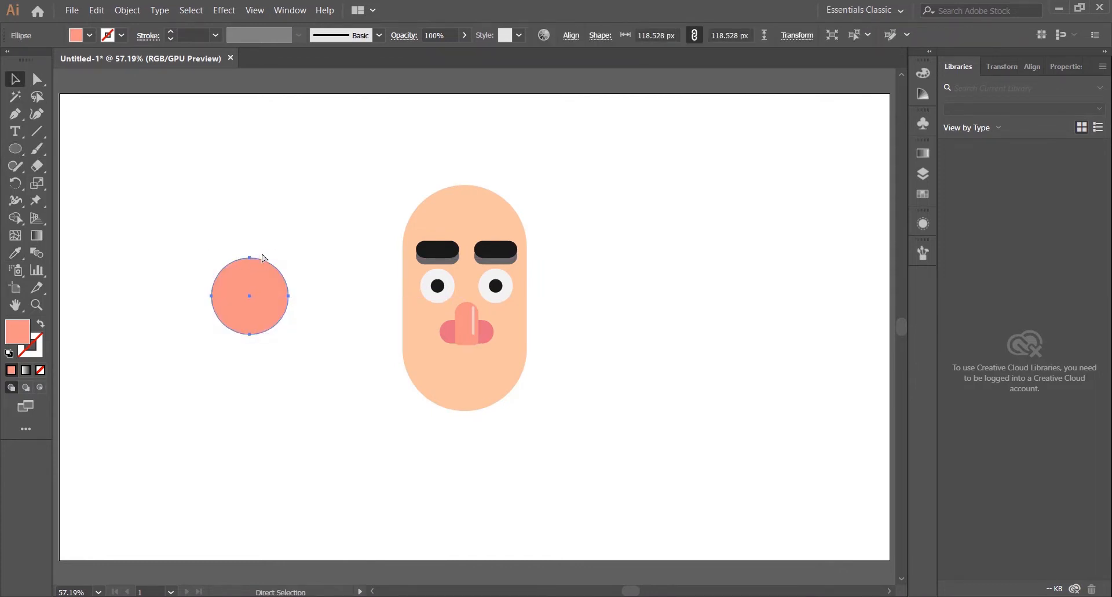
Step: Add a concentric copy about 224 px in diameter behind the salmon circle and fill it with the light orange swatch
{"action": "left_click_drag", "start_coordinate": [212, 257], "coordinate": [176, 220]}
{"action": "key", "text": "i"}
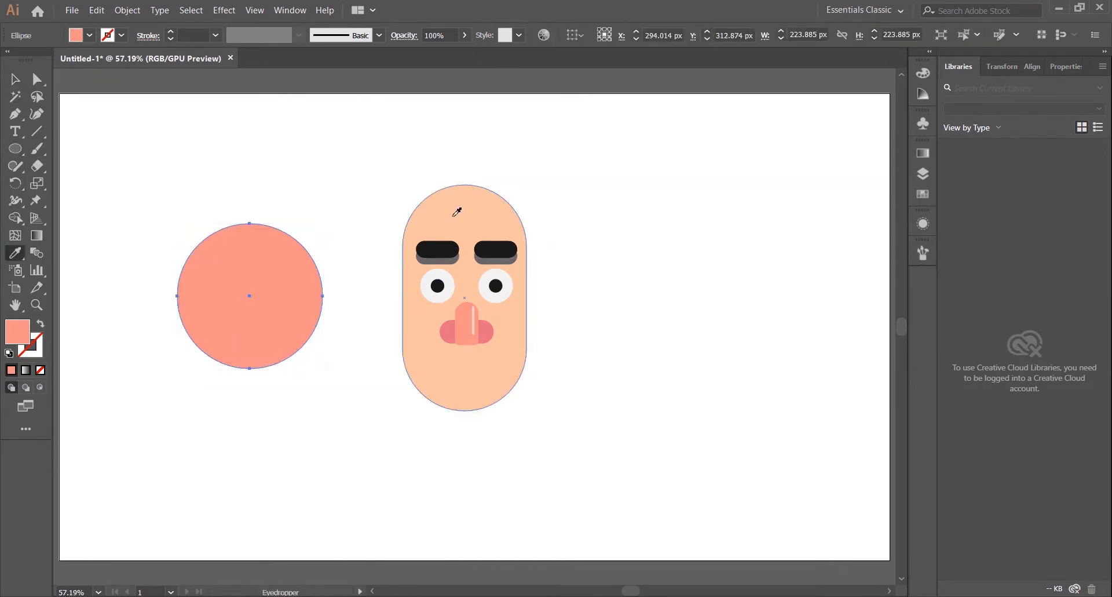
{"action": "left_click", "coordinate": [454, 213]}
{"action": "left_click", "coordinate": [923, 194]}
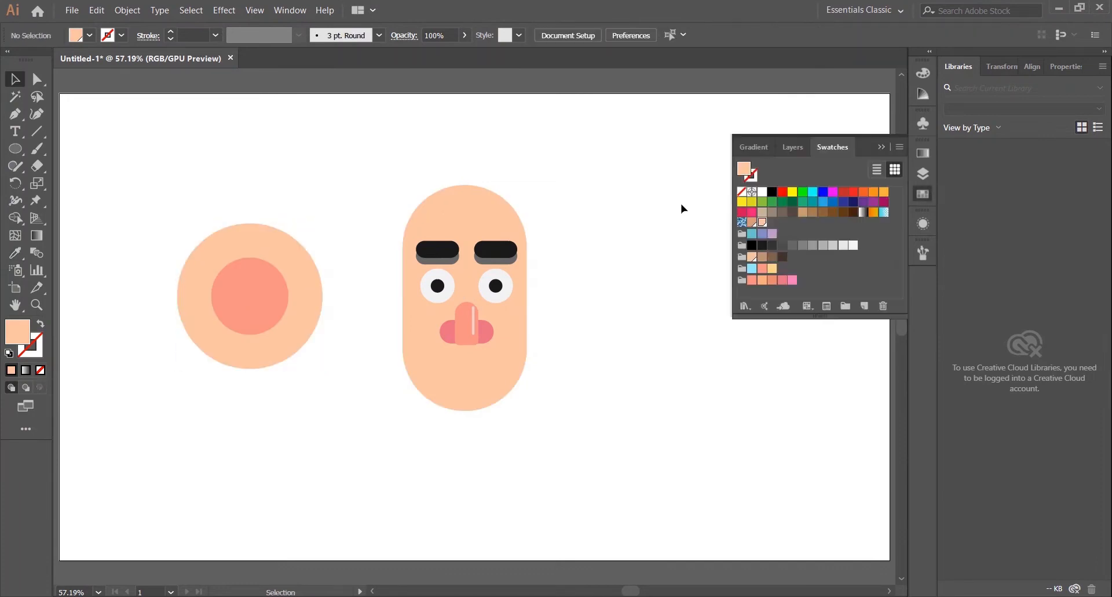
{"action": "left_click", "coordinate": [762, 258]}
{"action": "left_click", "coordinate": [752, 280]}
{"action": "left_click", "coordinate": [766, 279]}
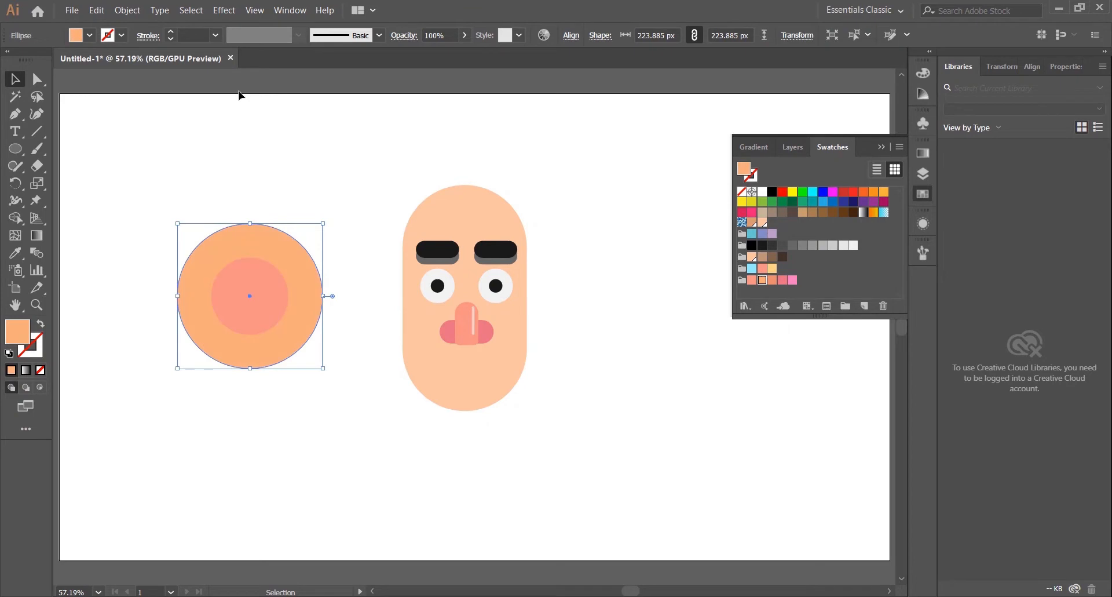
Step: Scale both ear circles down together to about 107 px and group them
{"action": "left_click_drag", "start_coordinate": [179, 175], "coordinate": [322, 412]}
{"action": "left_click_drag", "start_coordinate": [177, 224], "coordinate": [215, 261]}
{"action": "key", "text": "ctrl+g"}
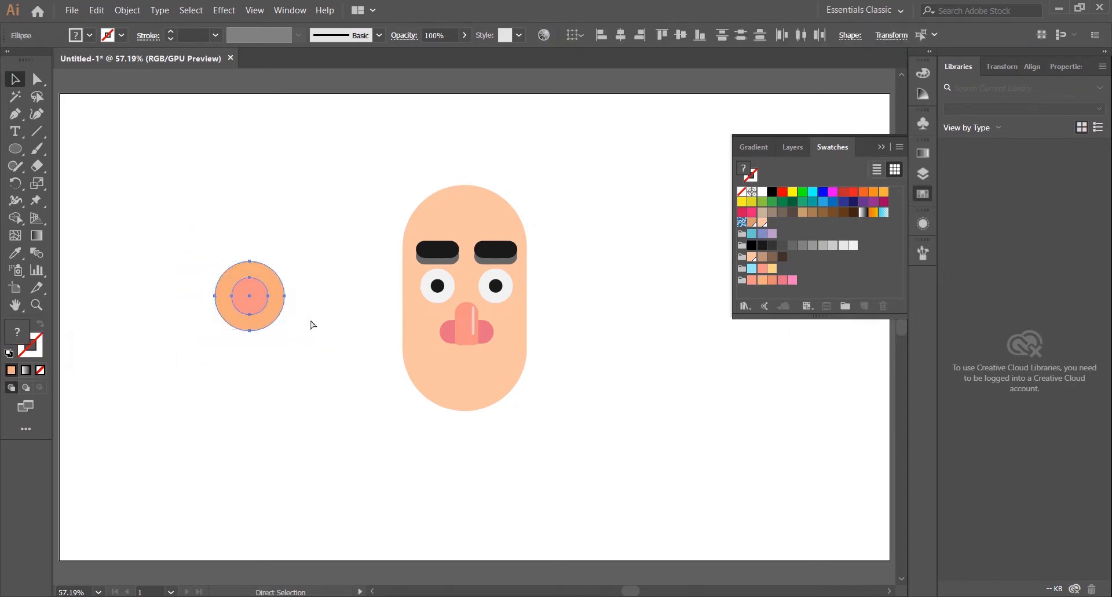
{"action": "left_click", "coordinate": [313, 323]}
Step: Move the ear group onto the head's left edge, send it to the back, and scale it down further
{"action": "left_click_drag", "start_coordinate": [245, 293], "coordinate": [397, 293]}
{"action": "right_click", "coordinate": [397, 294]}
{"action": "mouse_move", "coordinate": [440, 423]}
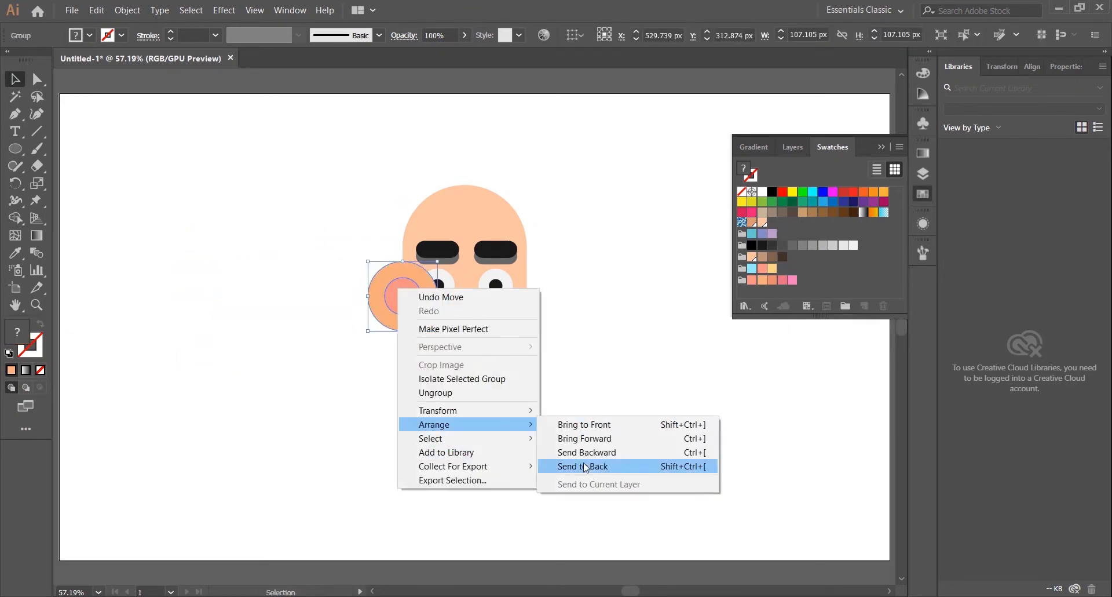
{"action": "left_click", "coordinate": [608, 464]}
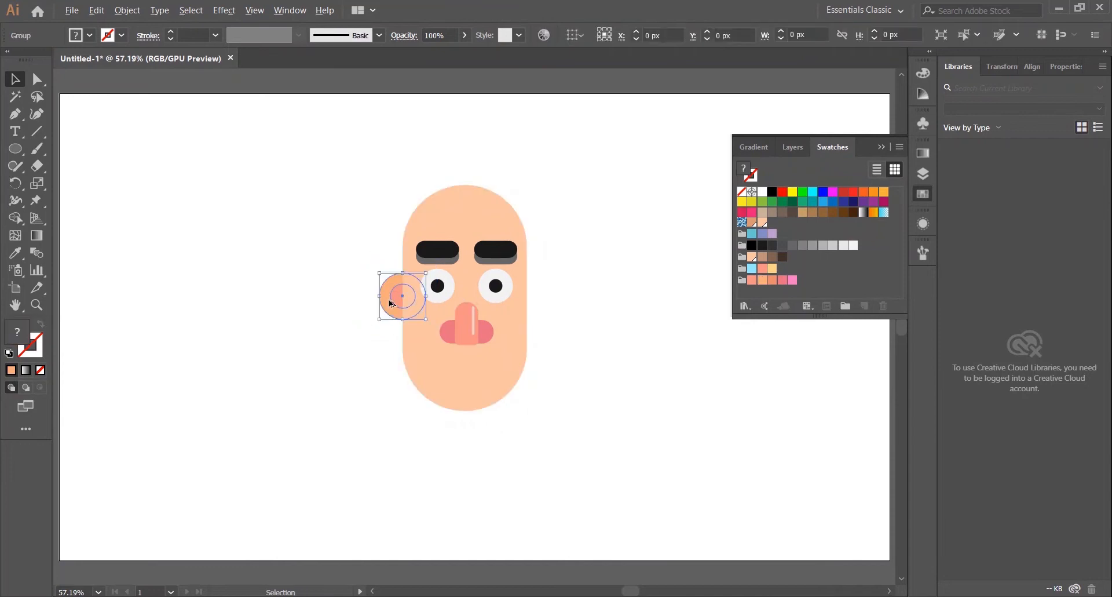
Step: Place a copy of the ear level with the first on the head's right edge and deselect it
{"action": "left_click_drag", "start_coordinate": [394, 293], "coordinate": [534, 293]}
{"action": "left_click", "coordinate": [695, 243]}
{"action": "left_click", "coordinate": [923, 193]}
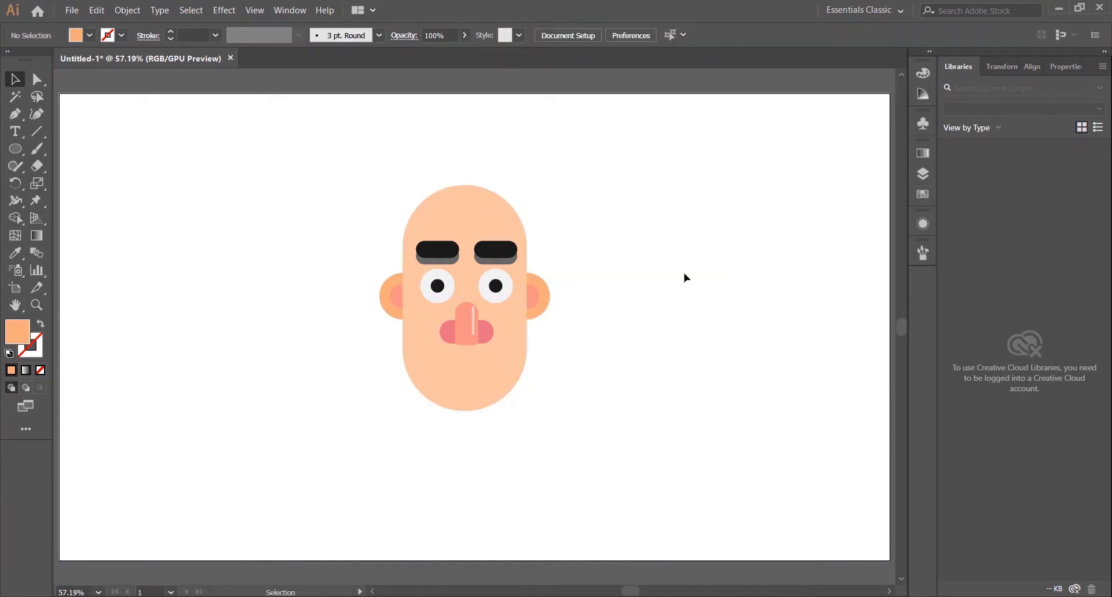
Step: Move the complete head with all its facial features straight up on the artboard and deselect it
{"action": "left_click_drag", "start_coordinate": [272, 155], "coordinate": [499, 320]}
{"action": "left_click", "coordinate": [653, 181]}
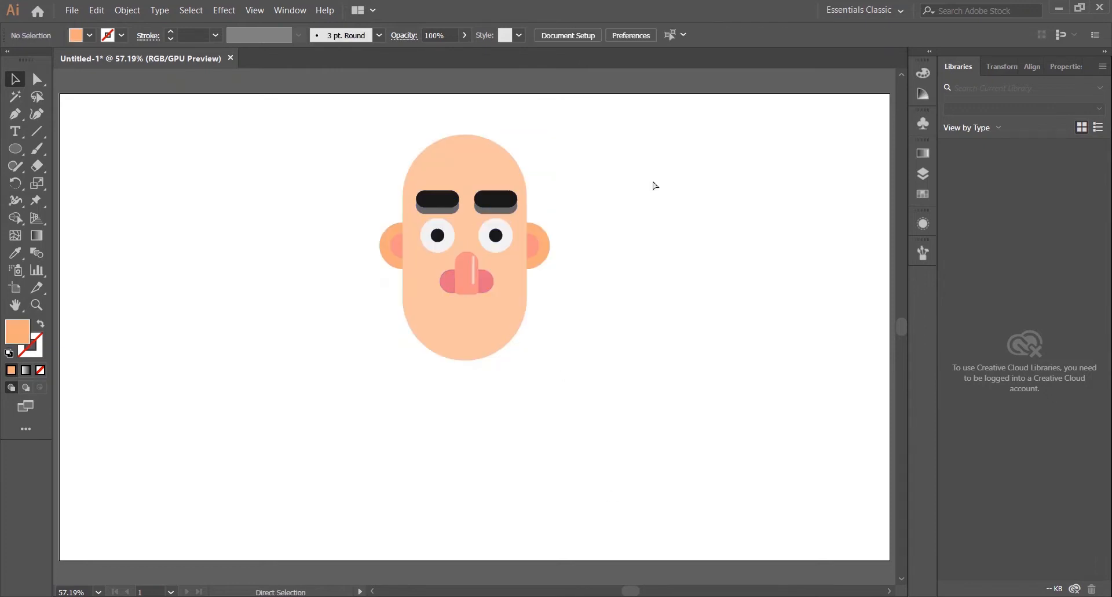
Step: Draw a circle about 271 px wide beside the head and fill it with black
{"action": "left_click", "coordinate": [472, 329]}
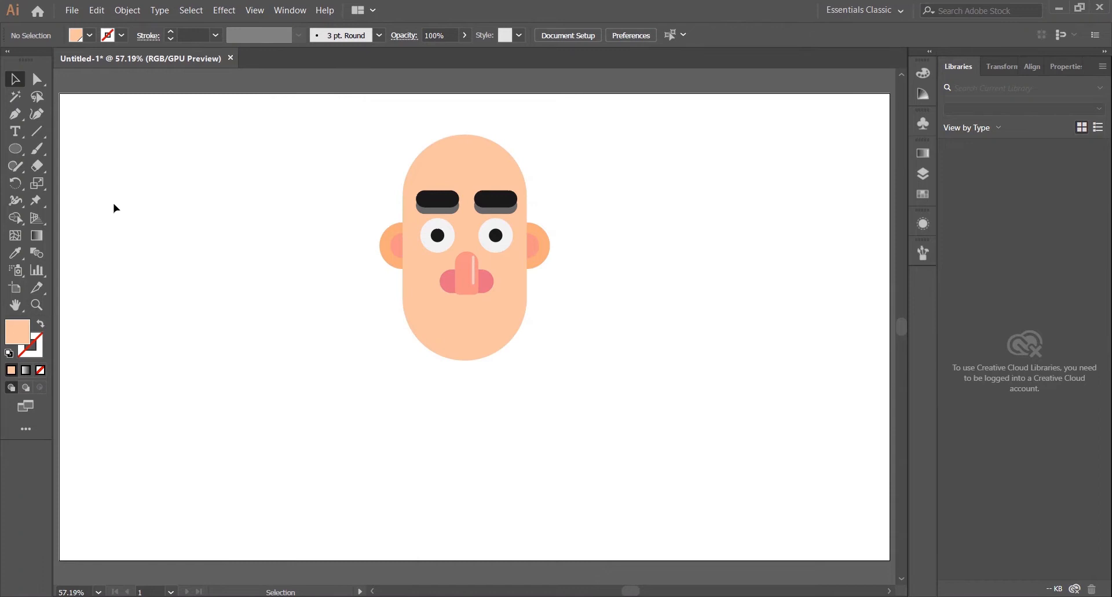
{"action": "mouse_move", "coordinate": [147, 239]}
{"action": "left_mouse_down"}
{"action": "mouse_move", "coordinate": [259, 437]}
{"action": "mouse_move", "coordinate": [261, 415]}
{"action": "left_mouse_up"}
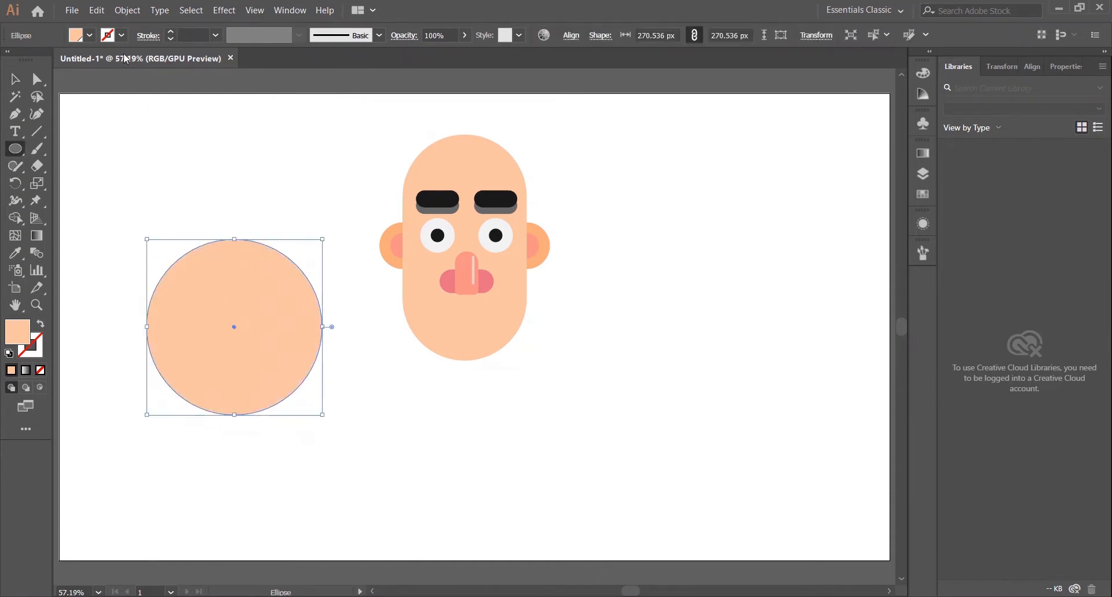
{"action": "key", "text": "shift+x"}
{"action": "left_click", "coordinate": [121, 36]}
{"action": "left_click", "coordinate": [40, 61]}
{"action": "key", "text": "shift+x"}
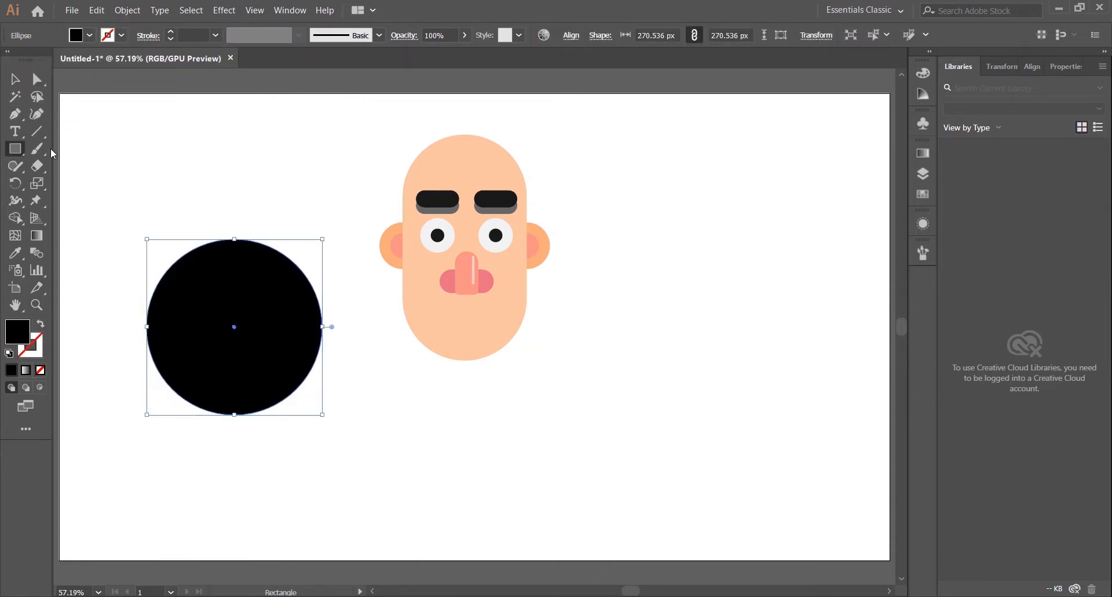
Step: Cut off the circle's upper half with an overlapping rectangle and swap the half circle's black fill for an outline
{"action": "mouse_move", "coordinate": [114, 206]}
{"action": "left_mouse_down"}
{"action": "mouse_move", "coordinate": [342, 347]}
{"action": "mouse_move", "coordinate": [359, 326]}
{"action": "left_mouse_up"}
{"action": "key", "text": "v"}
{"action": "key", "text": "ctrl+a"}
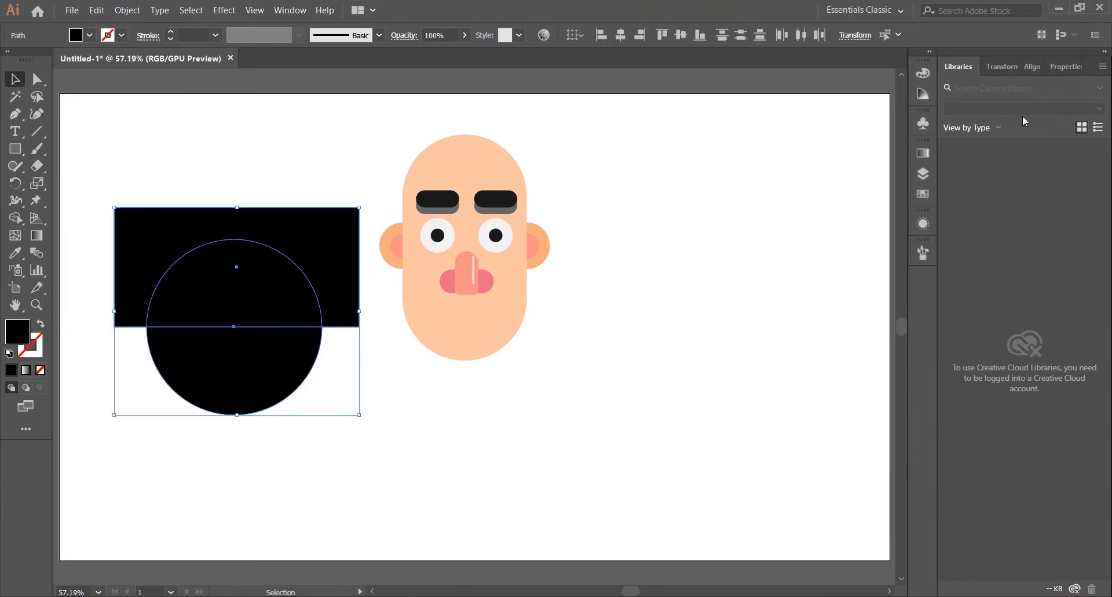
{"action": "left_click", "coordinate": [1033, 66]}
{"action": "left_click", "coordinate": [1066, 66]}
{"action": "left_click", "coordinate": [970, 410]}
{"action": "key", "text": "shift+x"}
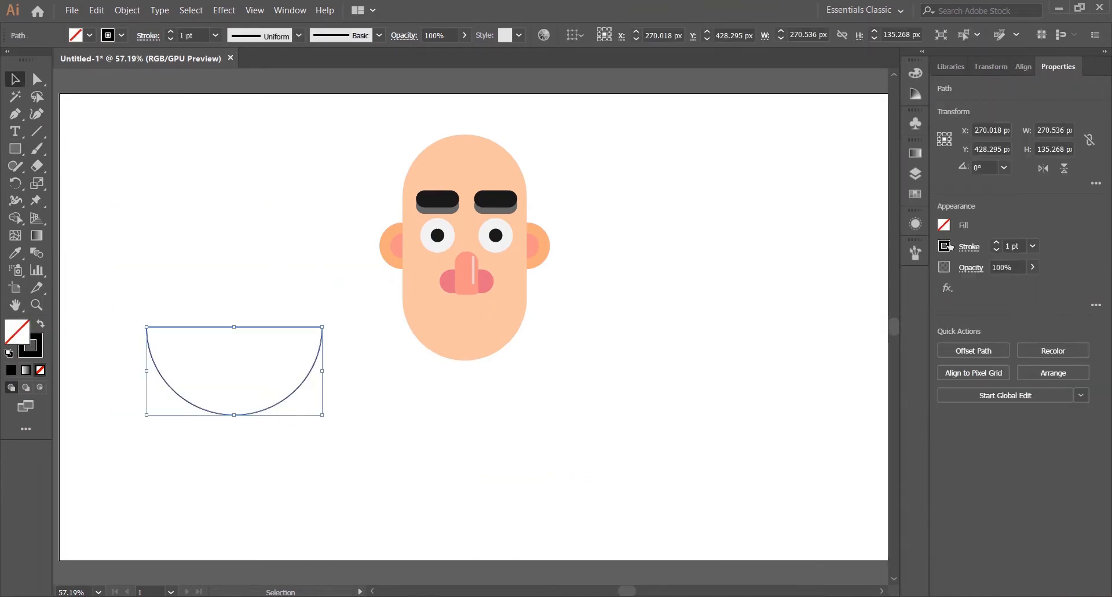
Step: Delete the half circle's straight top edge and give the remaining arc round caps and a 47 pt stroke
{"action": "key", "text": "a"}
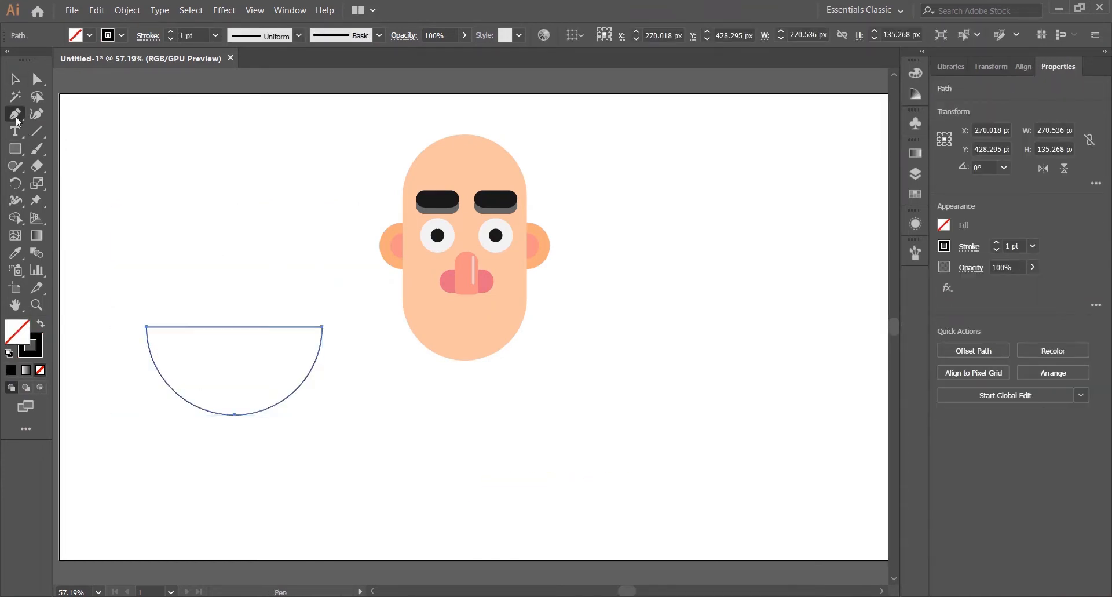
{"action": "left_click", "coordinate": [234, 326]}
{"action": "key", "text": "Delete"}
{"action": "left_click", "coordinate": [969, 246]}
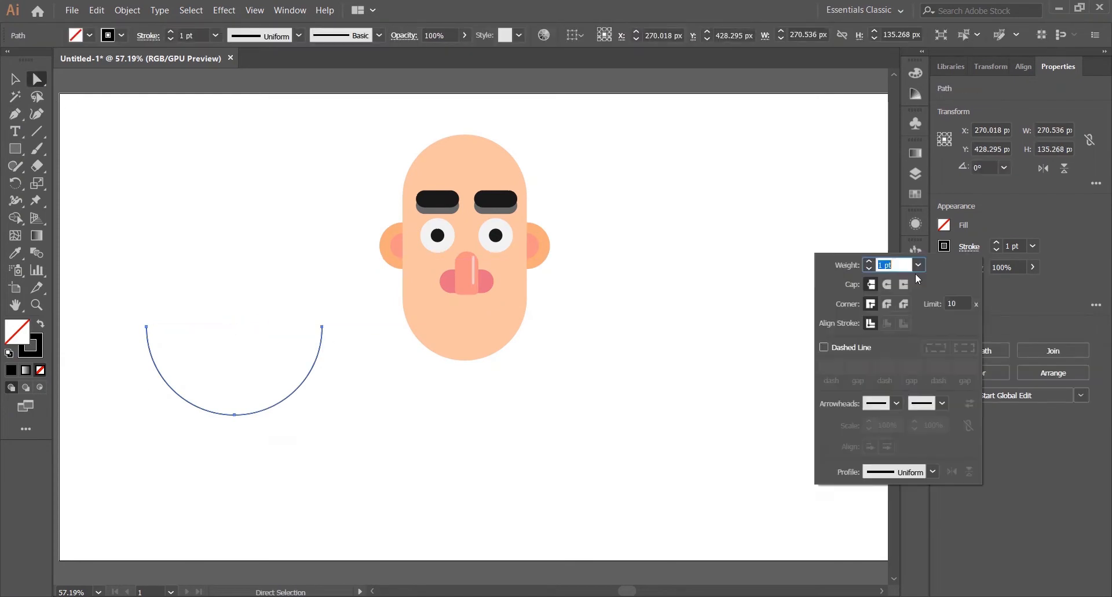
{"action": "left_click", "coordinate": [997, 242]}
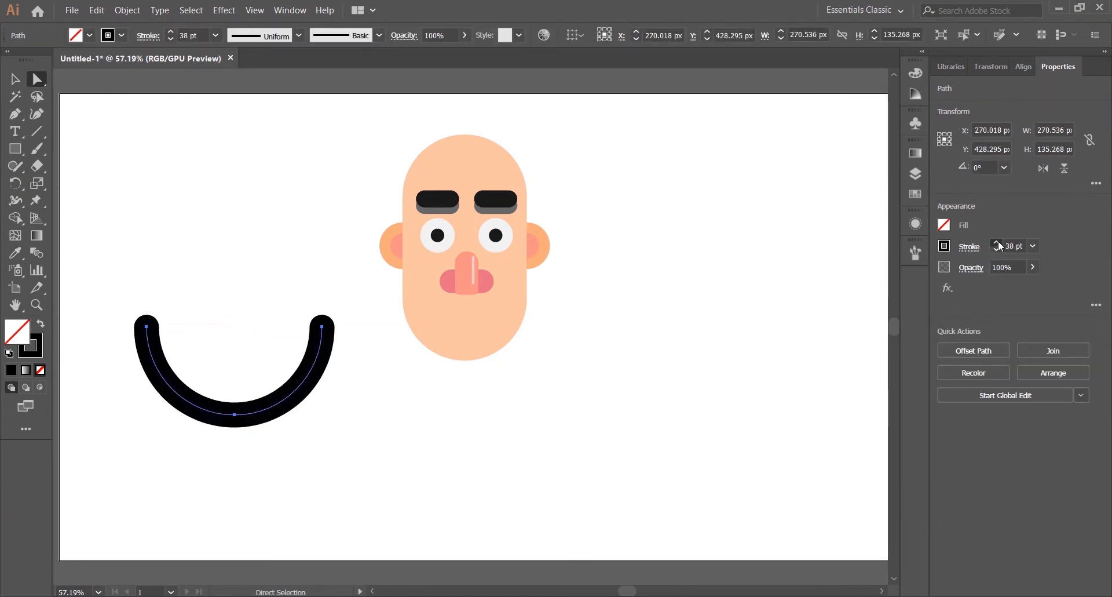
{"action": "left_click", "coordinate": [169, 384]}
{"action": "key", "text": "v"}
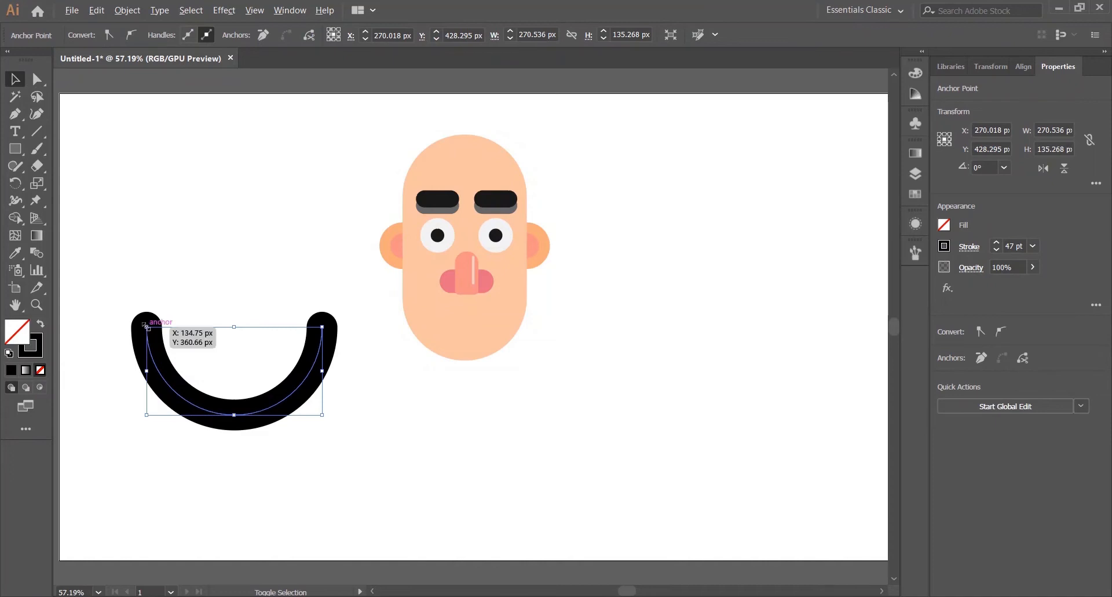
Step: Scale the thick black arc down and place it over the lower face as a mouth
{"action": "left_click_drag", "start_coordinate": [144, 325], "coordinate": [184, 346]}
{"action": "left_click", "coordinate": [223, 291]}
{"action": "left_click_drag", "start_coordinate": [457, 336], "coordinate": [450, 342]}
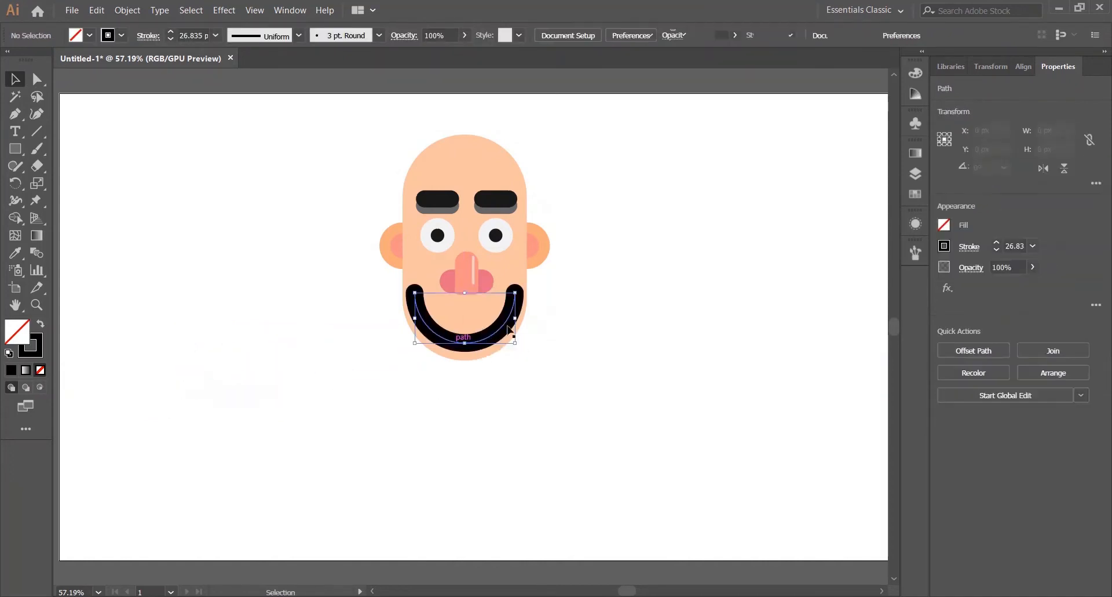
Step: Scale the mouth arc down further to about 62 px wide, centre it below the nose and deselect it
{"action": "scroll", "coordinate": [523, 327], "scroll_direction": "up", "scroll_amount": 2}
{"action": "left_click_drag", "start_coordinate": [333, 266], "coordinate": [385, 292]}
{"action": "left_click", "coordinate": [284, 307]}
{"action": "left_click_drag", "start_coordinate": [449, 323], "coordinate": [455, 311]}
{"action": "left_click", "coordinate": [624, 251]}
{"action": "scroll", "coordinate": [536, 275], "scroll_direction": "down", "scroll_amount": 1}
{"action": "scroll", "coordinate": [515, 272], "scroll_direction": "up", "scroll_amount": 2}
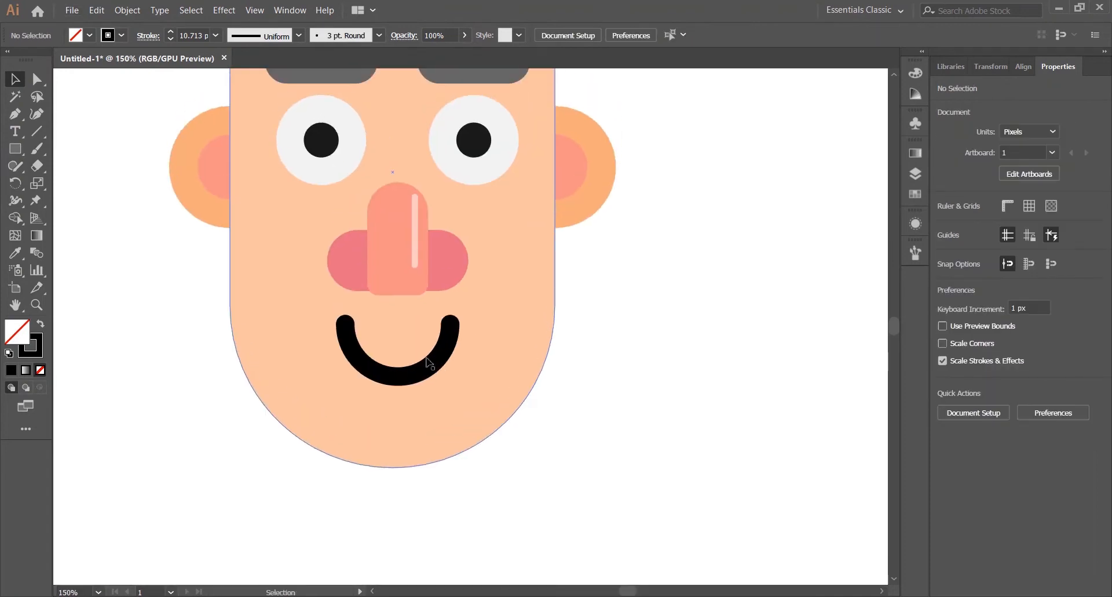
{"action": "left_click", "coordinate": [431, 375]}
{"action": "left_click", "coordinate": [606, 289]}
{"action": "scroll", "coordinate": [518, 313], "scroll_direction": "down", "scroll_amount": 2}
{"action": "left_click", "coordinate": [484, 337]}
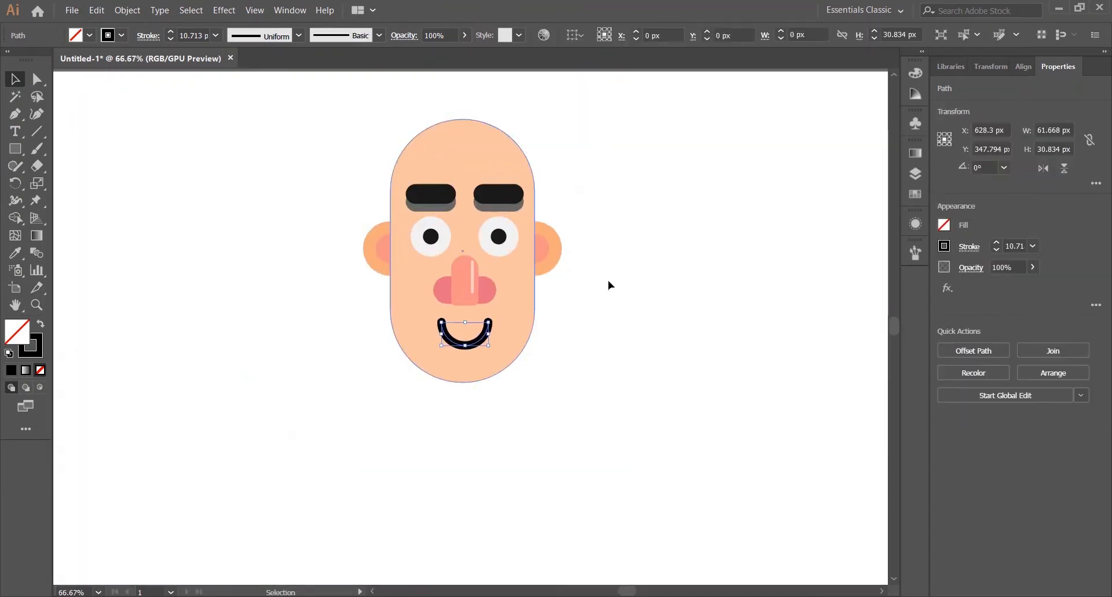
{"action": "left_click", "coordinate": [608, 283]}
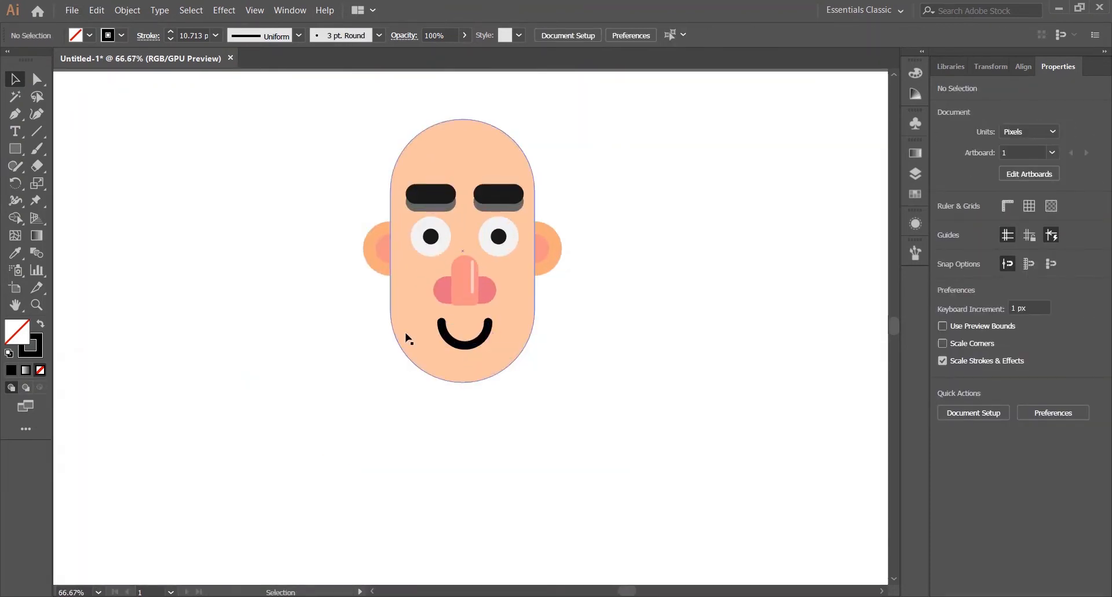
Step: Change the mouth arc's stroke colour to white and deselect it
{"action": "left_click", "coordinate": [468, 345]}
{"action": "left_click", "coordinate": [121, 35]}
{"action": "left_click", "coordinate": [28, 60]}
{"action": "left_click", "coordinate": [176, 205]}
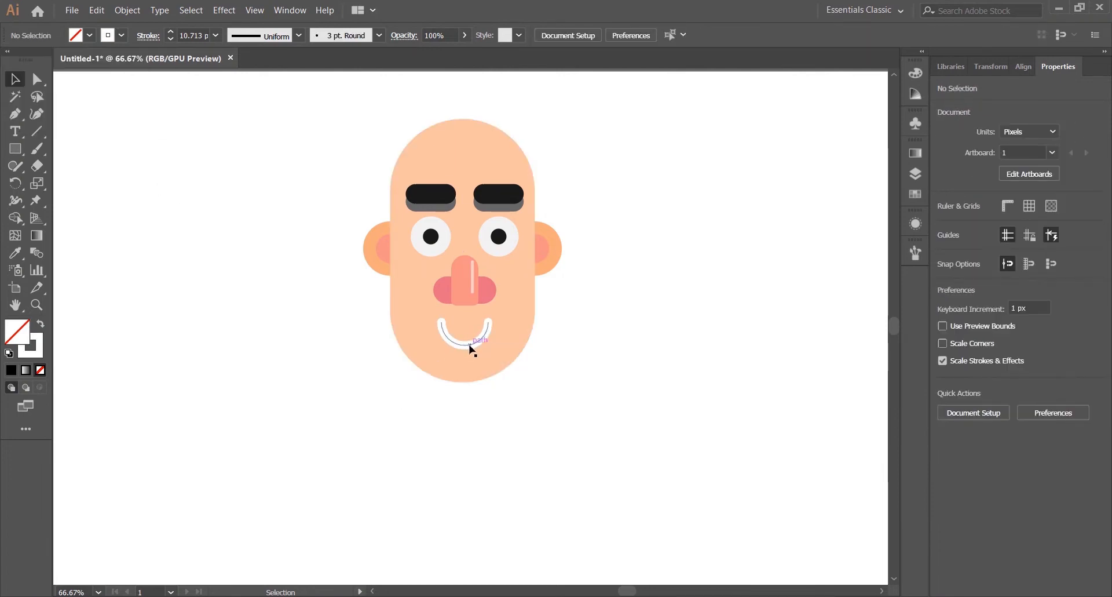
Step: Nudge the white mouth arc straight up toward the nose by about 13 px
{"action": "scroll", "coordinate": [541, 345], "scroll_direction": "up", "scroll_amount": 5}
{"action": "scroll", "coordinate": [651, 171], "scroll_direction": "down", "scroll_amount": 7}
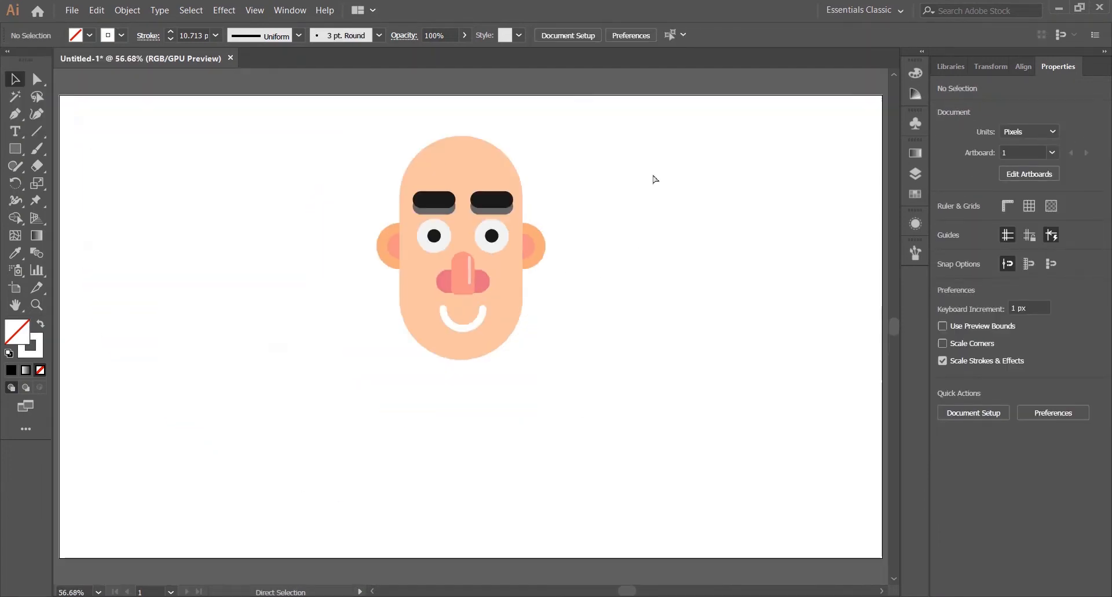
{"action": "left_click", "coordinate": [470, 324]}
{"action": "left_click", "coordinate": [647, 269]}
{"action": "scroll", "coordinate": [470, 308], "scroll_direction": "up", "scroll_amount": 4}
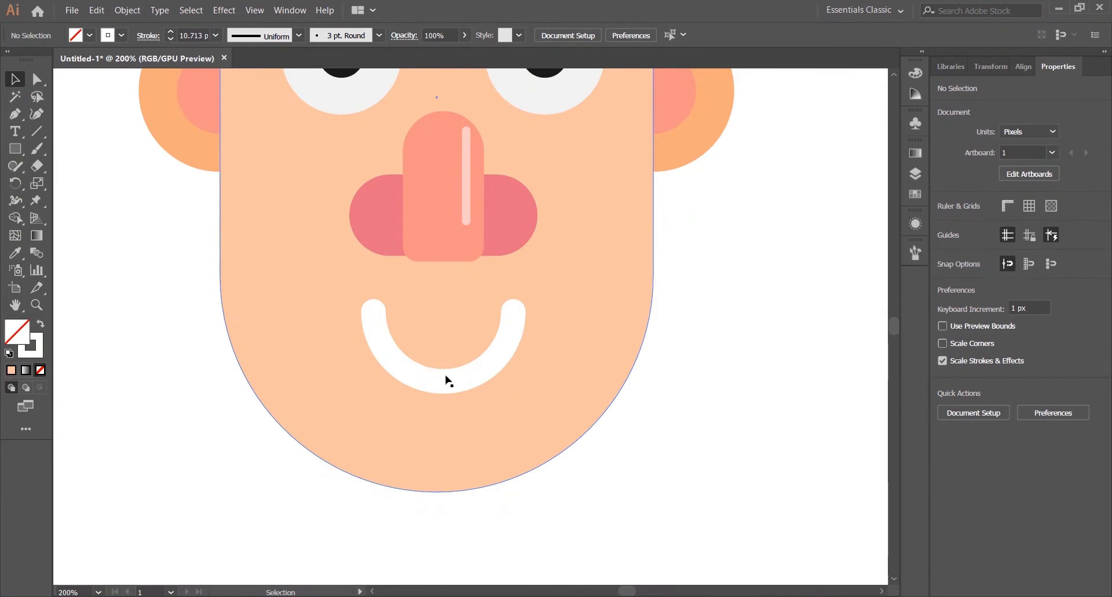
{"action": "left_click", "coordinate": [449, 380]}
{"action": "key", "text": "Up"}
{"action": "key", "text": "Up"}
{"action": "key", "text": "Up"}
{"action": "key", "text": "Up"}
{"action": "key", "text": "Up"}
{"action": "key", "text": "Up"}
{"action": "key", "text": "Up"}
{"action": "key", "text": "Up"}
{"action": "key", "text": "Up"}
{"action": "key", "text": "Up"}
{"action": "key", "text": "Up"}
{"action": "key", "text": "Up"}
{"action": "key", "text": "Up"}
Step: Nudge the nose group straight up so its upper part sits between the eyes
{"action": "scroll", "coordinate": [590, 268], "scroll_direction": "up", "scroll_amount": 3}
{"action": "left_click", "coordinate": [437, 347]}
{"action": "key", "text": "Up"}
{"action": "key", "text": "Up"}
{"action": "key", "text": "Up"}
{"action": "key", "text": "Up"}
{"action": "key", "text": "Up"}
{"action": "key", "text": "Up"}
{"action": "key", "text": "Up"}
{"action": "key", "text": "Up"}
{"action": "key", "text": "Up"}
{"action": "key", "text": "Up"}
{"action": "key", "text": "Up"}
{"action": "key", "text": "Up"}
{"action": "key", "text": "Up"}
{"action": "key", "text": "Up"}
{"action": "key", "text": "Up"}
{"action": "key", "text": "Up"}
{"action": "key", "text": "Up"}
{"action": "key", "text": "Up"}
{"action": "key", "text": "Up"}
{"action": "key", "text": "Up"}
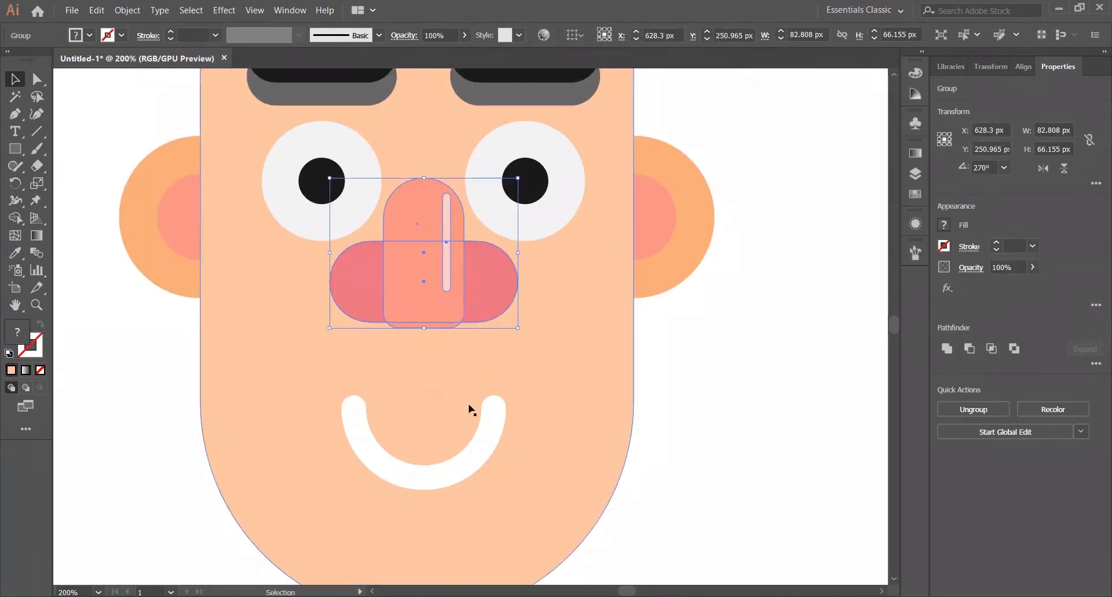
Step: Move the mouth arc up again so it sits just beneath the raised nose, and deselect it
{"action": "left_click", "coordinate": [429, 478]}
{"action": "key", "text": "shift+Up"}
{"action": "key", "text": "shift+Up"}
{"action": "key", "text": "shift+Up"}
{"action": "key", "text": "shift+Up"}
{"action": "key", "text": "shift+Up"}
{"action": "key", "text": "shift+Up"}
{"action": "left_click", "coordinate": [753, 429]}
{"action": "left_click_drag", "start_coordinate": [683, 497], "coordinate": [630, 441]}
{"action": "scroll", "coordinate": [630, 440], "scroll_direction": "down", "scroll_amount": 2}
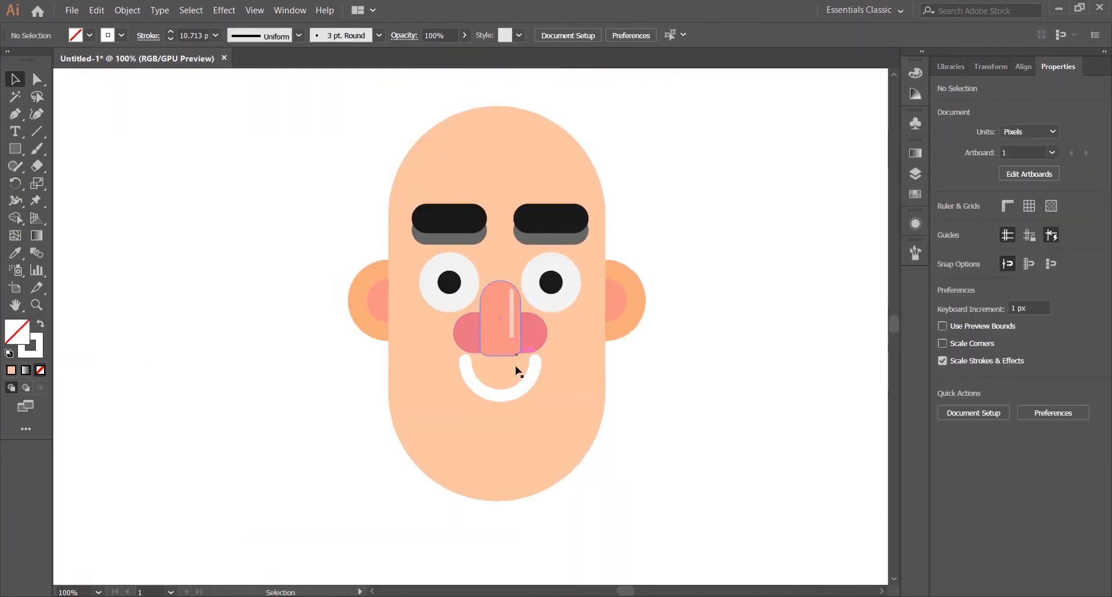
{"action": "left_click_drag", "start_coordinate": [517, 370], "coordinate": [497, 377]}
{"action": "left_click", "coordinate": [702, 384]}
Step: Thicken the white mouth arc's stroke to 23 pt and deselect it
{"action": "scroll", "coordinate": [534, 395], "scroll_direction": "up", "scroll_amount": 2}
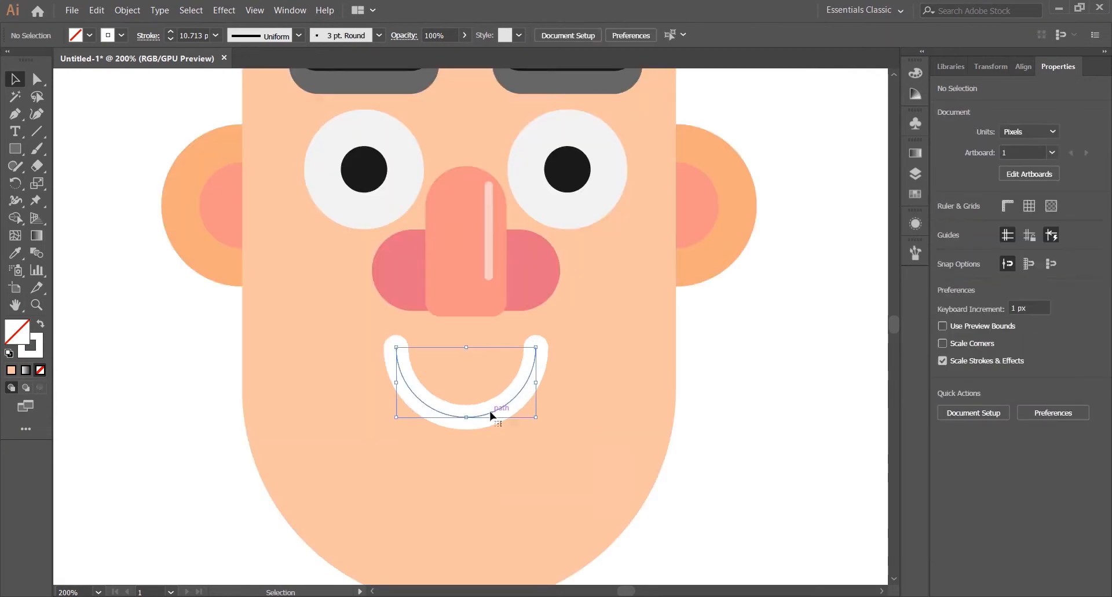
{"action": "left_click", "coordinate": [490, 413]}
{"action": "left_click", "coordinate": [994, 242]}
{"action": "scroll", "coordinate": [681, 260], "scroll_direction": "down", "scroll_amount": 4}
{"action": "left_click", "coordinate": [781, 249]}
{"action": "left_click_drag", "start_coordinate": [781, 249], "coordinate": [681, 300]}
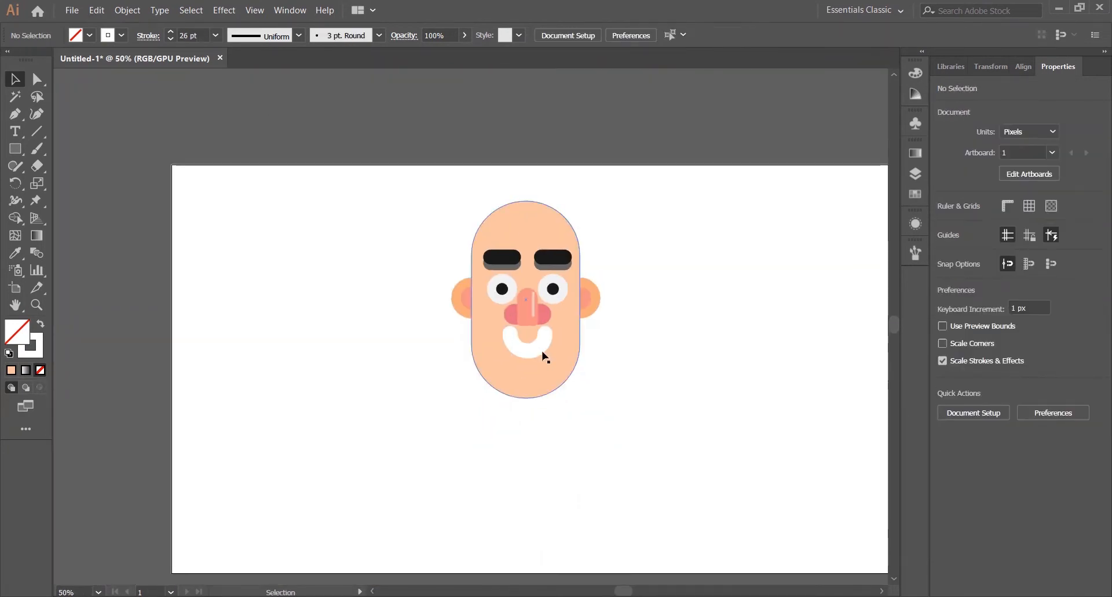
{"action": "key", "text": "ctrl+z"}
{"action": "key", "text": "ctrl+z"}
{"action": "key", "text": "ctrl+z"}
{"action": "left_click", "coordinate": [613, 318]}
Step: Copy the white mouth arc and paste the duplicate in place directly in front of it
{"action": "scroll", "coordinate": [520, 355], "scroll_direction": "up", "scroll_amount": 2}
{"action": "left_click", "coordinate": [526, 350]}
{"action": "key", "text": "ctrl+c"}
{"action": "key", "text": "ctrl+f"}
{"action": "left_click_drag", "start_coordinate": [742, 244], "coordinate": [631, 264]}
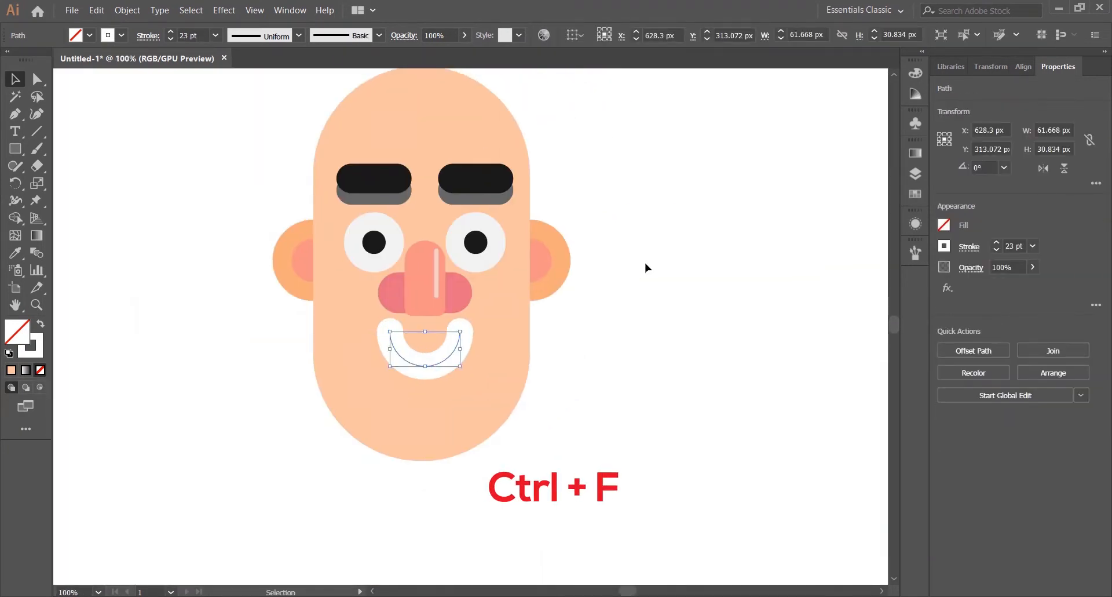
{"action": "left_click", "coordinate": [680, 261]}
{"action": "left_click", "coordinate": [426, 361]}
{"action": "key", "text": "ctrl+2"}
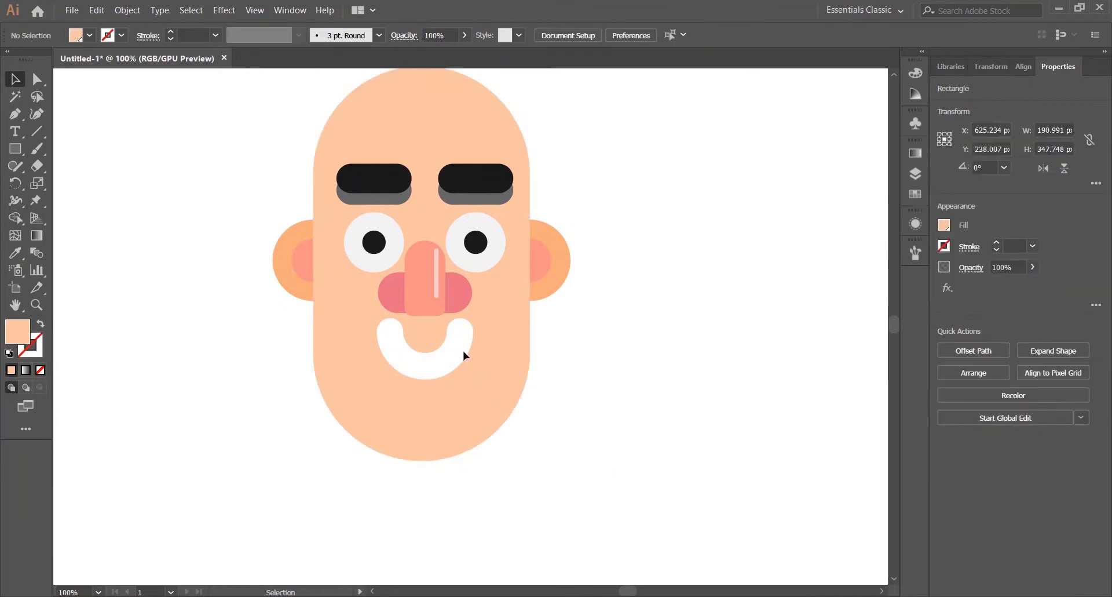
Step: Give the front mouth arc a black stroke of 3 pt and deselect it
{"action": "left_click", "coordinate": [463, 350]}
{"action": "key", "text": "a"}
{"action": "left_click", "coordinate": [944, 246]}
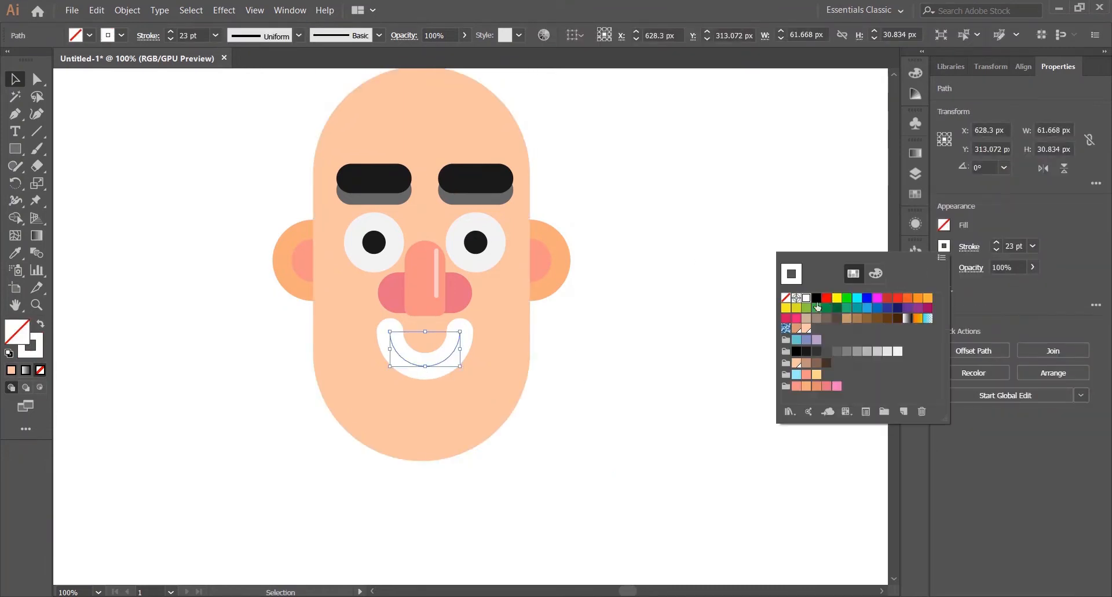
{"action": "left_click", "coordinate": [817, 305]}
{"action": "left_click", "coordinate": [997, 251]}
{"action": "left_click", "coordinate": [997, 251]}
{"action": "left_click", "coordinate": [997, 250]}
{"action": "left_click", "coordinate": [997, 250]}
{"action": "left_click", "coordinate": [997, 250]}
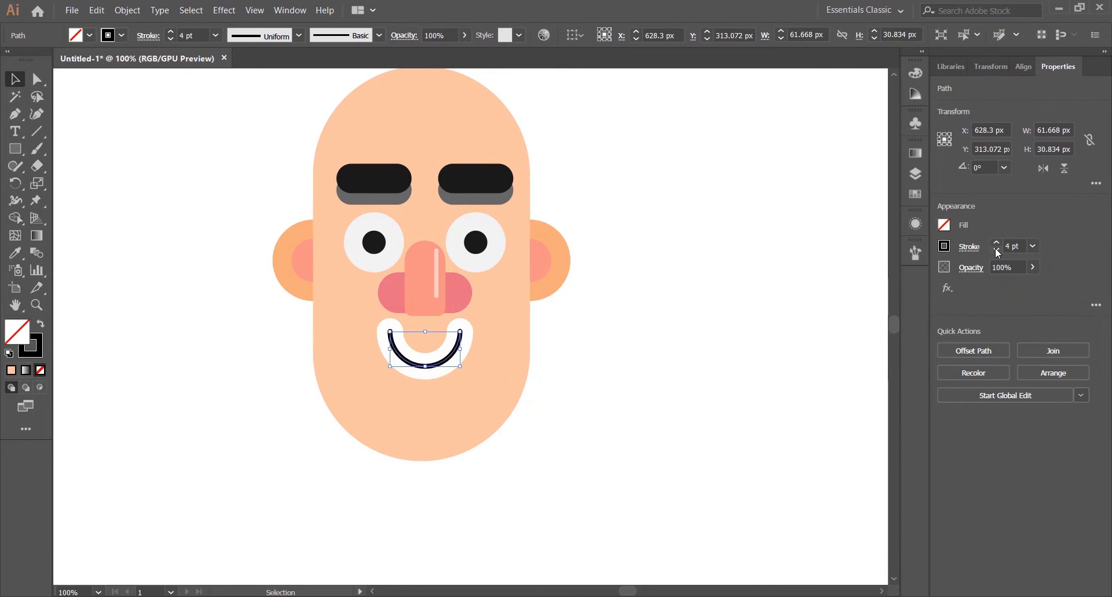
{"action": "left_click", "coordinate": [997, 250]}
{"action": "left_click", "coordinate": [648, 292]}
{"action": "scroll", "coordinate": [647, 292], "scroll_direction": "down", "scroll_amount": 1}
{"action": "key", "text": "ctrl+0"}
{"action": "scroll", "coordinate": [463, 289], "scroll_direction": "up", "scroll_amount": 2}
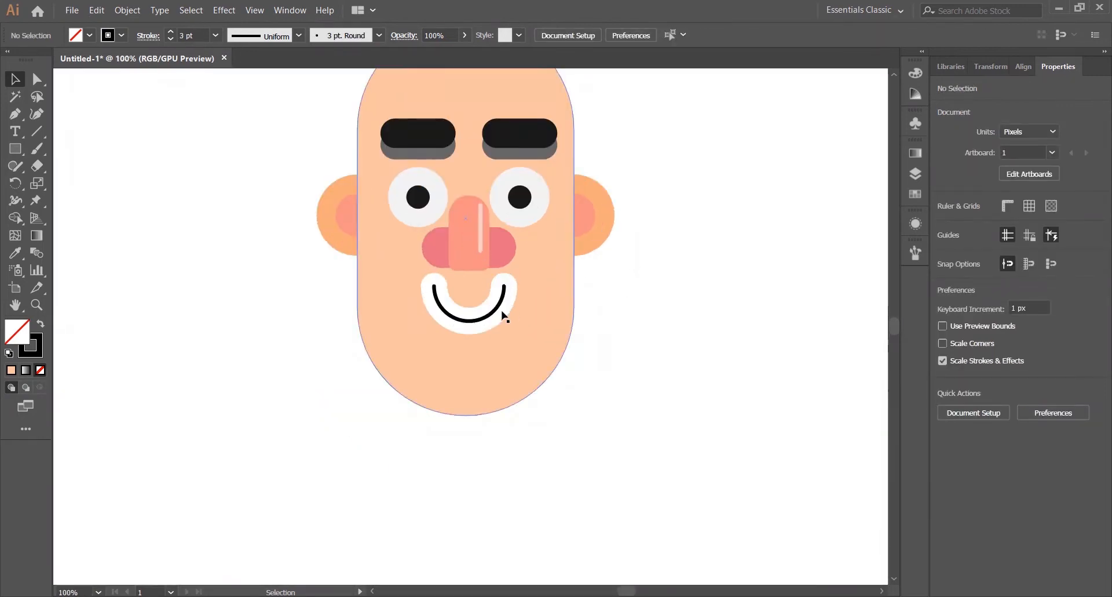
{"action": "left_click", "coordinate": [503, 316]}
{"action": "left_click", "coordinate": [703, 275]}
{"action": "scroll", "coordinate": [565, 342], "scroll_direction": "down", "scroll_amount": 2}
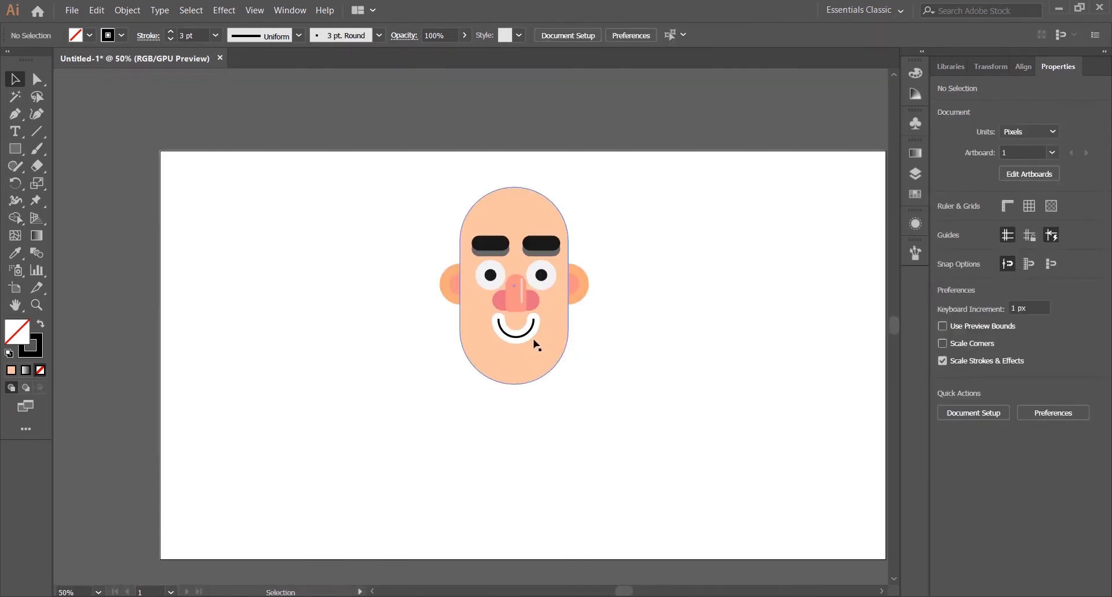
{"action": "left_click", "coordinate": [579, 284]}
{"action": "key", "text": "ctrl+shift+bracketright"}
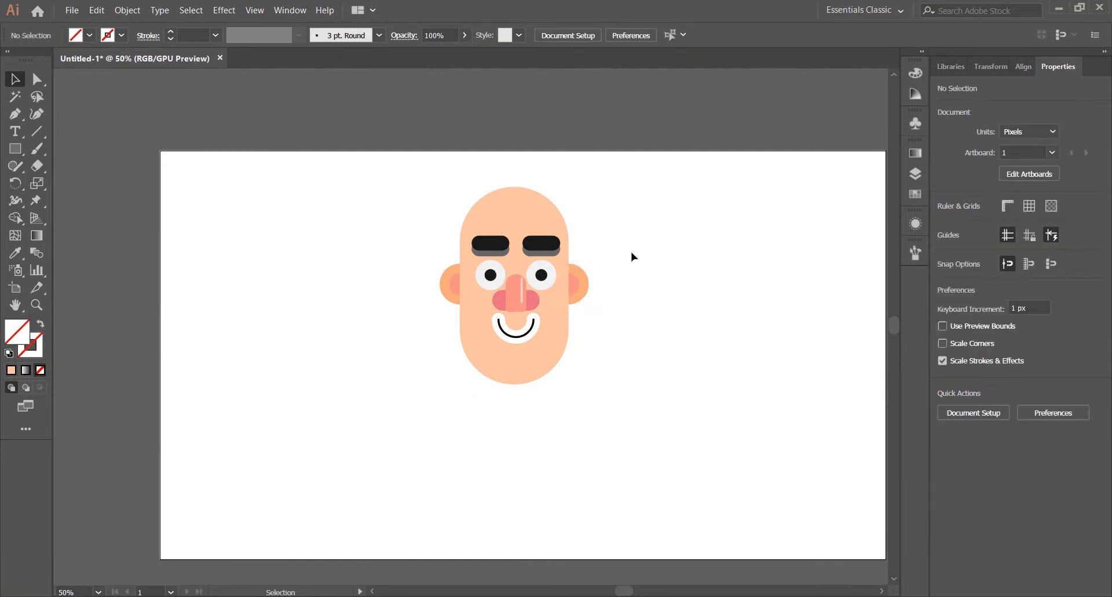
Step: Paste a copy of the head shape in front and shorten it evenly to about 294 px high
{"action": "scroll", "coordinate": [614, 251], "scroll_direction": "up", "scroll_amount": 1}
{"action": "left_click", "coordinate": [507, 171]}
{"action": "key", "text": "ctrl+c"}
{"action": "key", "text": "ctrl+f"}
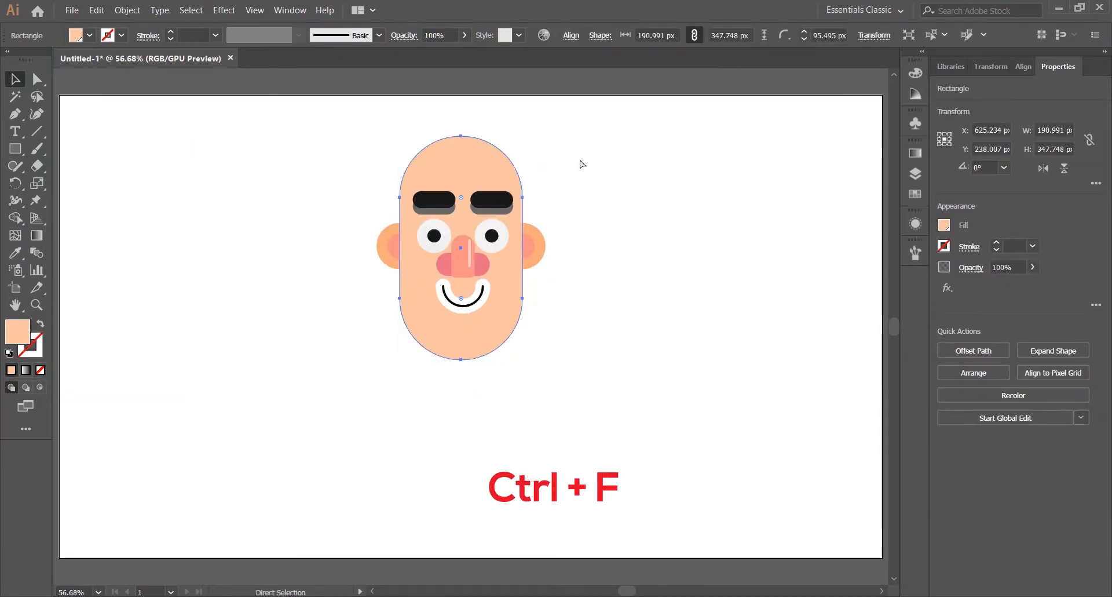
{"action": "left_click_drag", "start_coordinate": [524, 134], "coordinate": [514, 152]}
Step: Turn the shortened head copy into an unfilled outline with a pale peach stroke of 10 pt
{"action": "key", "text": "shift+x"}
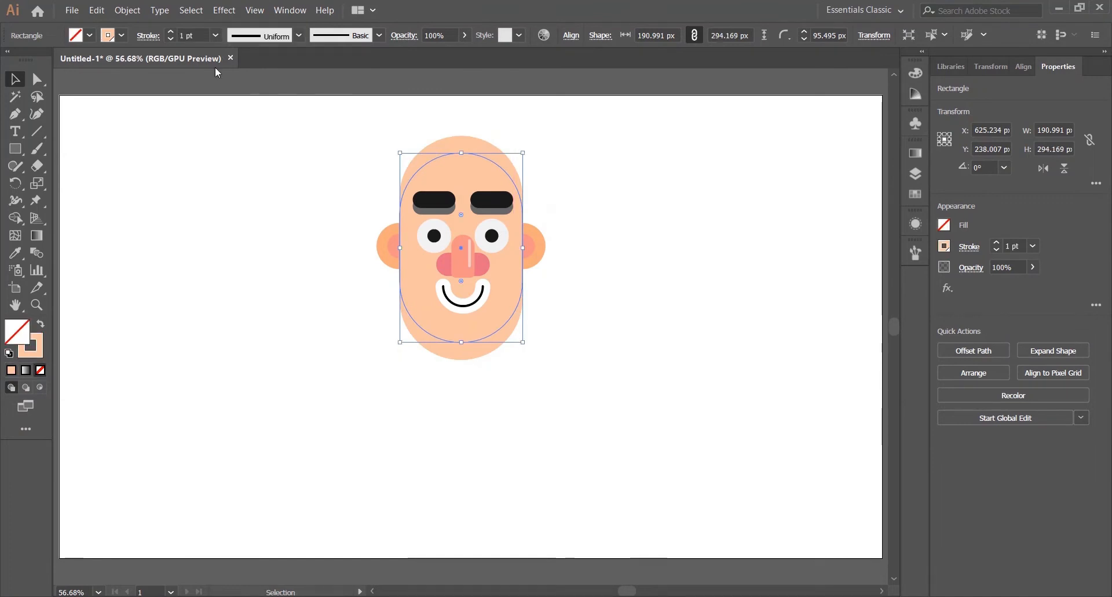
{"action": "left_click", "coordinate": [122, 36]}
{"action": "left_click", "coordinate": [915, 73]}
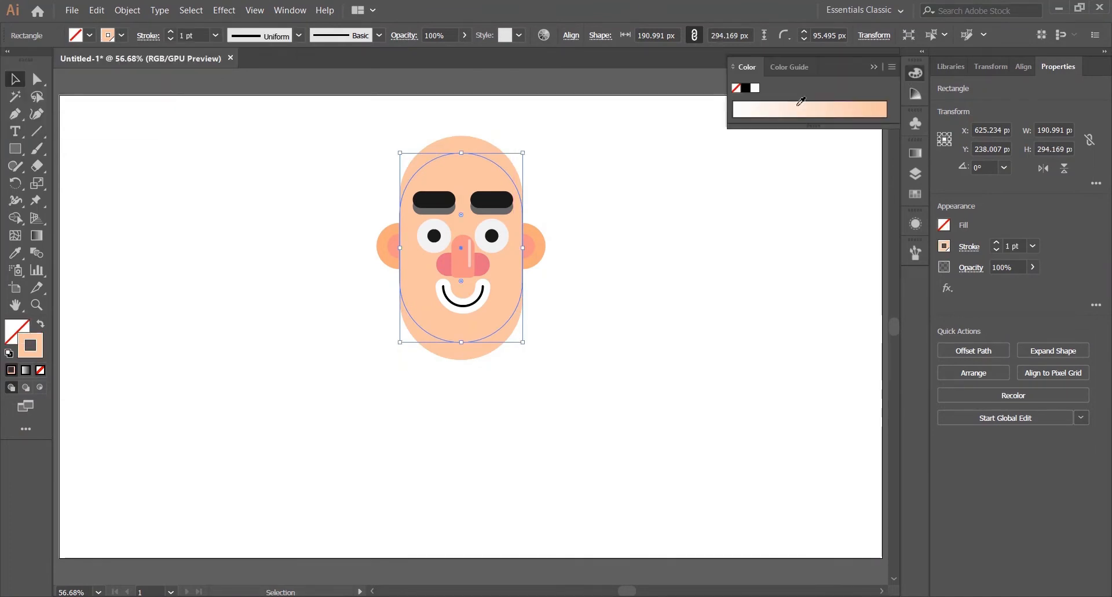
{"action": "left_click", "coordinate": [790, 66]}
{"action": "key", "text": "shift+x"}
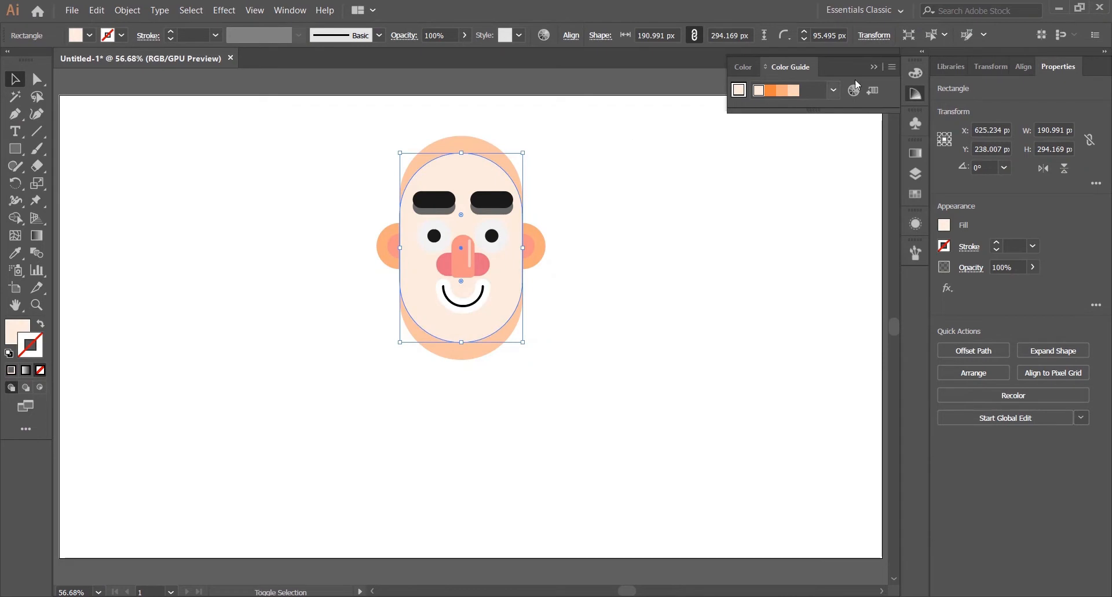
{"action": "key", "text": "shift+x"}
{"action": "left_click", "coordinate": [915, 93]}
{"action": "left_click", "coordinate": [1000, 245]}
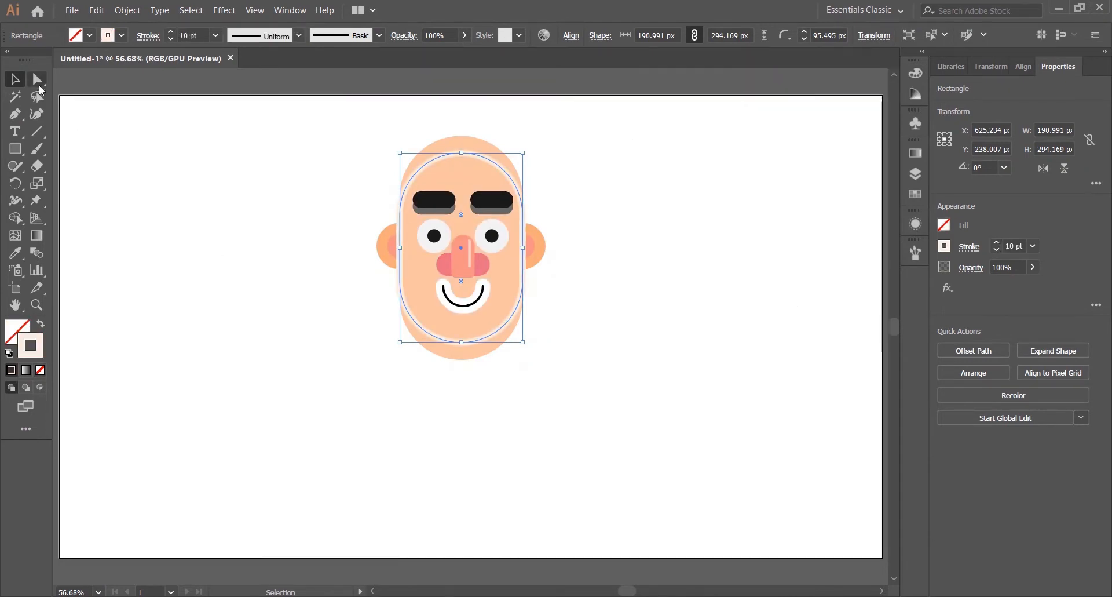
Step: Delete the pale outline's lower, side and left segments, keeping only the quarter arc from the crown to the head's right side
{"action": "left_click", "coordinate": [39, 86]}
{"action": "left_click", "coordinate": [462, 342]}
{"action": "key", "text": "Delete"}
{"action": "left_click", "coordinate": [461, 343]}
{"action": "key", "text": "Delete"}
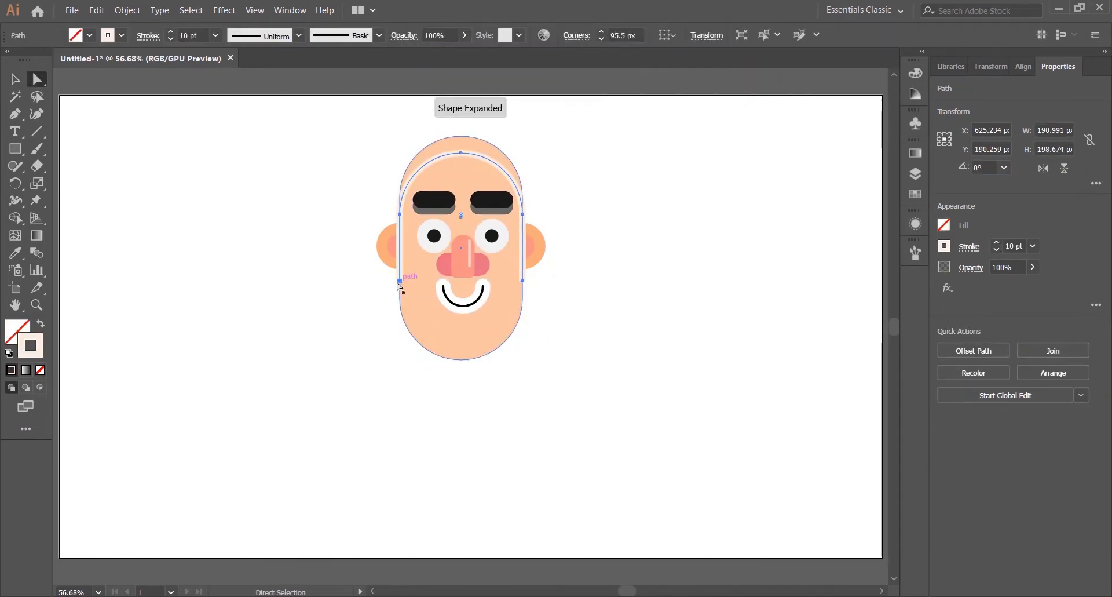
{"action": "left_click", "coordinate": [522, 280], "text": "shift"}
{"action": "key", "text": "Delete"}
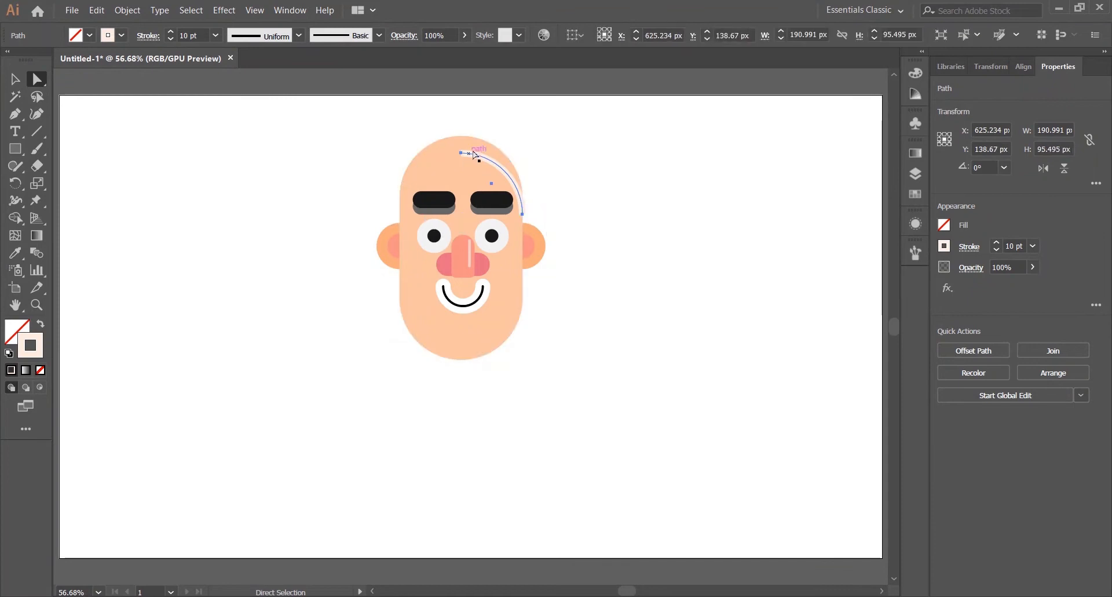
{"action": "key", "text": "ctrl+plus"}
{"action": "key", "text": "ctrl+plus"}
{"action": "key", "text": "ctrl+plus"}
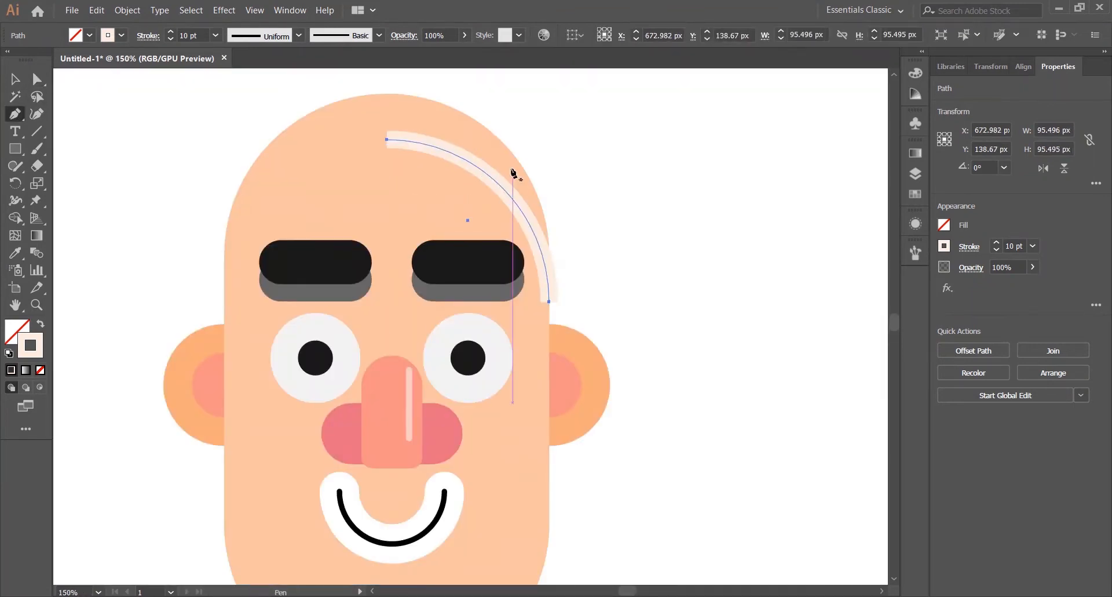
Step: Add two anchor points along the pale forehead arc and delete its lower end segment
{"action": "left_click", "coordinate": [437, 148]}
{"action": "left_click", "coordinate": [518, 204]}
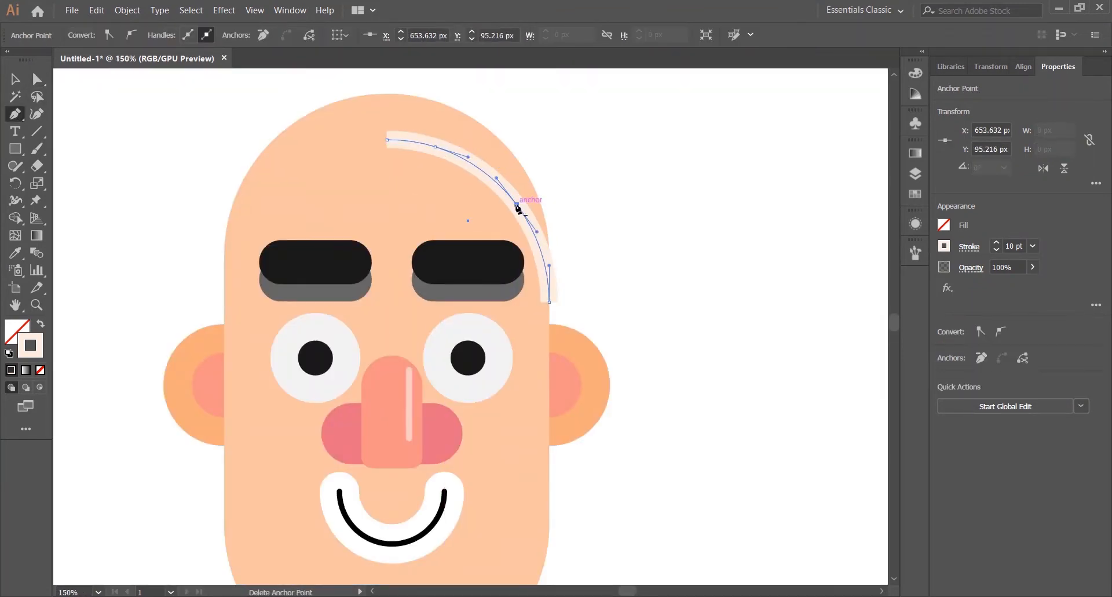
{"action": "left_click", "coordinate": [549, 302]}
{"action": "key", "text": "Delete"}
Step: Give the forehead arc's stroke round end caps and deselect it
{"action": "left_click", "coordinate": [387, 140]}
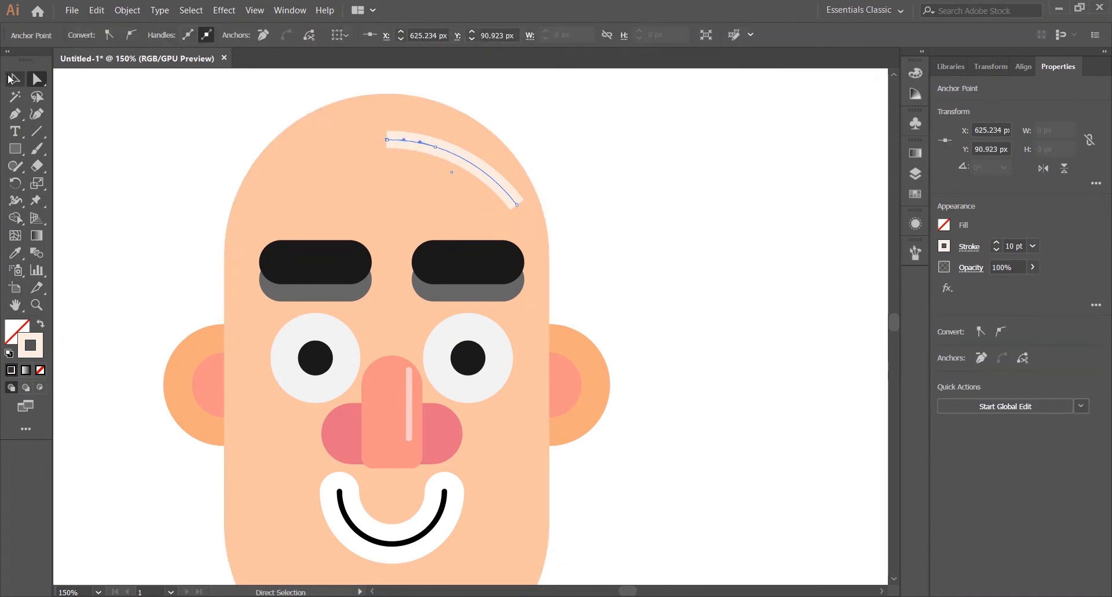
{"action": "left_click", "coordinate": [976, 251]}
{"action": "left_click", "coordinate": [887, 284]}
{"action": "left_click", "coordinate": [14, 81]}
{"action": "left_click", "coordinate": [139, 122]}
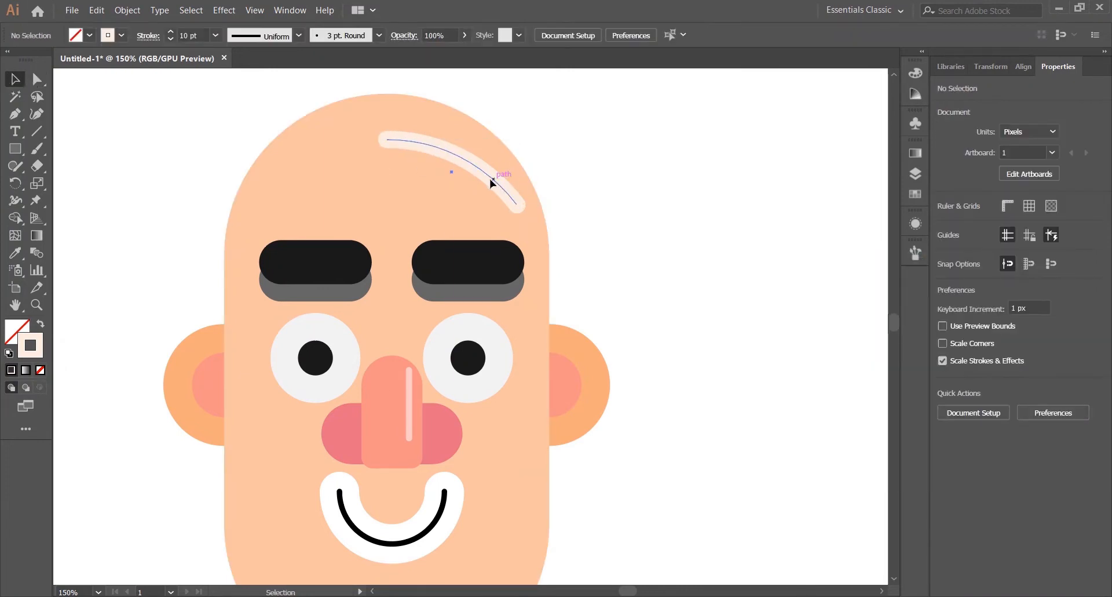
Step: Try moving the forehead highlight closer to the head's upper-right edge
{"action": "mouse_move", "coordinate": [490, 178]}
{"action": "left_mouse_down"}
{"action": "mouse_move", "coordinate": [490, 157]}
{"action": "mouse_move", "coordinate": [516, 170]}
{"action": "left_mouse_up"}
{"action": "key", "text": "ctrl+minus"}
{"action": "key", "text": "ctrl+minus"}
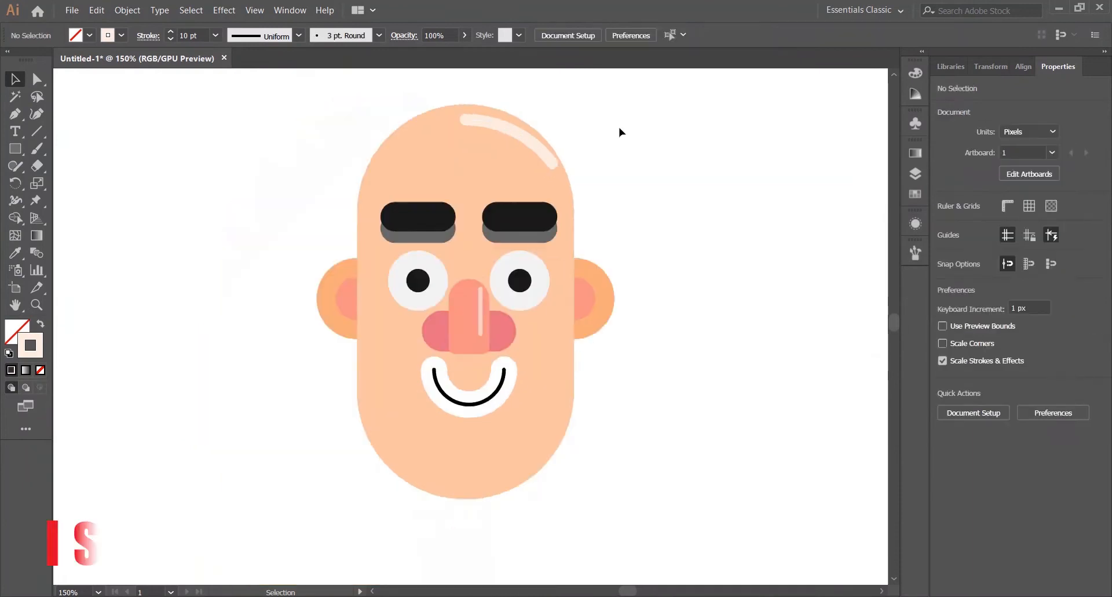
{"action": "left_click", "coordinate": [603, 130]}
{"action": "scroll", "coordinate": [602, 129], "scroll_direction": "up", "scroll_amount": 2}
Step: Shorten the forehead highlight by deleting its upper segment near the crown and the leftover anchor point
{"action": "left_click", "coordinate": [509, 167]}
{"action": "key", "text": "a"}
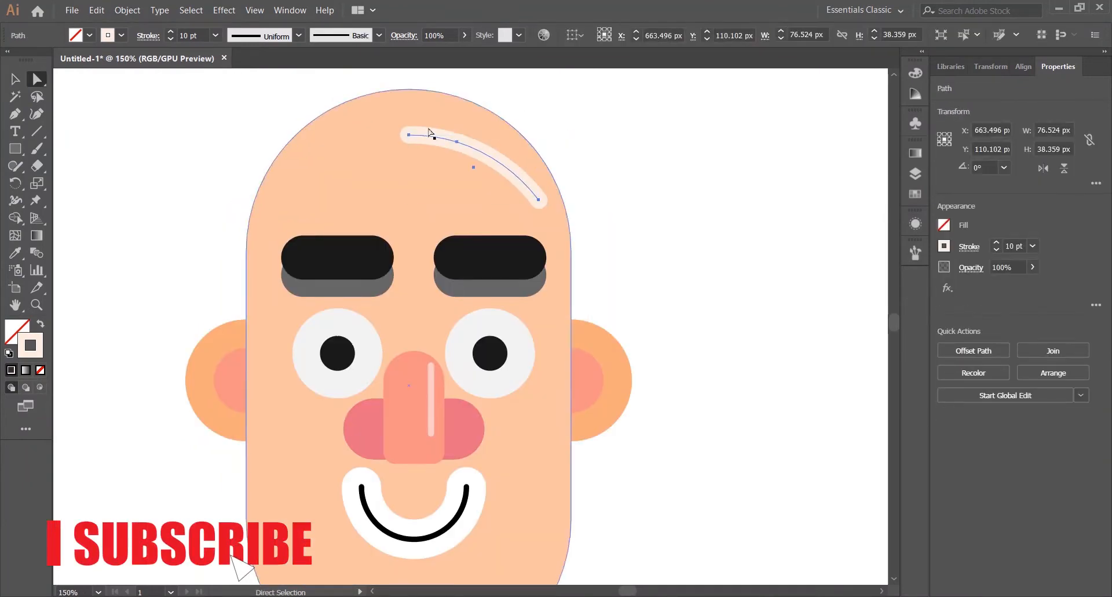
{"action": "left_click", "coordinate": [433, 137]}
{"action": "key", "text": "Delete"}
{"action": "left_click", "coordinate": [410, 136]}
{"action": "key", "text": "Delete"}
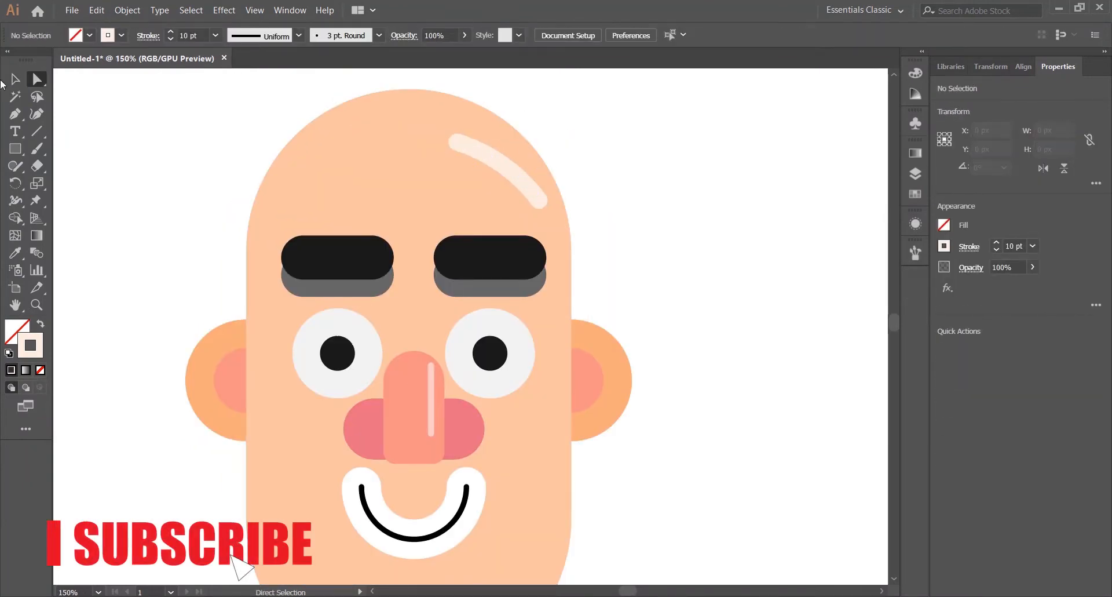
Step: Rotate the shortened forehead highlight slightly clockwise to follow the head's curve, and deselect it
{"action": "left_click", "coordinate": [15, 80]}
{"action": "left_click", "coordinate": [498, 167]}
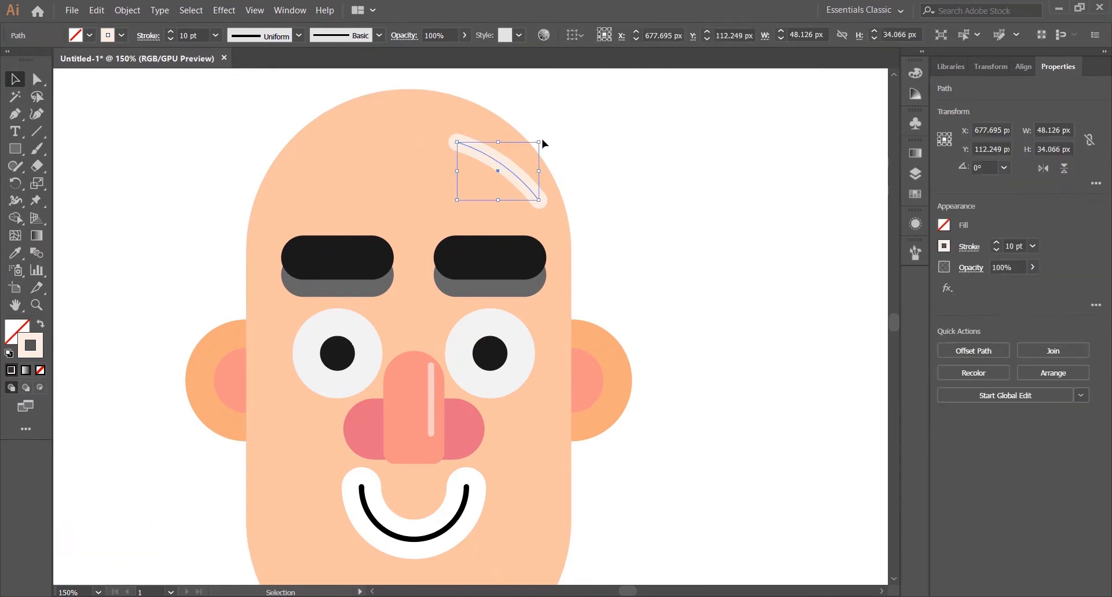
{"action": "left_click_drag", "start_coordinate": [541, 140], "coordinate": [554, 151]}
{"action": "left_click", "coordinate": [517, 184]}
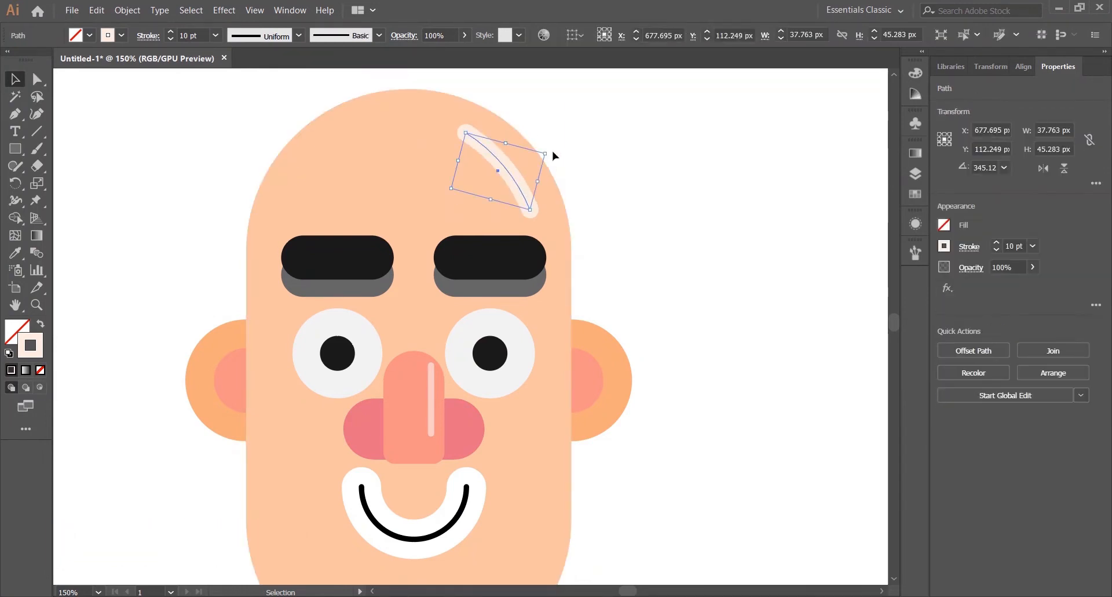
{"action": "left_click_drag", "start_coordinate": [550, 148], "coordinate": [549, 149]}
{"action": "left_click", "coordinate": [548, 175]}
{"action": "left_click", "coordinate": [581, 209]}
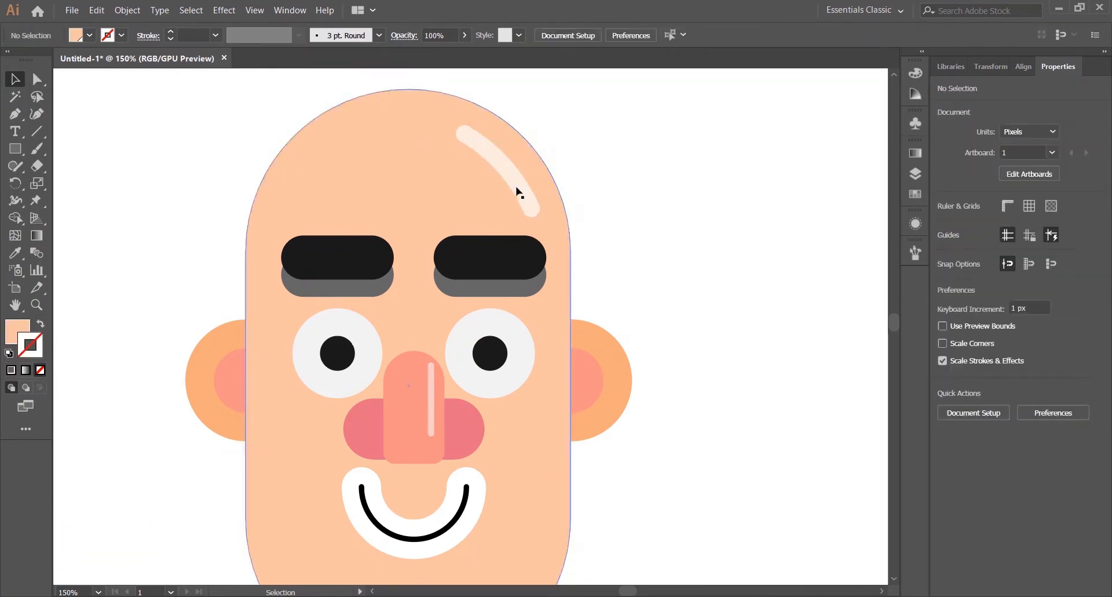
Step: Try a copy of the head shape pasted in front and shifted 14 px down
{"action": "key", "text": "ctrl+0"}
{"action": "left_click", "coordinate": [509, 273]}
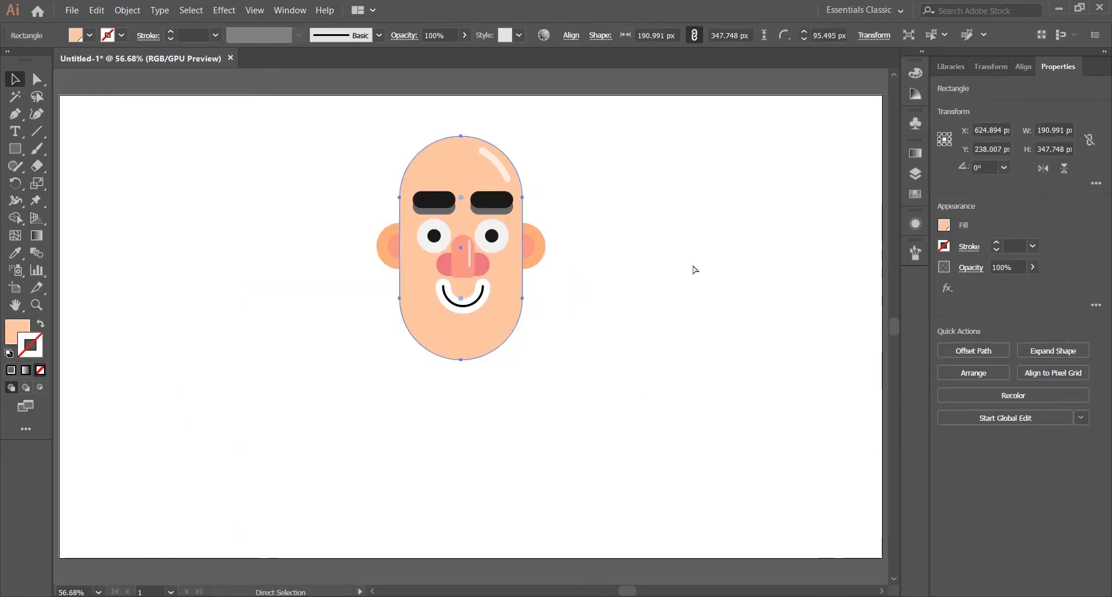
{"action": "key", "text": "ctrl+c"}
{"action": "key", "text": "ctrl+f"}
{"action": "key", "text": "Down"}
{"action": "key", "text": "Down"}
{"action": "key", "text": "Down"}
{"action": "key", "text": "Down"}
{"action": "key", "text": "Down"}
{"action": "key", "text": "Down"}
{"action": "key", "text": "Down"}
{"action": "key", "text": "Down"}
{"action": "key", "text": "Down"}
{"action": "key", "text": "Down"}
{"action": "key", "text": "Down"}
{"action": "key", "text": "Down"}
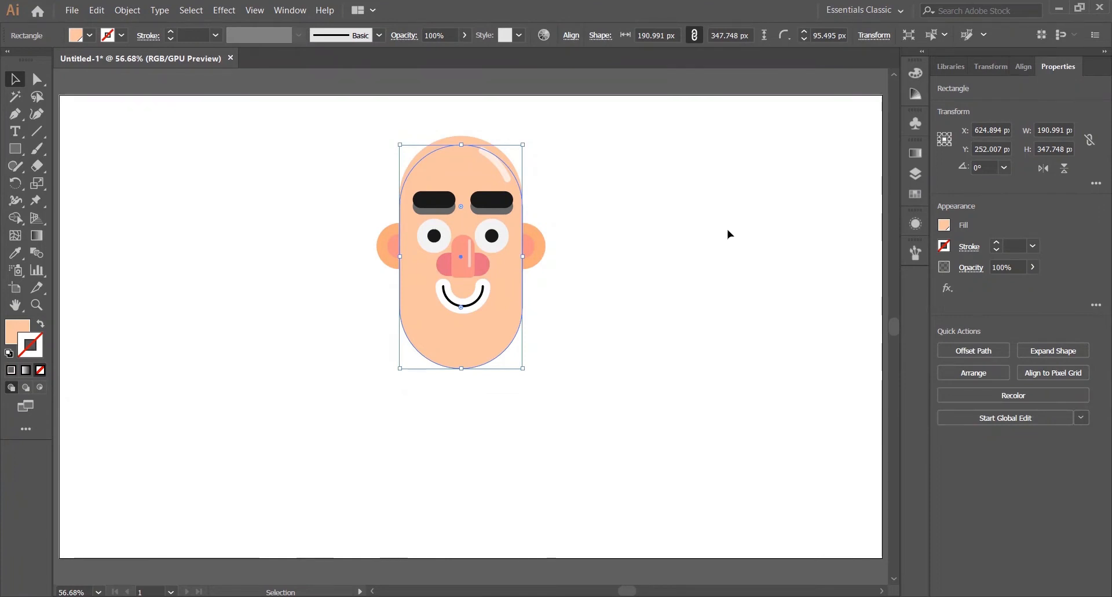
{"action": "key", "text": "Delete"}
Step: Set the drawing colours to a tan swatch fill with no stroke
{"action": "left_click", "coordinate": [15, 149]}
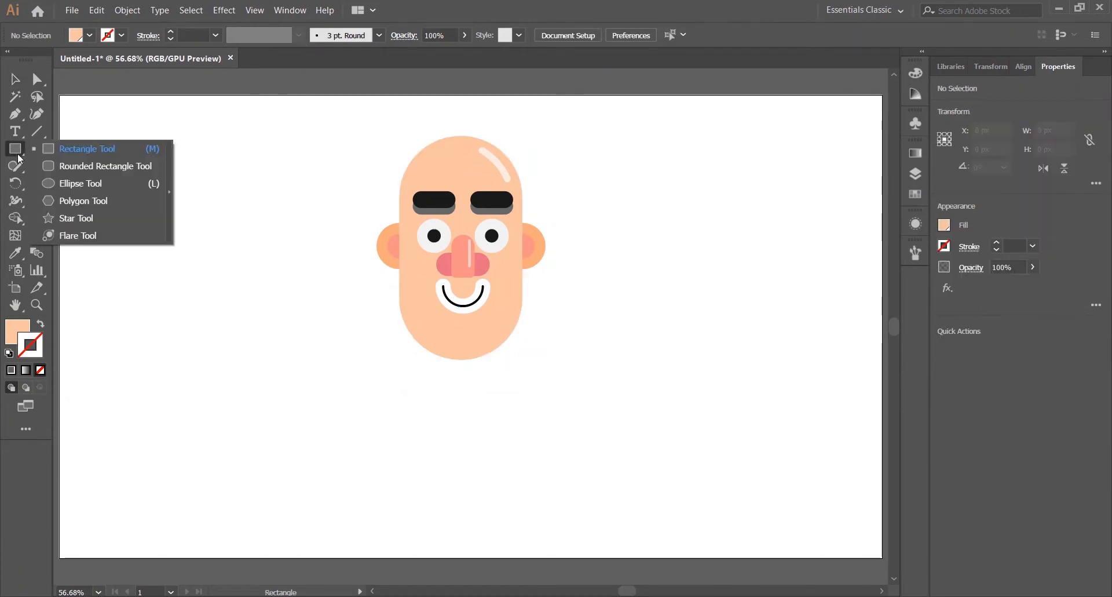
{"action": "left_click", "coordinate": [69, 185]}
{"action": "left_click", "coordinate": [915, 195]}
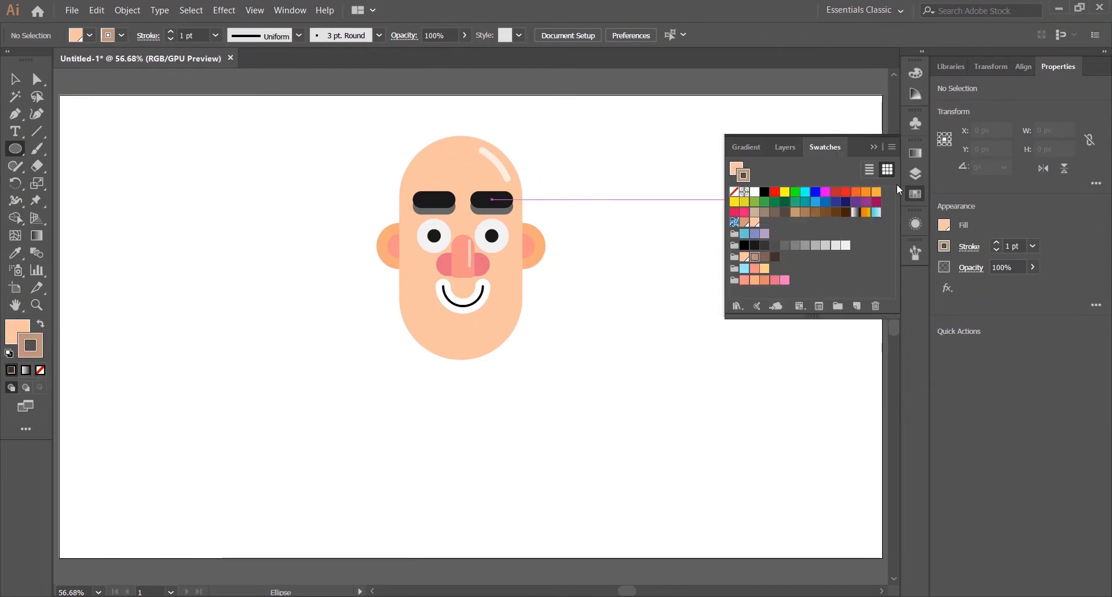
{"action": "left_click", "coordinate": [40, 370]}
{"action": "left_click", "coordinate": [17, 330]}
{"action": "left_click", "coordinate": [15, 80]}
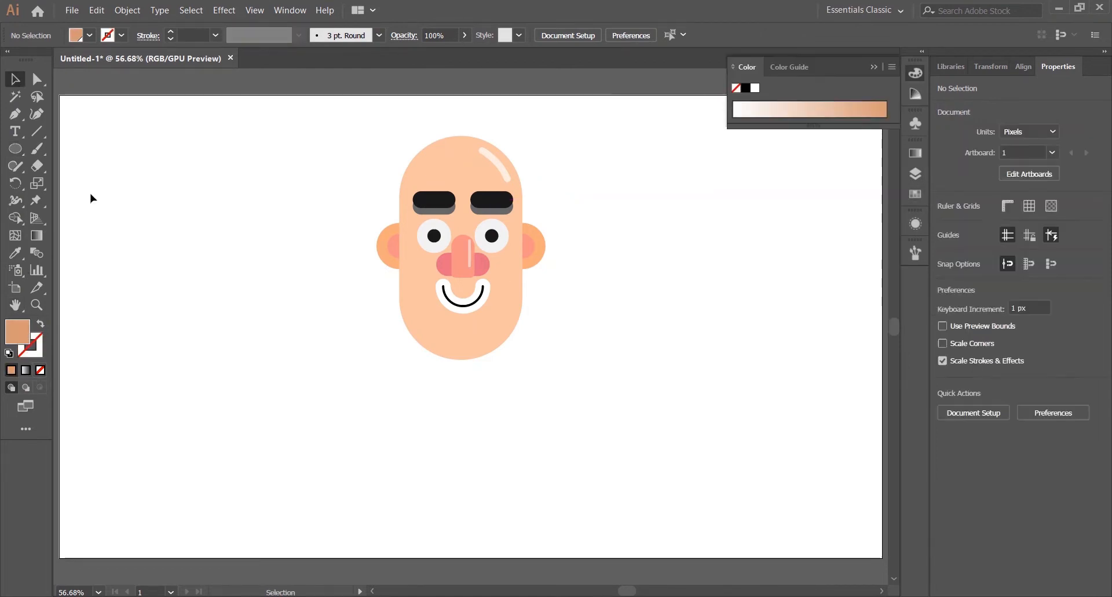
Step: Draw a tan circle about 349 px in diameter centred below the head and send it to the back
{"action": "left_click", "coordinate": [15, 149]}
{"action": "left_click", "coordinate": [65, 184]}
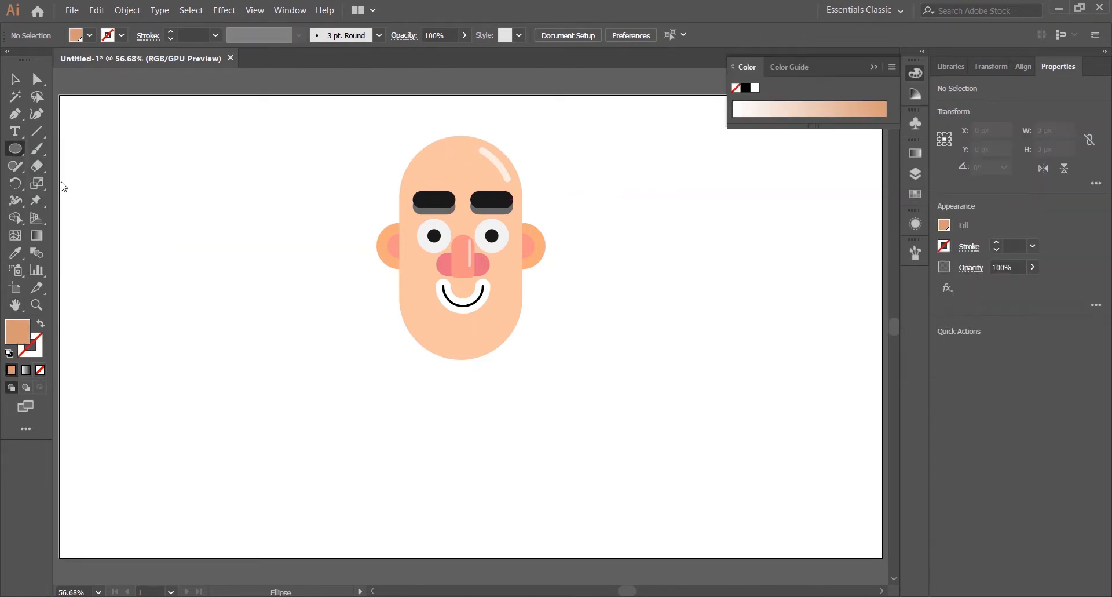
{"action": "left_click_drag", "start_coordinate": [461, 432], "coordinate": [349, 366]}
{"action": "right_click", "coordinate": [460, 399]}
{"action": "mouse_move", "coordinate": [571, 334]}
{"action": "left_click", "coordinate": [632, 374]}
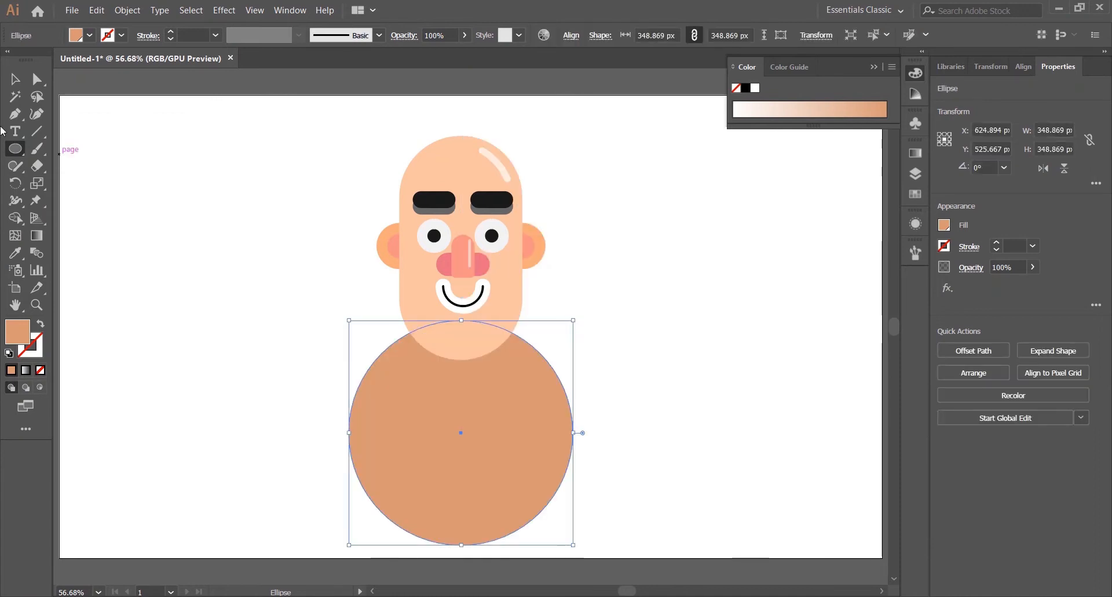
Step: Move the tan body circle up behind the chin and resize it evenly to about 343 px in diameter
{"action": "left_click", "coordinate": [238, 333]}
{"action": "left_click_drag", "start_coordinate": [503, 467], "coordinate": [484, 435]}
{"action": "key", "text": "ctrl+z"}
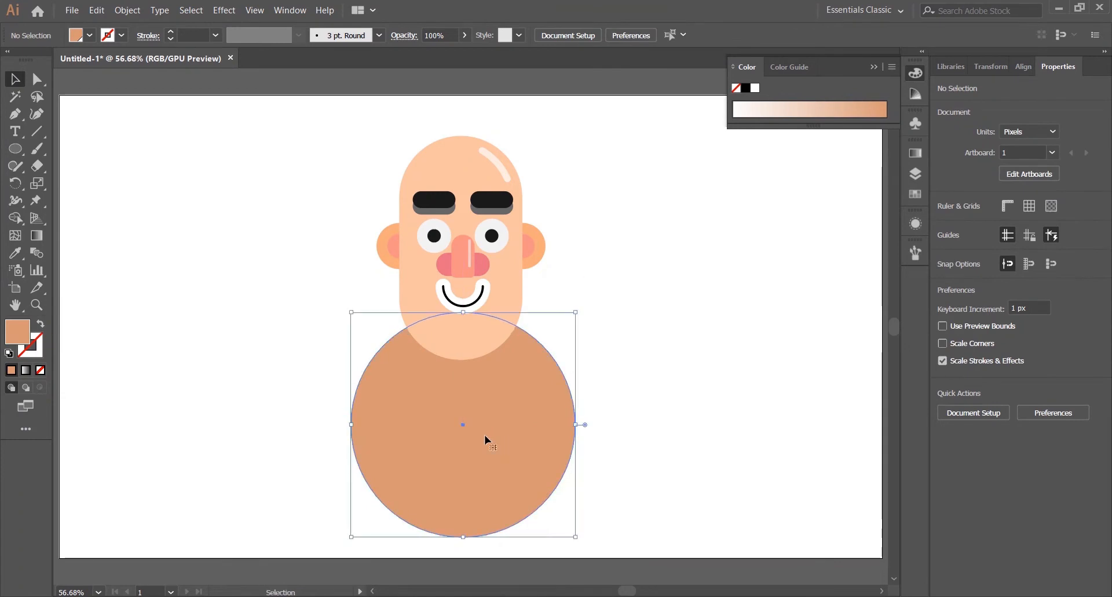
{"action": "left_click_drag", "start_coordinate": [577, 537], "coordinate": [559, 497]}
{"action": "left_click", "coordinate": [678, 283]}
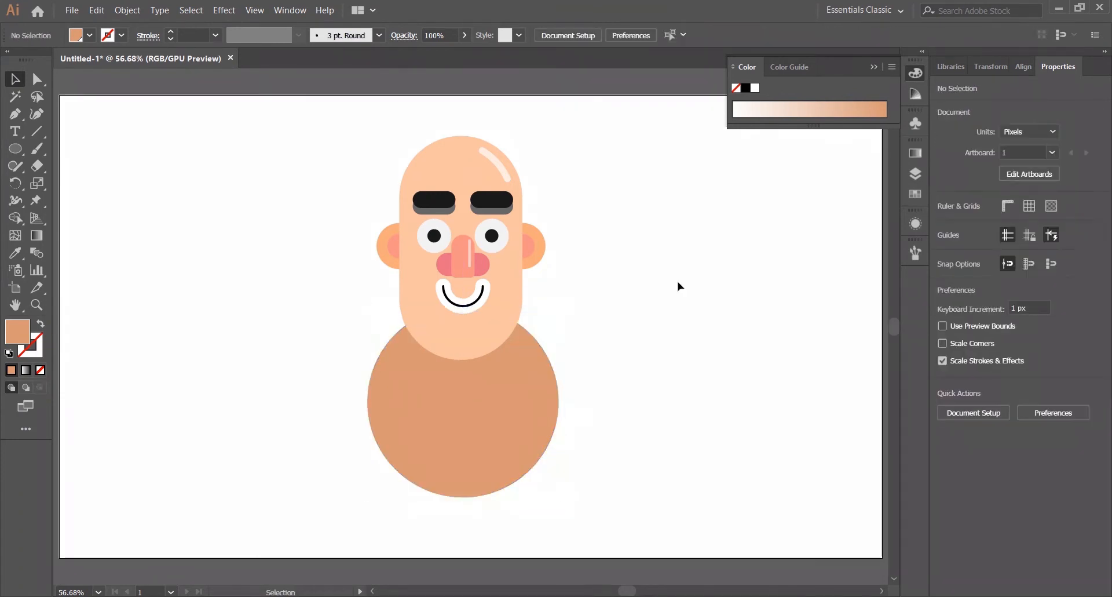
{"action": "left_click", "coordinate": [430, 429]}
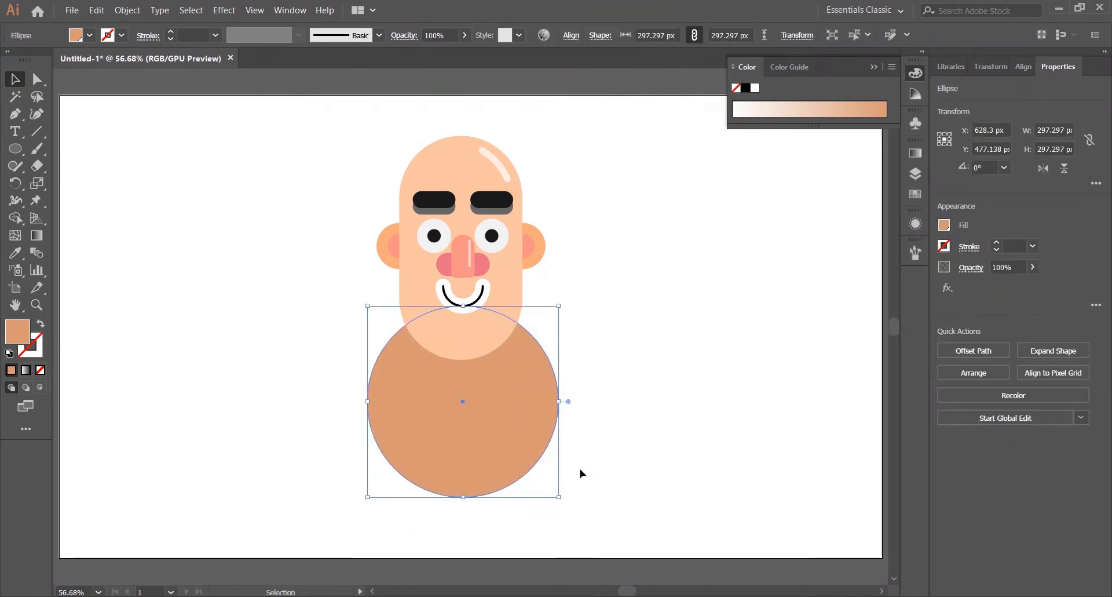
{"action": "left_click_drag", "start_coordinate": [560, 497], "coordinate": [573, 530]}
{"action": "left_click", "coordinate": [620, 401]}
{"action": "left_click_drag", "start_coordinate": [620, 401], "coordinate": [620, 365]}
Step: Draw a tan rectangle about 146 px wide and 592 px high running vertically through the body circle
{"action": "left_click", "coordinate": [16, 150]}
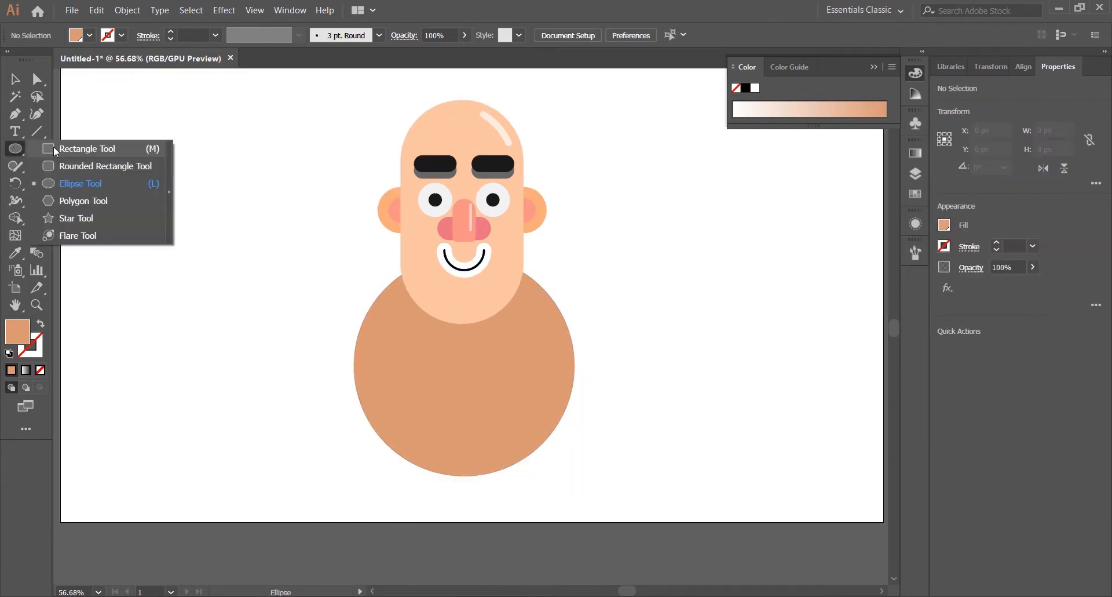
{"action": "left_click", "coordinate": [65, 152]}
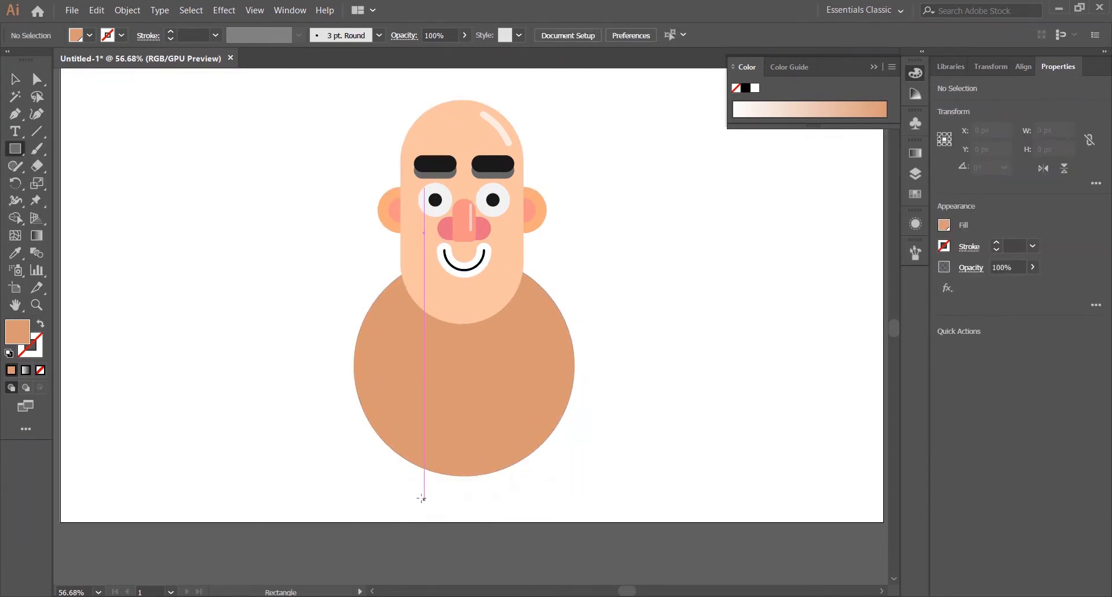
{"action": "mouse_move", "coordinate": [424, 498]}
{"action": "left_mouse_down"}
{"action": "mouse_move", "coordinate": [516, 389]}
{"action": "mouse_move", "coordinate": [517, 118]}
{"action": "left_mouse_up"}
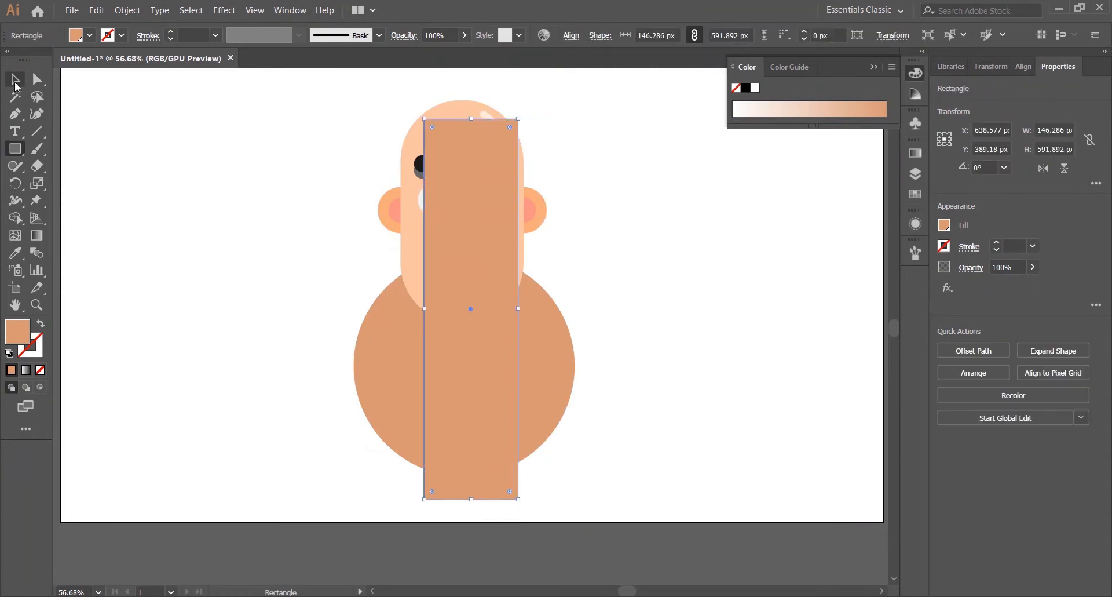
Step: Centre the rectangle and body circle on each other horizontally and move both to the empty area left of the head
{"action": "left_click", "coordinate": [15, 79]}
{"action": "left_click", "coordinate": [567, 429], "text": "shift"}
{"action": "left_click_drag", "start_coordinate": [567, 429], "coordinate": [332, 429]}
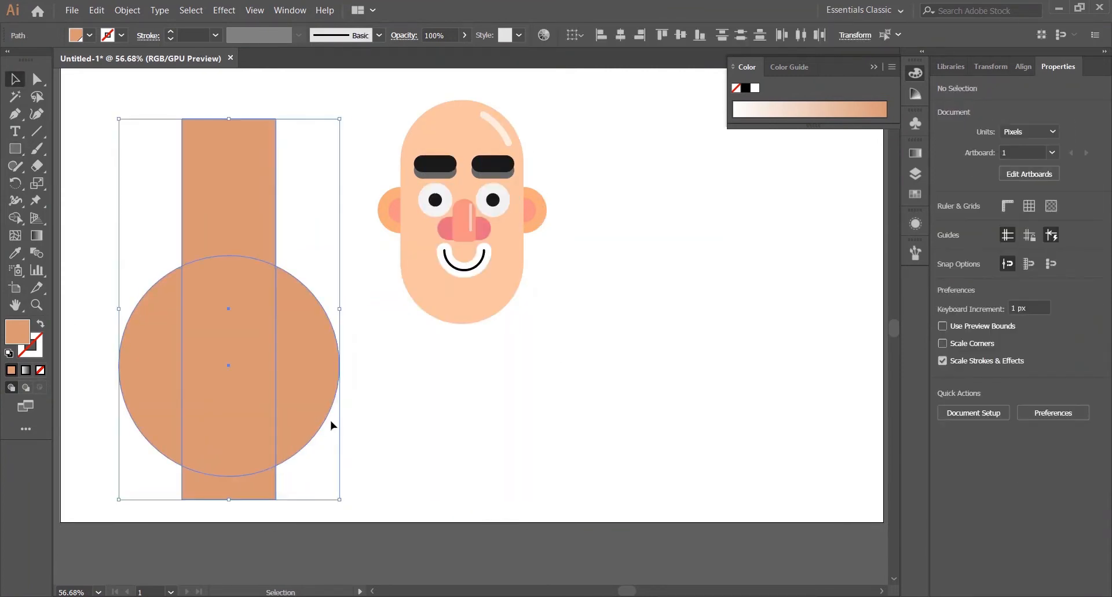
Step: Remove the parts of the rectangle above and below the body circle with the Shape Builder
{"action": "left_click", "coordinate": [970, 411]}
{"action": "key", "text": "ctrl+z"}
{"action": "left_click_drag", "start_coordinate": [318, 205], "coordinate": [192, 307]}
{"action": "left_click", "coordinate": [15, 218]}
{"action": "left_click", "coordinate": [229, 197], "text": "alt"}
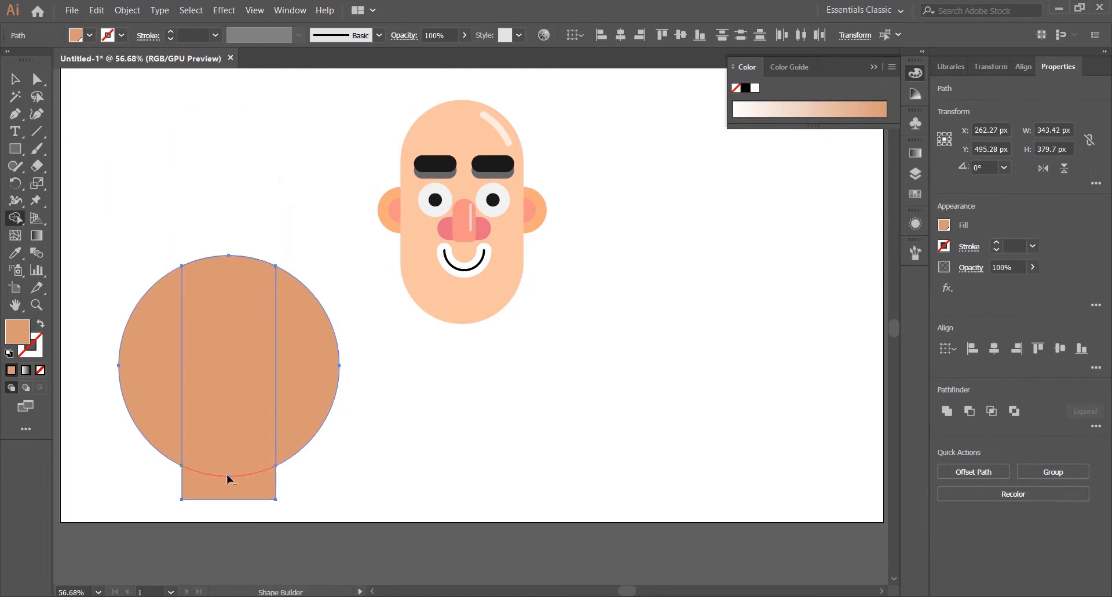
{"action": "left_click", "coordinate": [229, 478], "text": "alt"}
Step: Move the body pieces back under the head, centred on it, and send them to the back
{"action": "key", "text": "v"}
{"action": "left_click_drag", "start_coordinate": [237, 335], "coordinate": [467, 343]}
{"action": "key", "text": "ctrl+shift+a"}
{"action": "left_click", "coordinate": [466, 357]}
{"action": "left_click", "coordinate": [402, 397], "text": "shift"}
{"action": "right_click", "coordinate": [456, 409]}
{"action": "mouse_move", "coordinate": [579, 347]}
{"action": "left_click", "coordinate": [628, 388]}
{"action": "left_click", "coordinate": [620, 384]}
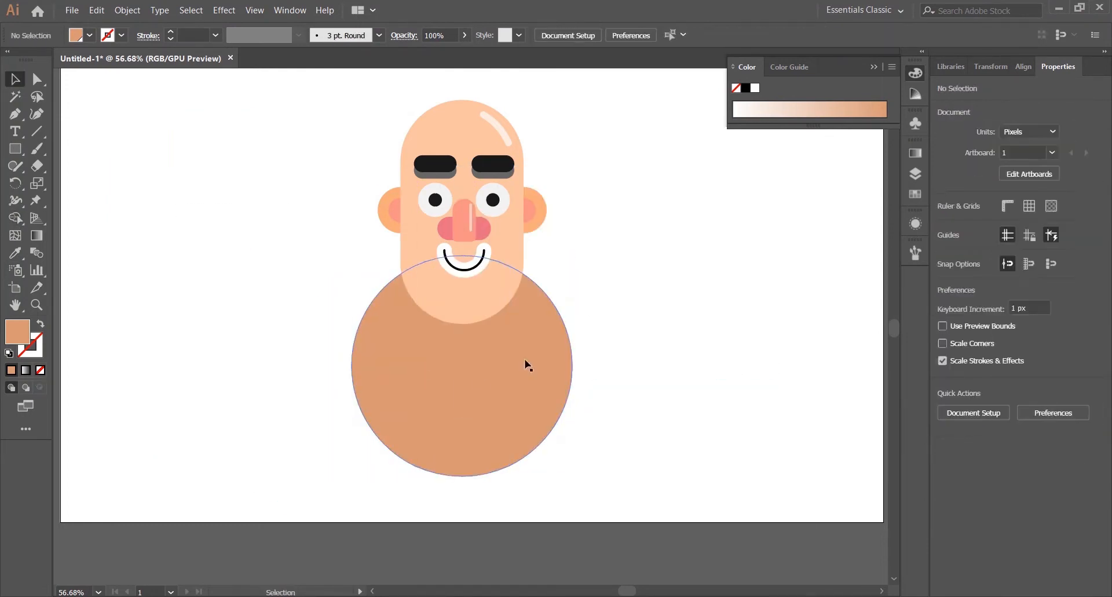
Step: Fill the outer body circle with a light yellow swatch, leaving the central band tan
{"action": "left_click", "coordinate": [489, 362]}
{"action": "left_click", "coordinate": [653, 239]}
{"action": "left_click", "coordinate": [552, 364]}
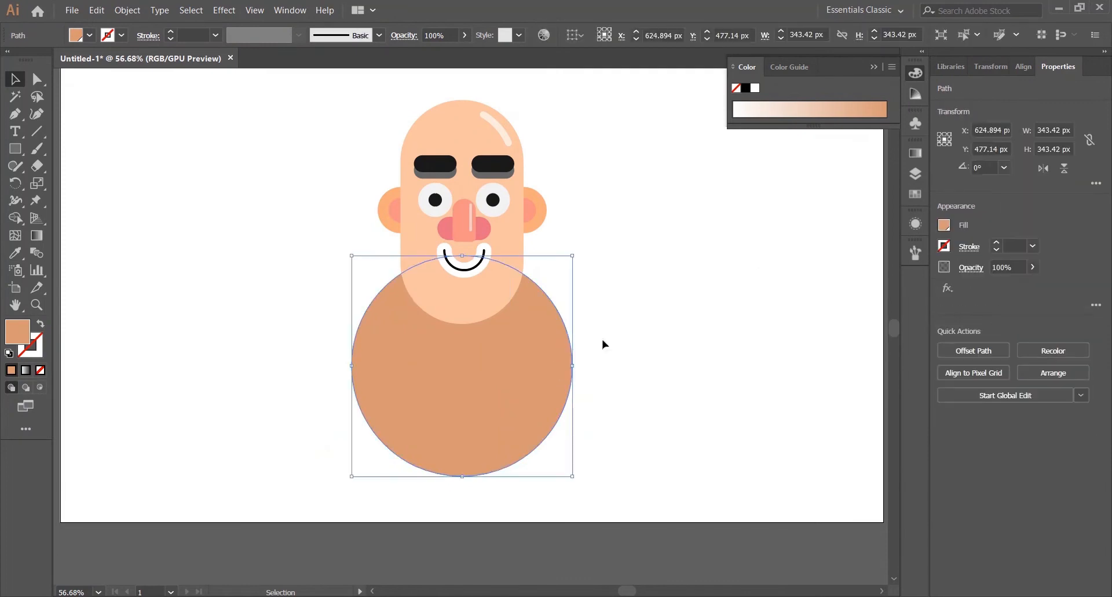
{"action": "left_click", "coordinate": [916, 198]}
{"action": "left_click", "coordinate": [743, 221]}
{"action": "left_click", "coordinate": [634, 271]}
{"action": "left_click", "coordinate": [916, 195]}
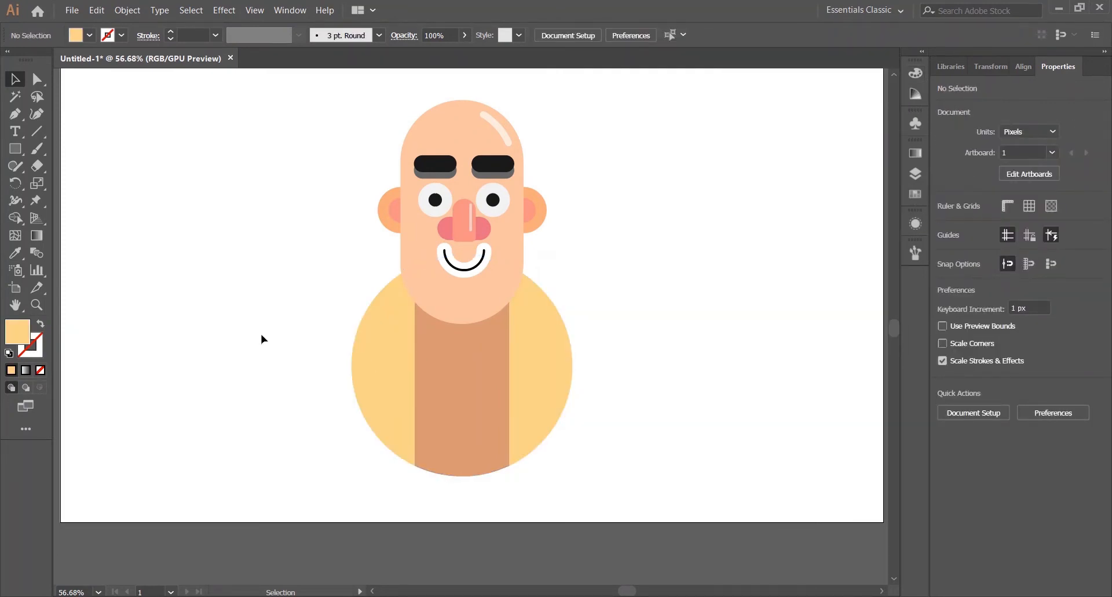
Step: Move the yellow circle and its tan centre band together about 37 px up
{"action": "left_click", "coordinate": [467, 412]}
{"action": "left_click_drag", "start_coordinate": [469, 493], "coordinate": [552, 435]}
{"action": "left_click_drag", "start_coordinate": [533, 400], "coordinate": [534, 376]}
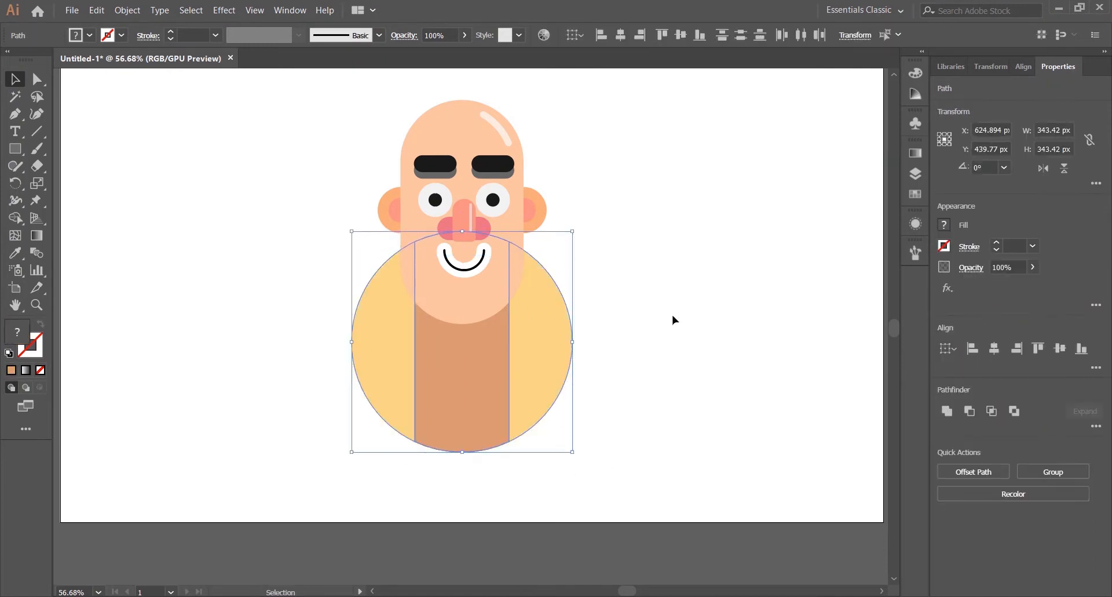
{"action": "left_click", "coordinate": [669, 313]}
{"action": "scroll", "coordinate": [509, 317], "scroll_direction": "up", "scroll_amount": 2}
Step: Draw a narrow bar about 35 × 291 px left of the body, fill it with the head's skin colour and move it closer
{"action": "left_click", "coordinate": [15, 149]}
{"action": "left_click_drag", "start_coordinate": [135, 258], "coordinate": [157, 445]}
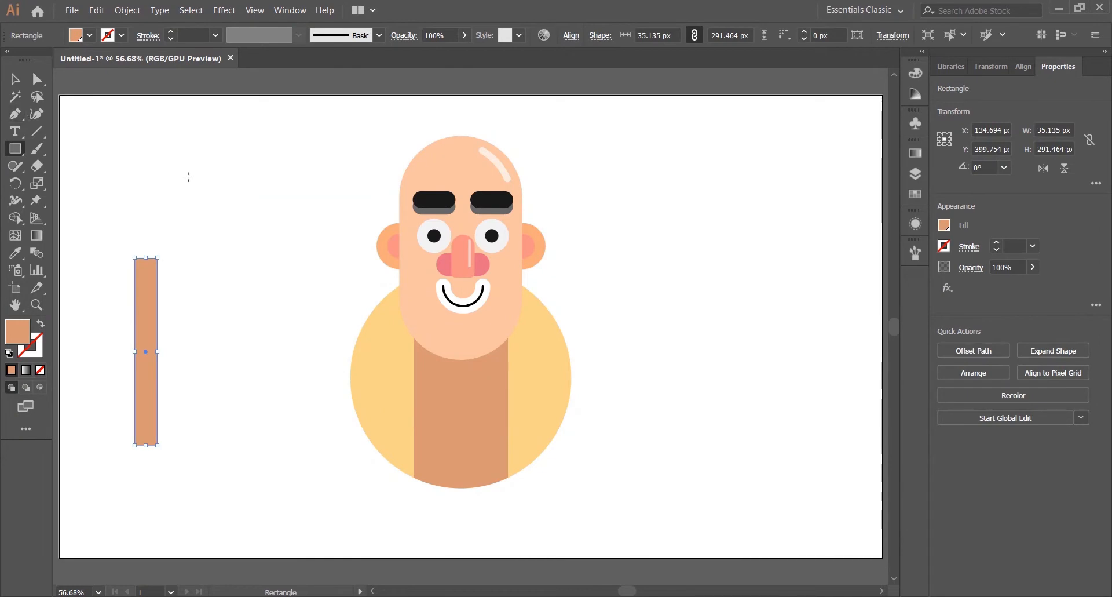
{"action": "key", "text": "i"}
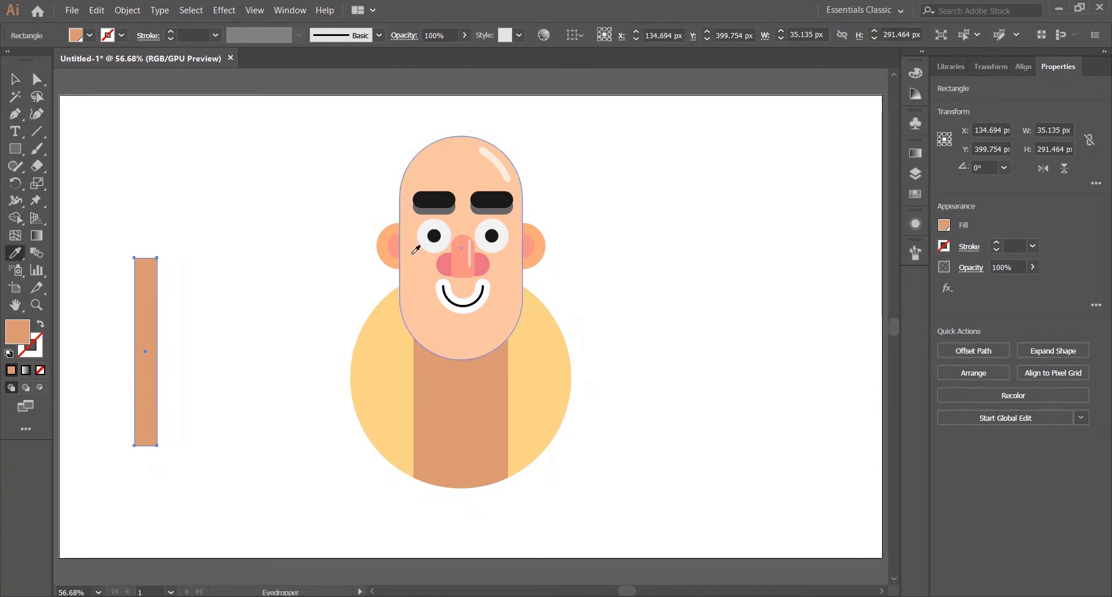
{"action": "left_click", "coordinate": [412, 255]}
{"action": "key", "text": "v"}
{"action": "key", "text": "ctrl+shift+a"}
{"action": "left_click_drag", "start_coordinate": [144, 330], "coordinate": [270, 380]}
{"action": "key", "text": "ctrl+shift+a"}
{"action": "key", "text": "ctrl+shift+a"}
Step: Group the body pieces and scale the group down evenly until it is about as wide as the head including ears
{"action": "left_click_drag", "start_coordinate": [328, 413], "coordinate": [579, 484]}
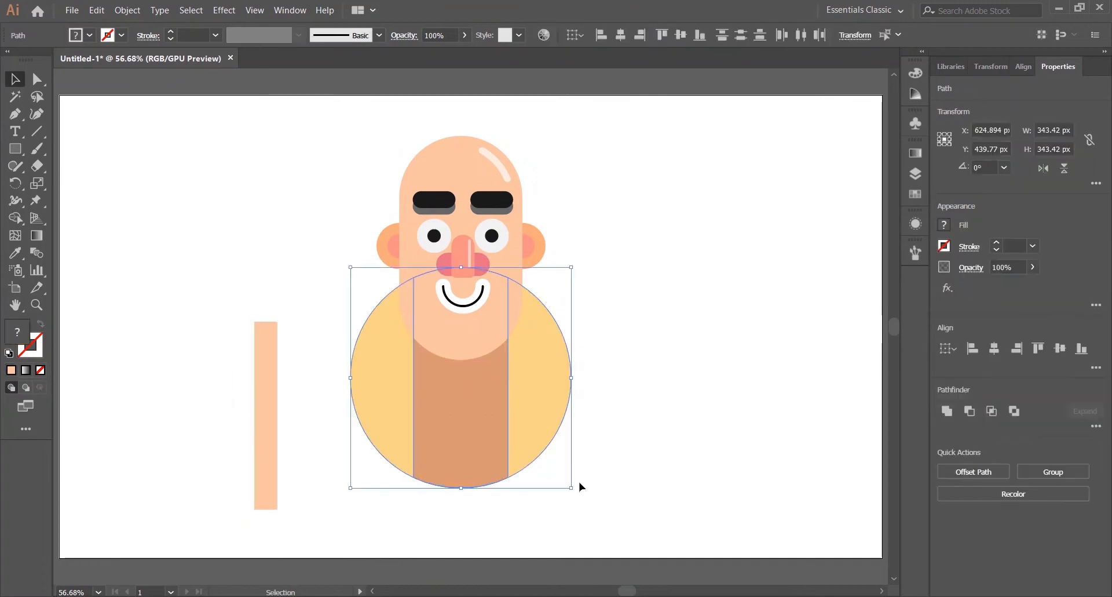
{"action": "key", "text": "ctrl+shift+a"}
{"action": "left_click_drag", "start_coordinate": [325, 405], "coordinate": [651, 402]}
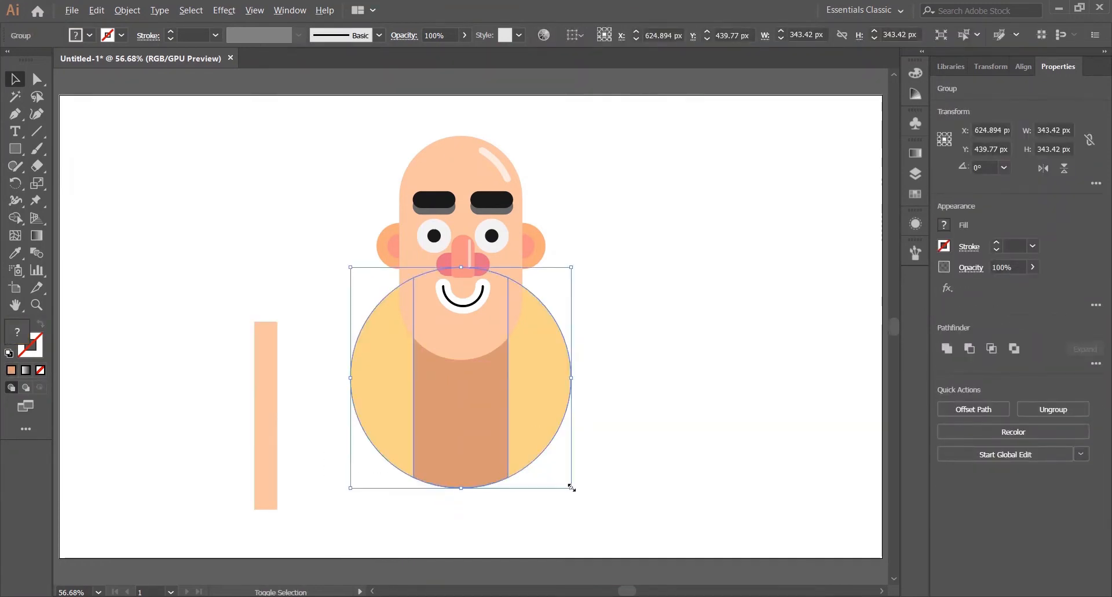
{"action": "left_click_drag", "start_coordinate": [572, 487], "coordinate": [493, 365]}
{"action": "key", "text": "ctrl+shift+a"}
Step: Scale the skin-coloured bar down evenly to about 27 × 221 px and duplicate it to form a pair of legs
{"action": "left_click_drag", "start_coordinate": [304, 429], "coordinate": [259, 367]}
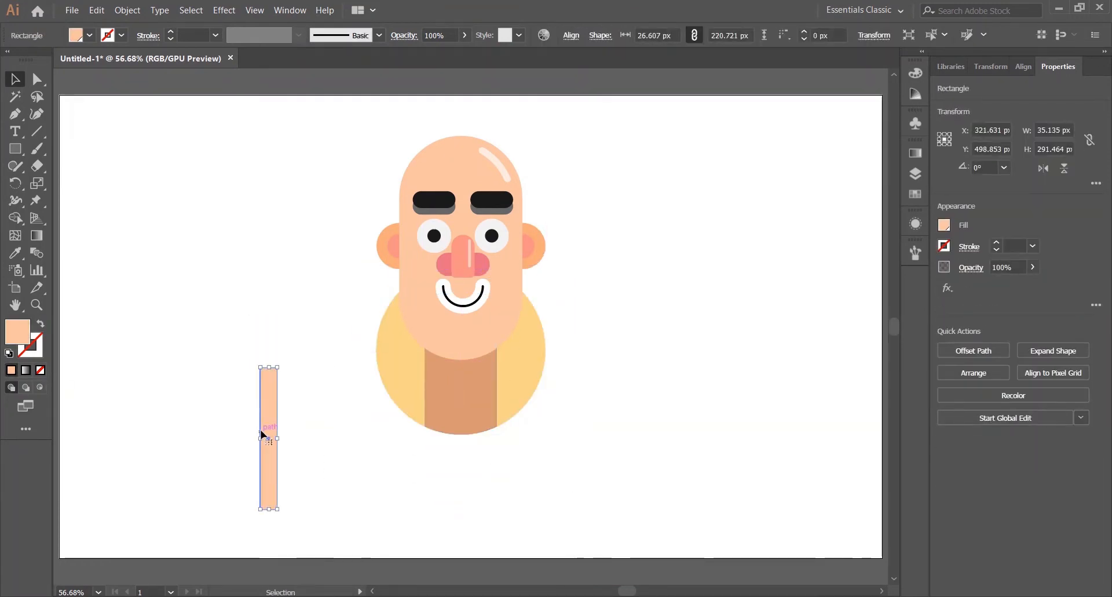
{"action": "mouse_move", "coordinate": [262, 433]}
{"action": "left_mouse_down"}
{"action": "mouse_move", "coordinate": [434, 454]}
{"action": "mouse_move", "coordinate": [463, 475]}
{"action": "mouse_move", "coordinate": [218, 450]}
{"action": "mouse_move", "coordinate": [250, 450]}
{"action": "left_mouse_up"}
{"action": "key", "text": "ctrl+shift+a"}
Step: Try sending the leg bars behind the body
{"action": "right_click", "coordinate": [436, 481]}
{"action": "mouse_move", "coordinate": [471, 418]}
{"action": "left_click", "coordinate": [635, 460]}
{"action": "key", "text": "ctrl+z"}
{"action": "key", "text": "ctrl+shift+a"}
{"action": "left_click", "coordinate": [448, 465], "text": "shift"}
{"action": "left_click", "coordinate": [690, 393]}
Step: Draw a skin-coloured rectangle about 218 × 118 px over the tops of the two leg bars and select it
{"action": "scroll", "coordinate": [174, 371], "scroll_direction": "up", "scroll_amount": 2}
{"action": "left_click_drag", "start_coordinate": [15, 149], "coordinate": [82, 154]}
{"action": "left_click_drag", "start_coordinate": [184, 325], "coordinate": [431, 460]}
{"action": "key", "text": "v"}
{"action": "left_click", "coordinate": [432, 227]}
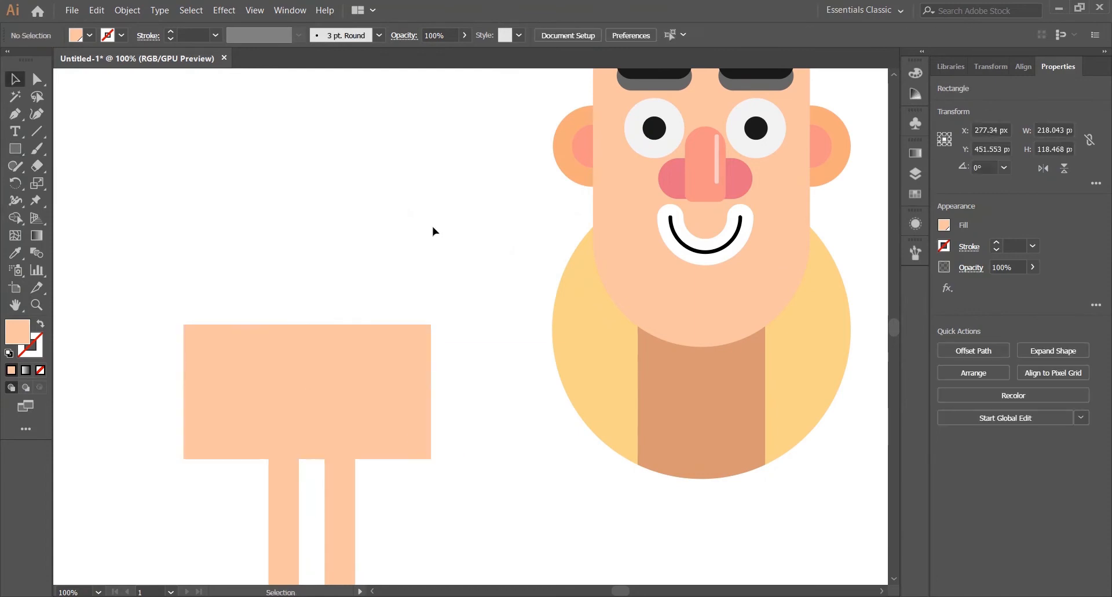
{"action": "left_click_drag", "start_coordinate": [432, 228], "coordinate": [249, 492]}
{"action": "left_click", "coordinate": [170, 197]}
{"action": "left_click", "coordinate": [328, 393]}
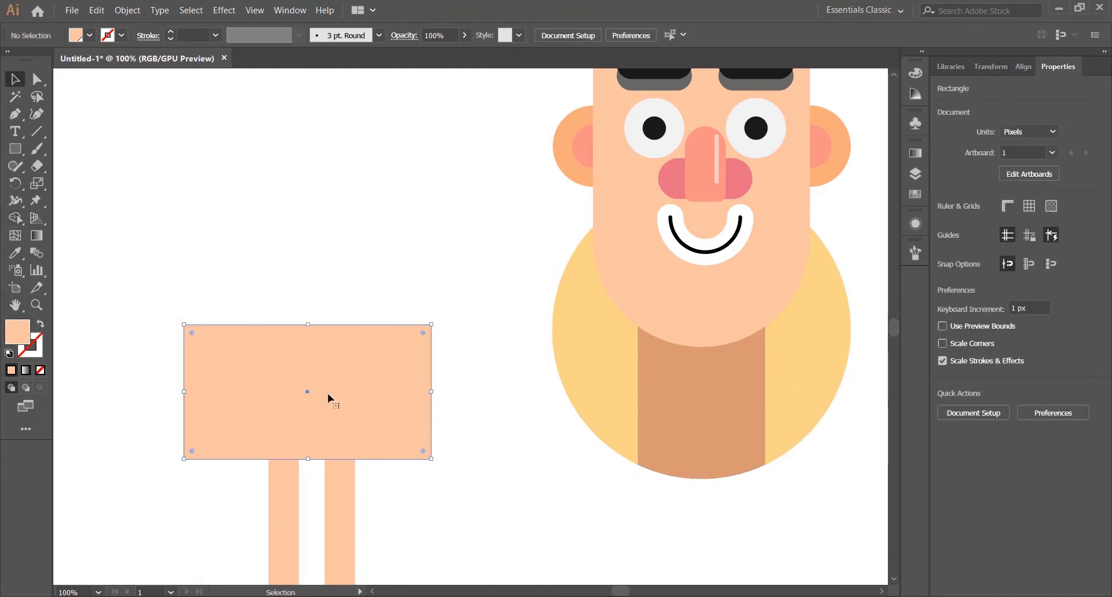
Step: Fill the rectangle light blue and trim it with Shape Builder so only the parts over the two leg bars are left
{"action": "left_click", "coordinate": [915, 194]}
{"action": "left_click", "coordinate": [458, 246]}
{"action": "left_click_drag", "start_coordinate": [458, 247], "coordinate": [249, 493]}
{"action": "left_click", "coordinate": [15, 218]}
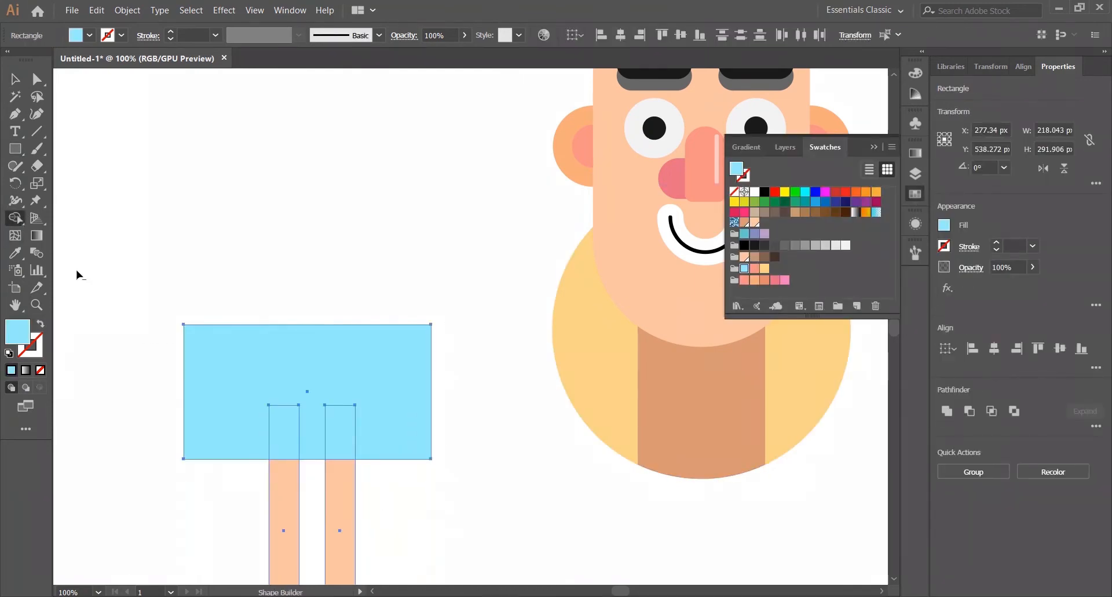
{"action": "left_click", "coordinate": [232, 376], "text": "alt"}
{"action": "left_click", "coordinate": [915, 194]}
{"action": "key", "text": "v"}
{"action": "left_click", "coordinate": [375, 255]}
{"action": "scroll", "coordinate": [374, 253], "scroll_direction": "down", "scroll_amount": 2}
{"action": "scroll", "coordinate": [322, 304], "scroll_direction": "up", "scroll_amount": 2}
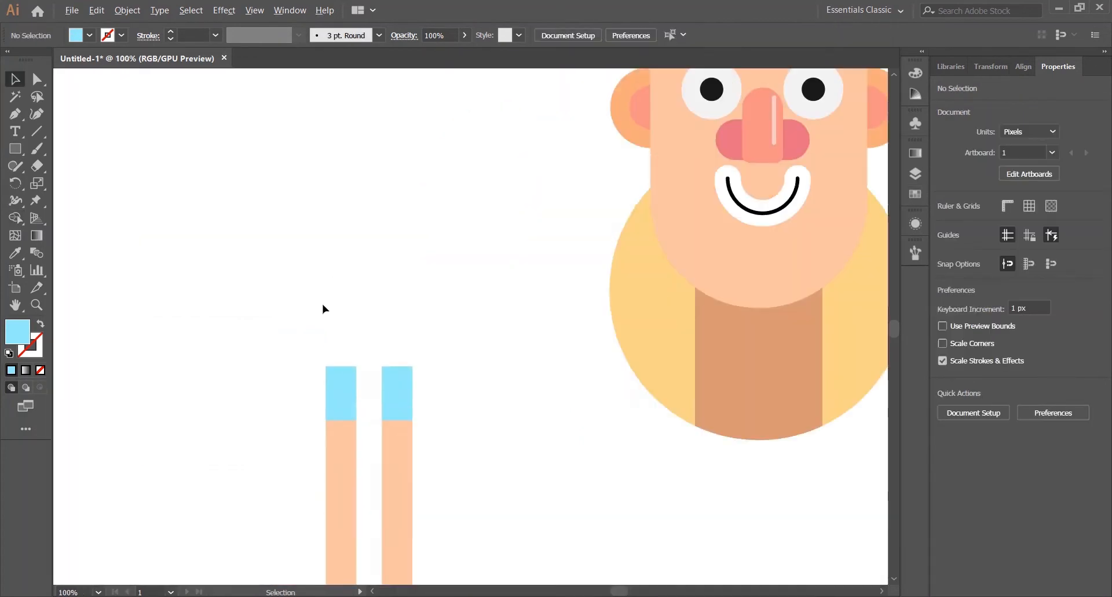
Step: Draw a white rectangle about 97 × 76 px over the lower ends of both leg bars
{"action": "left_click_drag", "start_coordinate": [332, 329], "coordinate": [317, 193]}
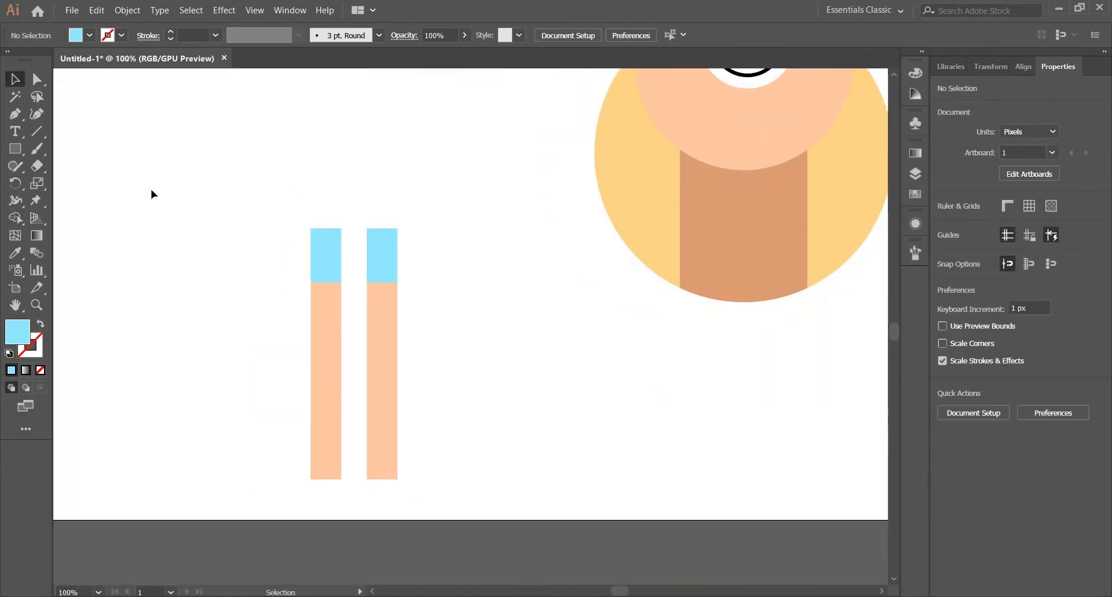
{"action": "right_click", "coordinate": [15, 149]}
{"action": "left_click", "coordinate": [87, 148]}
{"action": "left_click_drag", "start_coordinate": [297, 402], "coordinate": [408, 488]}
{"action": "left_click", "coordinate": [90, 35]}
{"action": "left_click", "coordinate": [29, 61]}
{"action": "left_click", "coordinate": [15, 80]}
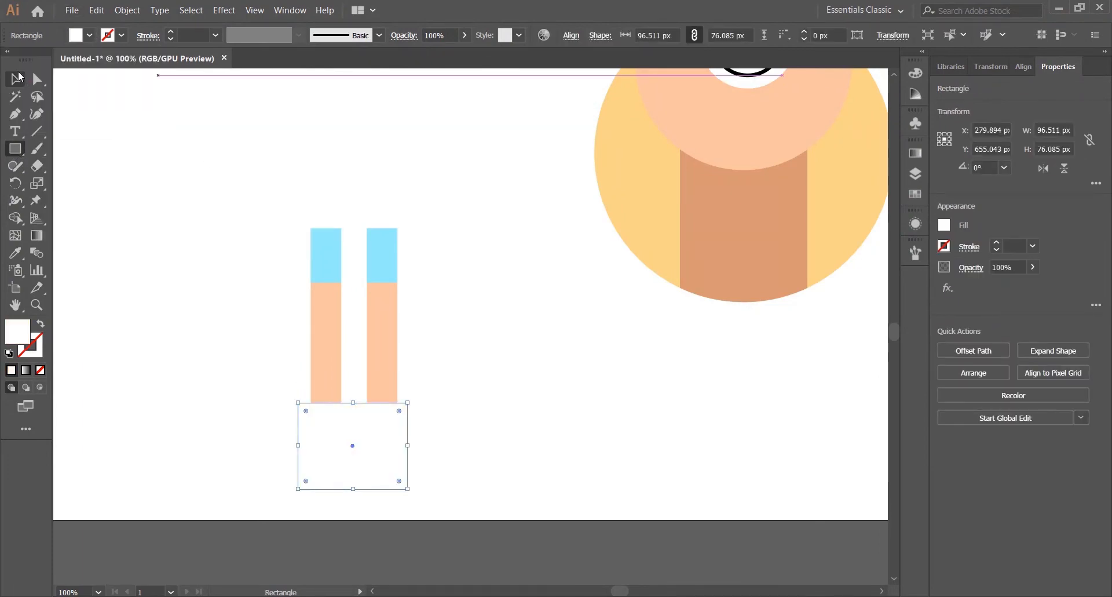
Step: Trim the white rectangle to the width of the two legs with Shape Builder to form the socks
{"action": "left_click", "coordinate": [203, 384]}
{"action": "left_click_drag", "start_coordinate": [265, 370], "coordinate": [424, 423]}
{"action": "left_click_drag", "start_coordinate": [291, 360], "coordinate": [446, 422]}
{"action": "left_click", "coordinate": [401, 426]}
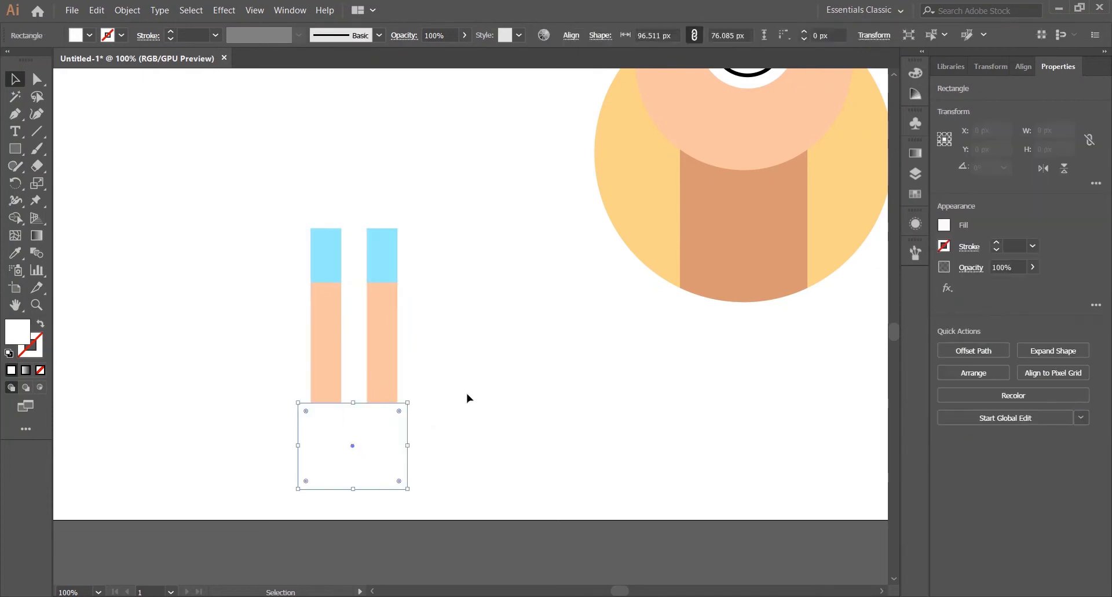
{"action": "left_click", "coordinate": [252, 399]}
{"action": "left_click_drag", "start_coordinate": [252, 399], "coordinate": [430, 430]}
{"action": "left_click", "coordinate": [15, 218]}
{"action": "left_click", "coordinate": [347, 413], "text": "alt"}
{"action": "left_click", "coordinate": [15, 79]}
{"action": "left_click", "coordinate": [406, 424]}
{"action": "scroll", "coordinate": [402, 424], "scroll_direction": "up", "scroll_amount": 2}
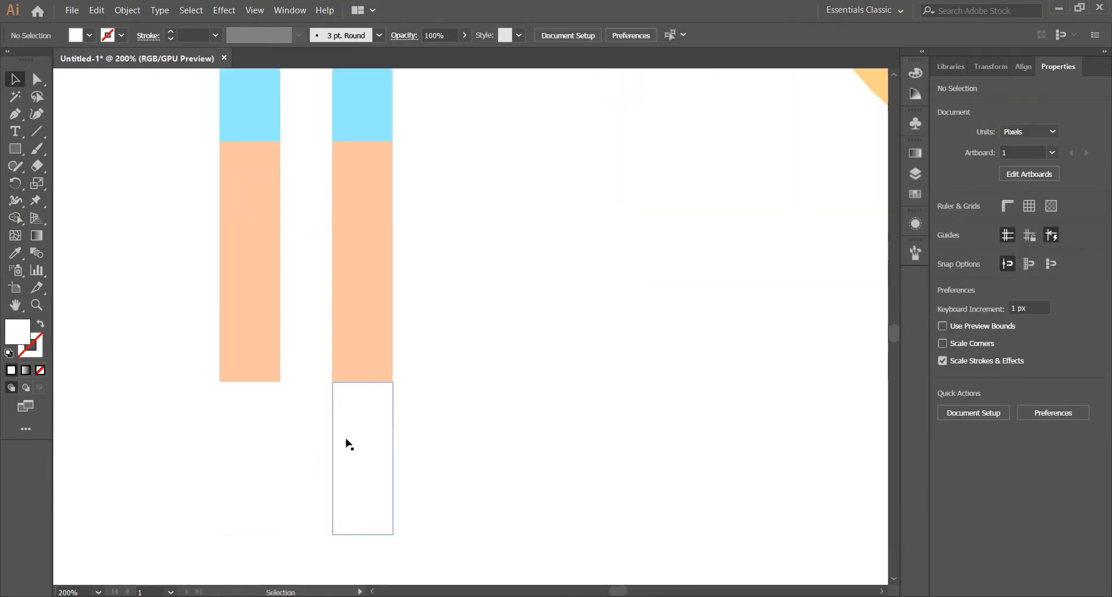
Step: Draw a strip about 40 × 5 px across the first sock and fill it pinkish red
{"action": "left_click", "coordinate": [252, 437]}
{"action": "left_click", "coordinate": [533, 380]}
{"action": "left_click", "coordinate": [236, 237]}
{"action": "left_click", "coordinate": [136, 205]}
{"action": "left_click", "coordinate": [15, 149]}
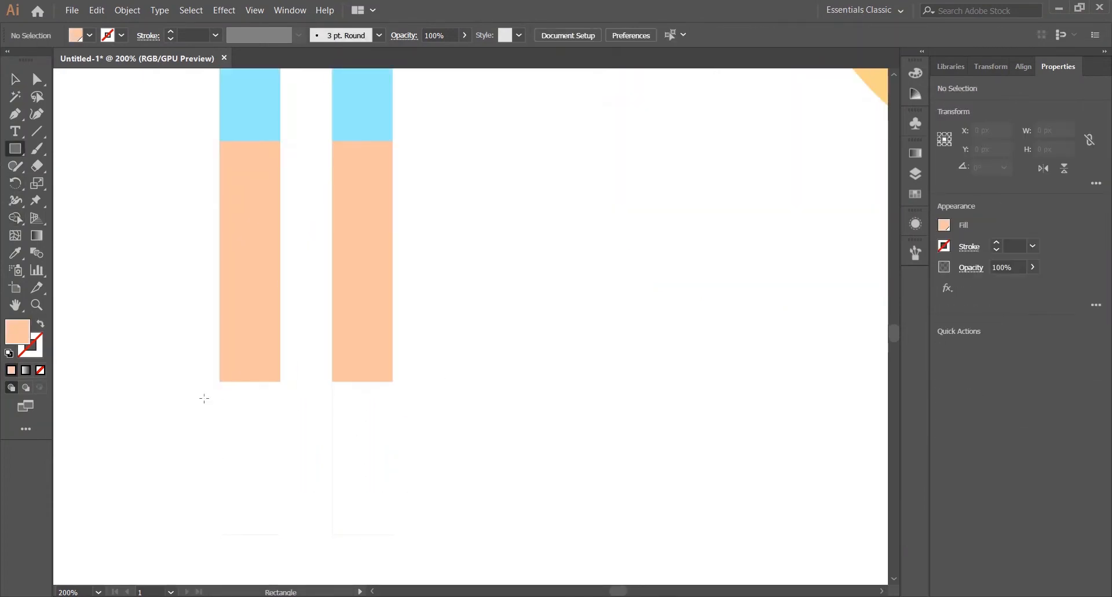
{"action": "left_click_drag", "start_coordinate": [205, 400], "coordinate": [297, 409]}
{"action": "left_click", "coordinate": [89, 36]}
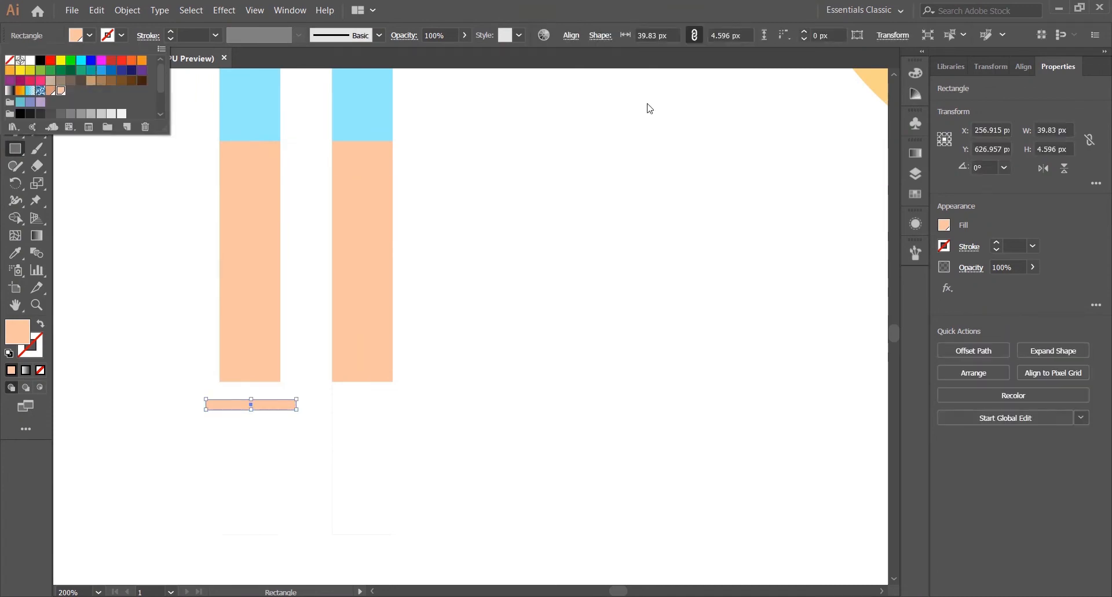
{"action": "left_click", "coordinate": [915, 193]}
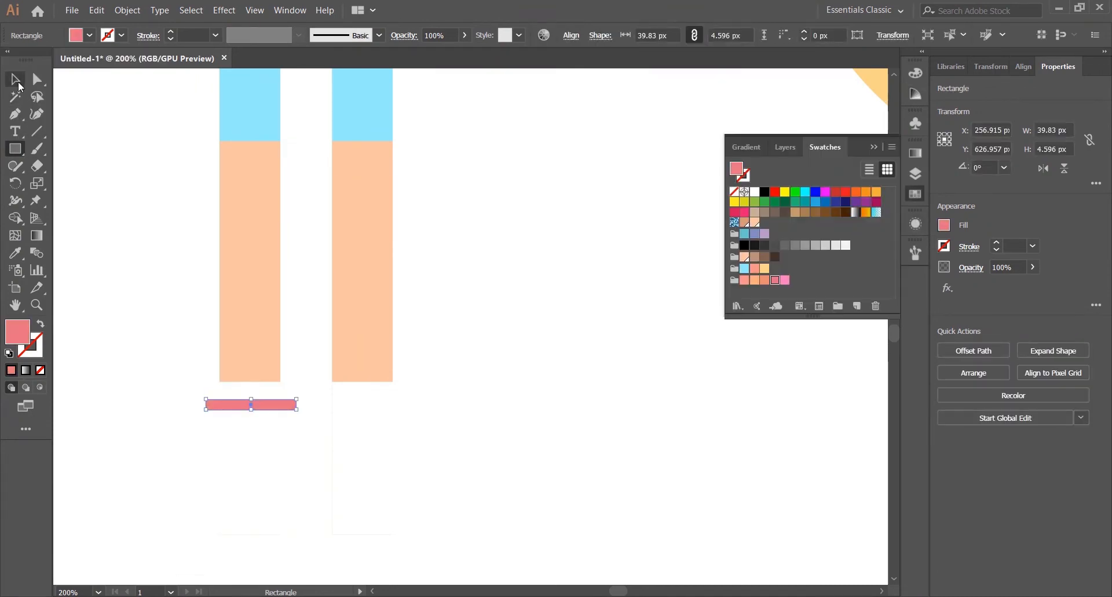
Step: Duplicate the pinkish-red strip onto the second sock at the same height
{"action": "left_click", "coordinate": [15, 79]}
{"action": "left_click_drag", "start_coordinate": [285, 405], "coordinate": [402, 382]}
{"action": "scroll", "coordinate": [302, 376], "scroll_direction": "down", "scroll_amount": 1}
{"action": "scroll", "coordinate": [387, 383], "scroll_direction": "up", "scroll_amount": 1}
Step: Try subtracting the strip from the second sock with Minus Front, and undo it
{"action": "left_click", "coordinate": [388, 383]}
{"action": "left_click", "coordinate": [399, 379]}
{"action": "left_click", "coordinate": [404, 408], "text": "shift"}
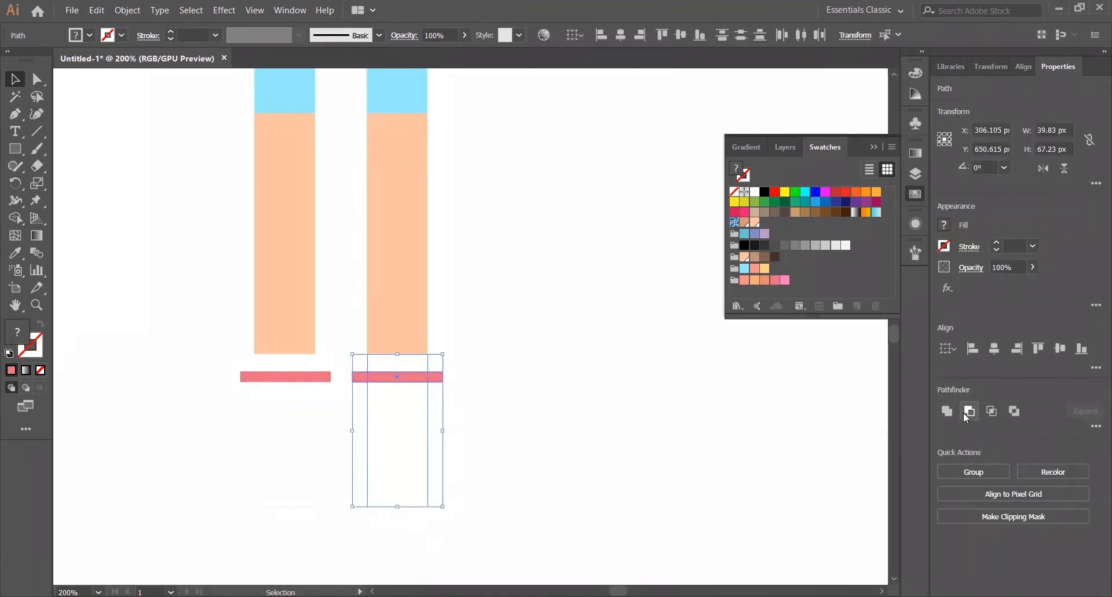
{"action": "left_click", "coordinate": [970, 410]}
{"action": "key", "text": "ctrl+z"}
Step: Trim the overhanging ends of both strips with Shape Builder so they match the width of the socks
{"action": "left_click_drag", "start_coordinate": [493, 450], "coordinate": [379, 369]}
{"action": "left_click_drag", "start_coordinate": [182, 370], "coordinate": [277, 418]}
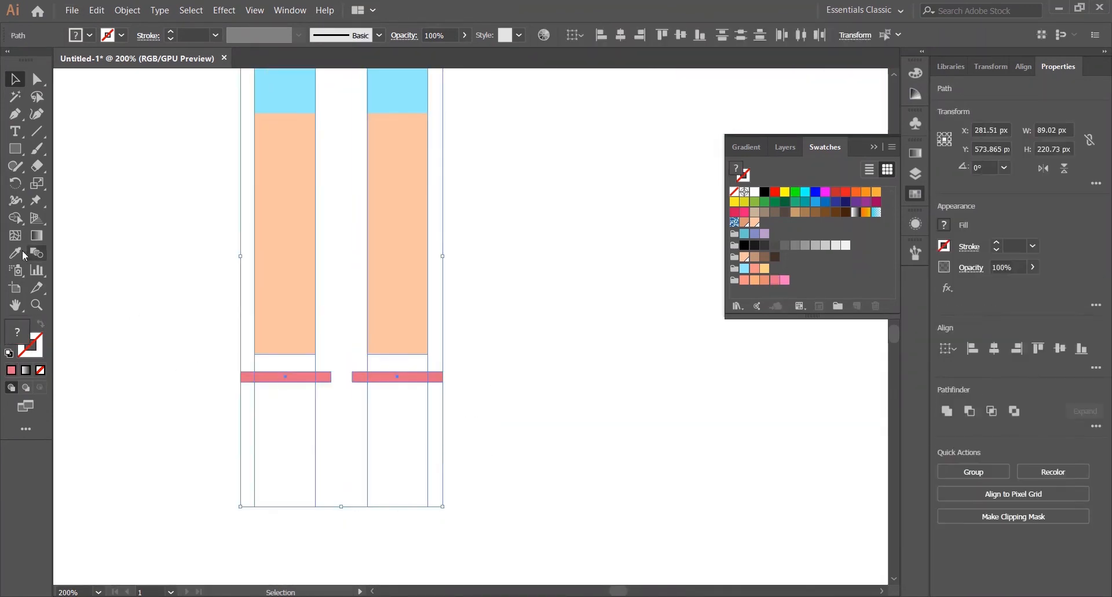
{"action": "left_click", "coordinate": [15, 220]}
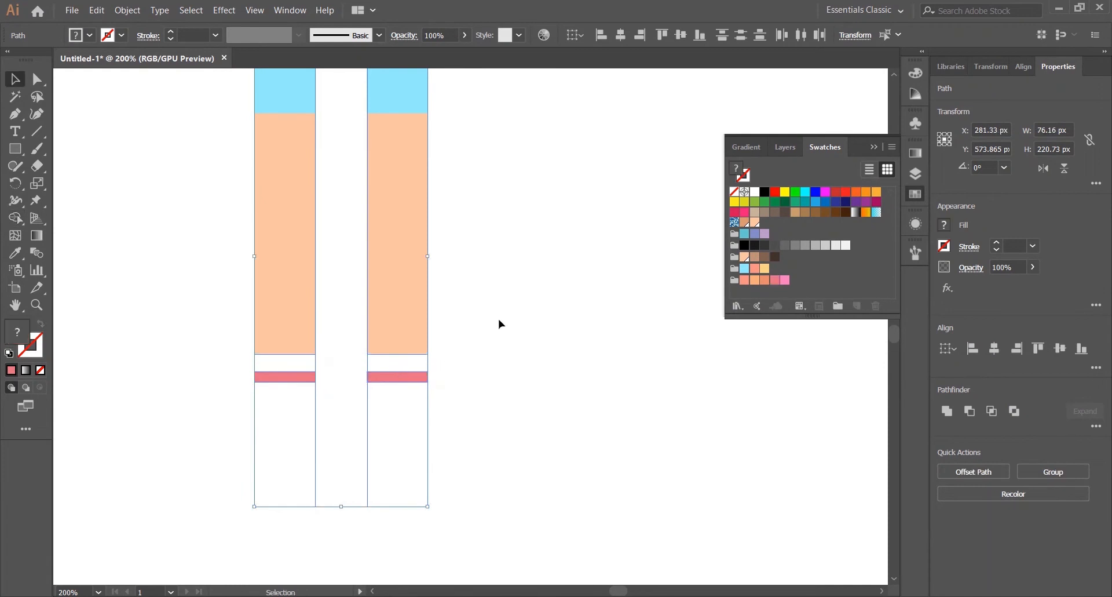
{"action": "left_click", "coordinate": [499, 319]}
Step: Group the pieces of the first leg and delete the second leg
{"action": "scroll", "coordinate": [505, 310], "scroll_direction": "down", "scroll_amount": 3}
{"action": "scroll", "coordinate": [534, 282], "scroll_direction": "up", "scroll_amount": 1}
{"action": "left_click_drag", "start_coordinate": [534, 260], "coordinate": [428, 306]}
{"action": "left_click", "coordinate": [915, 190]}
{"action": "scroll", "coordinate": [438, 200], "scroll_direction": "down", "scroll_amount": 1}
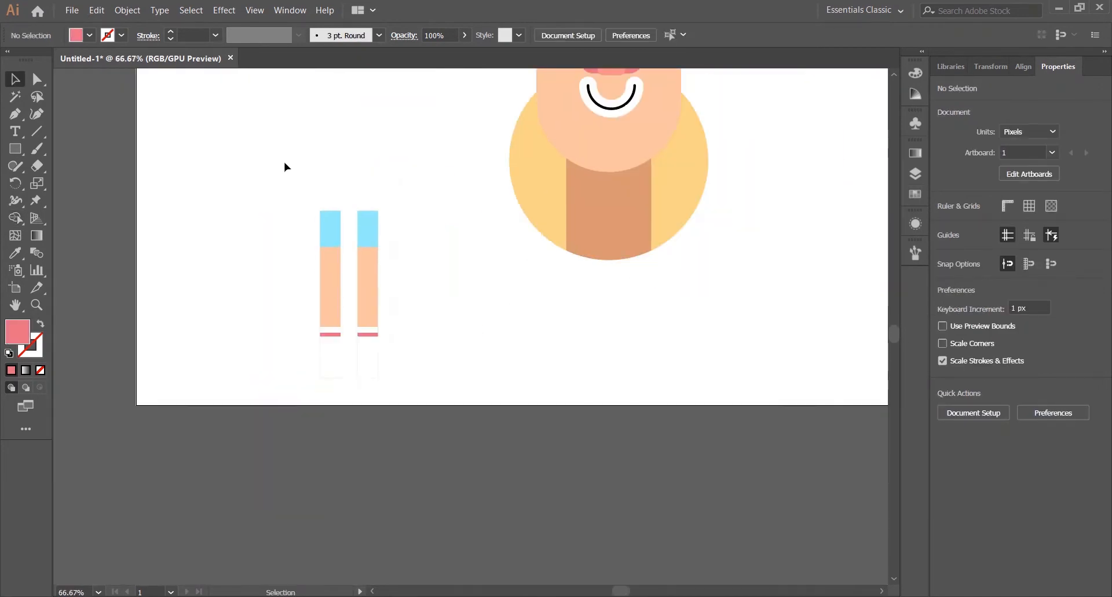
{"action": "key", "text": "ctrl+g"}
{"action": "left_click_drag", "start_coordinate": [356, 192], "coordinate": [438, 404]}
{"action": "key", "text": "Delete"}
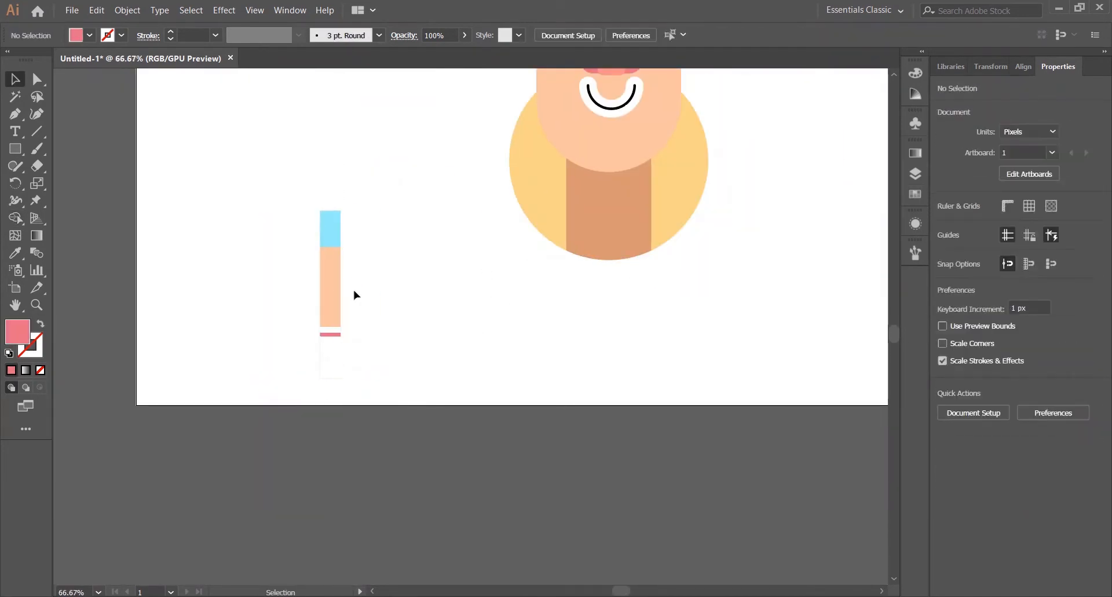
Step: Draw a pinkish-red circle on the empty area beside the leg
{"action": "left_click", "coordinate": [336, 289]}
{"action": "left_click", "coordinate": [432, 281]}
{"action": "scroll", "coordinate": [349, 347], "scroll_direction": "up", "scroll_amount": 2}
{"action": "left_click_drag", "start_coordinate": [393, 245], "coordinate": [432, 291]}
{"action": "left_click_drag", "start_coordinate": [249, 275], "coordinate": [302, 249]}
{"action": "left_click_drag", "start_coordinate": [15, 149], "coordinate": [76, 184]}
{"action": "left_click_drag", "start_coordinate": [153, 202], "coordinate": [316, 224]}
{"action": "left_click_drag", "start_coordinate": [208, 208], "coordinate": [342, 342]}
{"action": "key", "text": "v"}
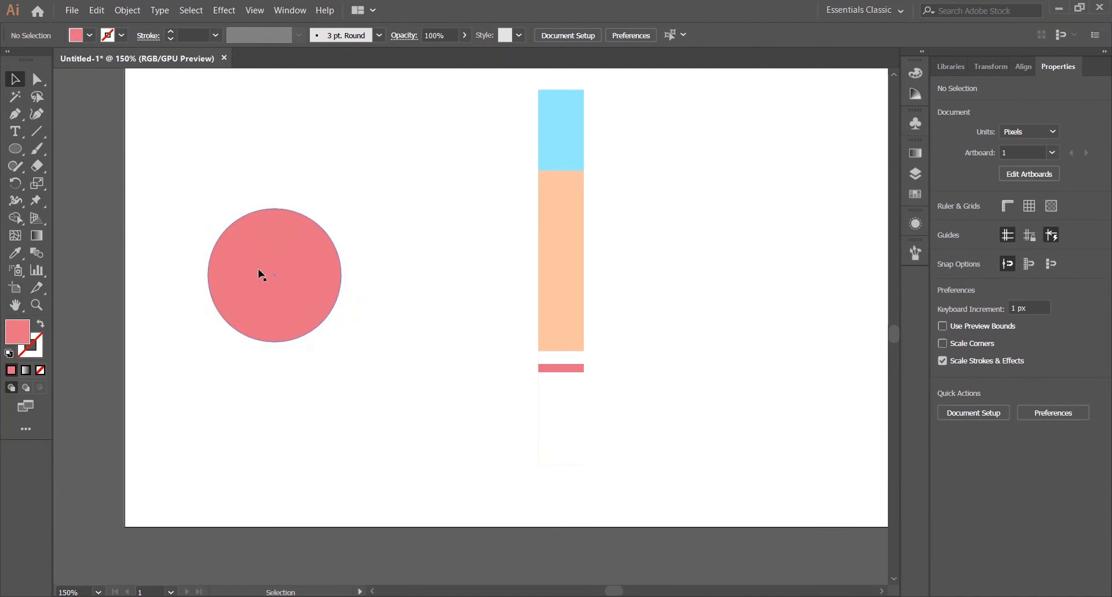
Step: Draw a rectangle over the circle's lower half and subtract it with Minus Front to leave a half-circle
{"action": "left_click_drag", "start_coordinate": [13, 150], "coordinate": [87, 148]}
{"action": "left_click_drag", "start_coordinate": [196, 275], "coordinate": [395, 404]}
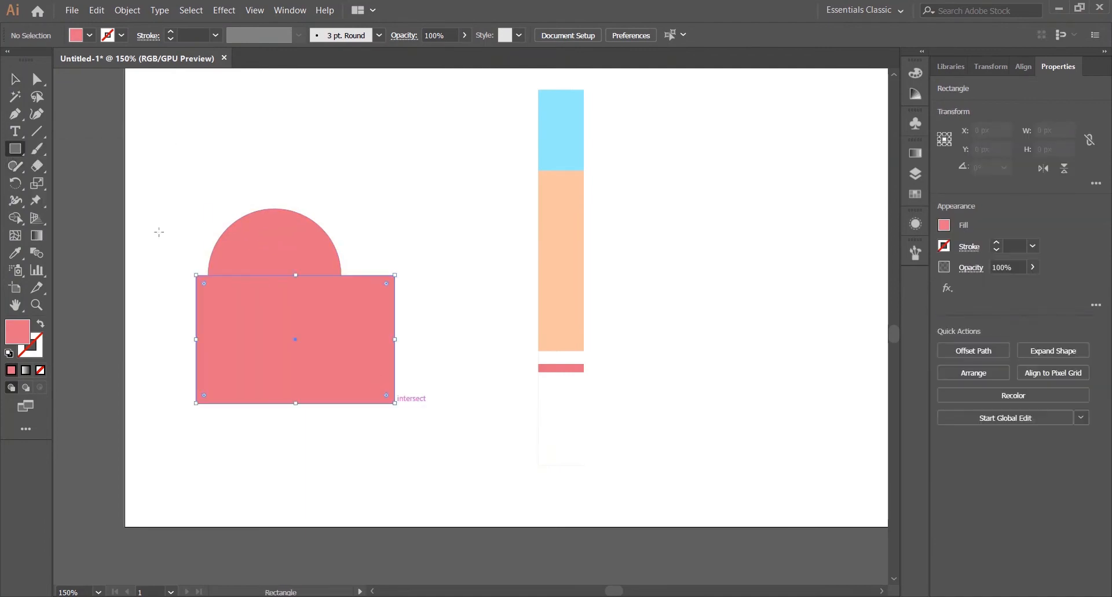
{"action": "key", "text": "v"}
{"action": "left_click_drag", "start_coordinate": [234, 163], "coordinate": [380, 312]}
{"action": "left_click", "coordinate": [971, 412]}
{"action": "left_click", "coordinate": [876, 360]}
Step: Scale the half-circle down and centre it over the lower end of the leg as a shoe
{"action": "left_click", "coordinate": [290, 243]}
{"action": "left_click_drag", "start_coordinate": [208, 208], "coordinate": [220, 218]}
{"action": "left_click_drag", "start_coordinate": [565, 448], "coordinate": [565, 447]}
{"action": "left_click", "coordinate": [689, 336]}
{"action": "left_click_drag", "start_coordinate": [694, 329], "coordinate": [517, 325]}
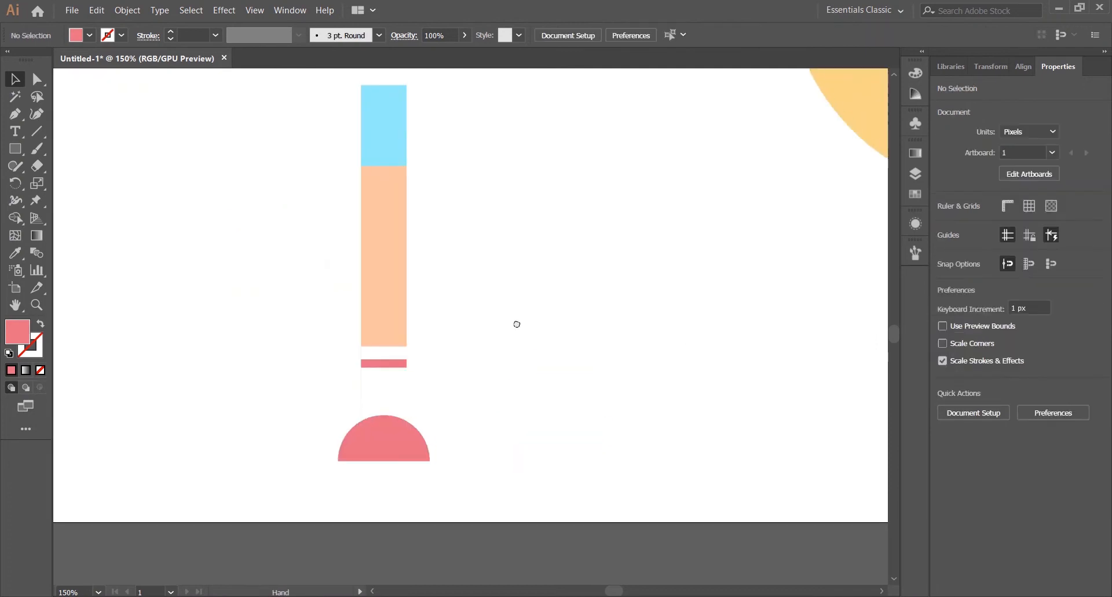
Step: Add a copy of the shoe's half-circle about 37 × 18 px inside it, with no fill and a 3 pt pale pink stroke
{"action": "scroll", "coordinate": [489, 346], "scroll_direction": "down", "scroll_amount": 2}
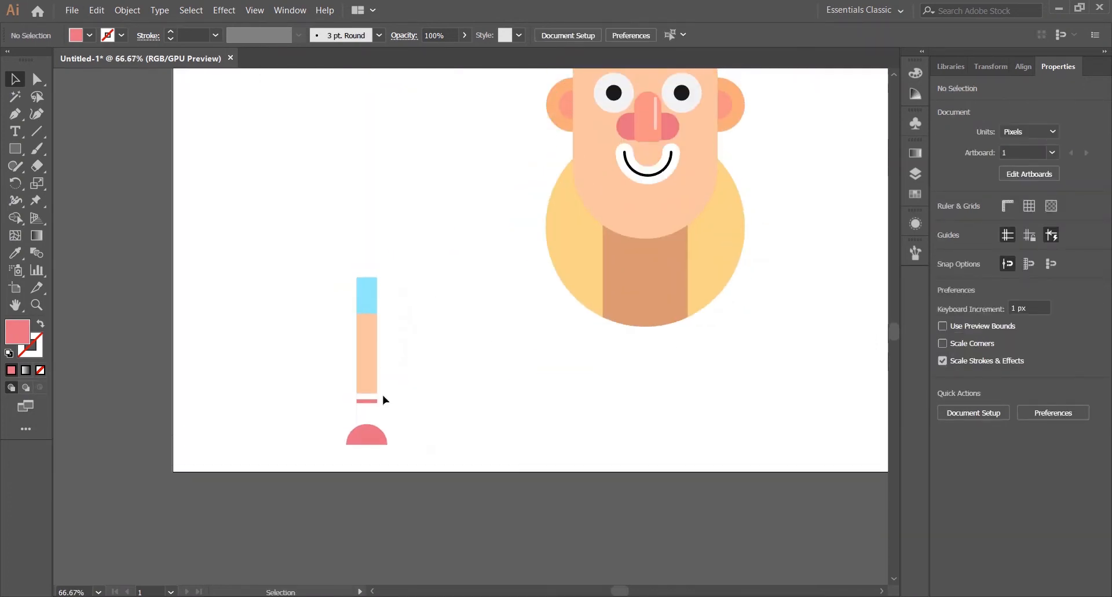
{"action": "scroll", "coordinate": [333, 347], "scroll_direction": "up", "scroll_amount": 4}
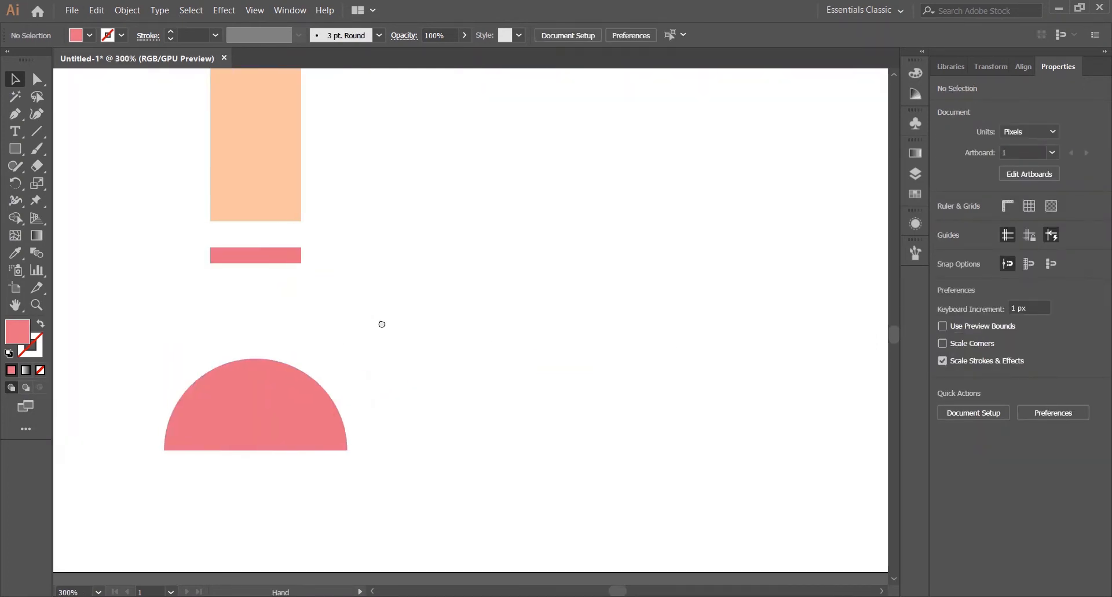
{"action": "left_click", "coordinate": [405, 400]}
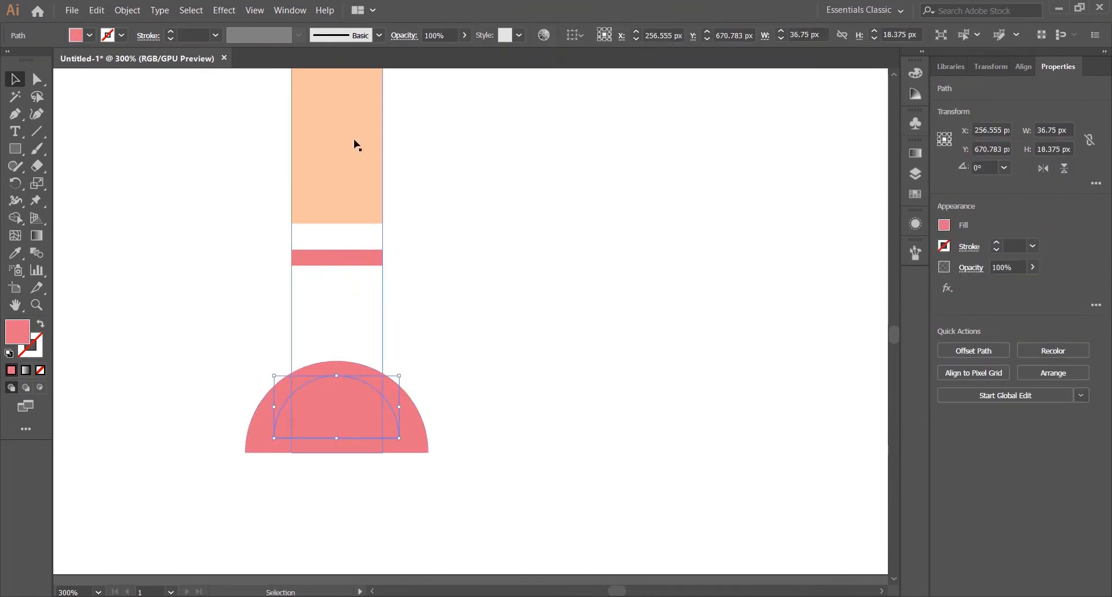
{"action": "left_click", "coordinate": [915, 72]}
{"action": "left_click", "coordinate": [915, 94]}
{"action": "key", "text": "shift+x"}
{"action": "left_click", "coordinate": [997, 243]}
{"action": "left_click", "coordinate": [997, 243]}
{"action": "left_click", "coordinate": [997, 243]}
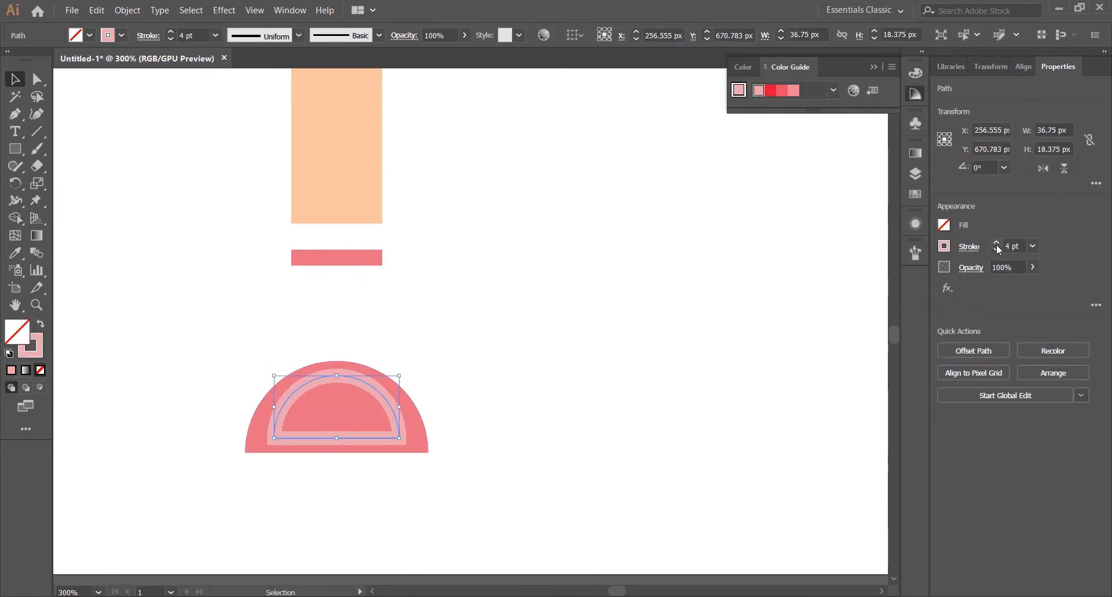
Step: Delete the lower-left anchor of the pale pink outline to leave an arc highlight, and give the stroke round caps
{"action": "left_click", "coordinate": [36, 79]}
{"action": "left_click", "coordinate": [274, 438]}
{"action": "key", "text": "Delete"}
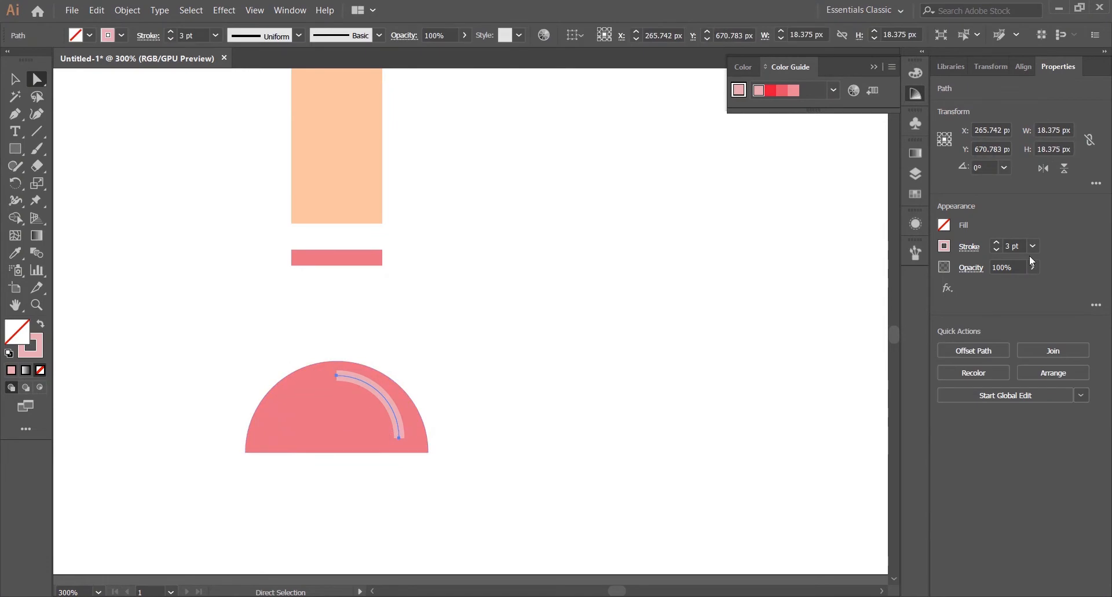
{"action": "left_click", "coordinate": [969, 246]}
{"action": "left_click", "coordinate": [887, 285]}
{"action": "left_click", "coordinate": [649, 271]}
{"action": "scroll", "coordinate": [648, 270], "scroll_direction": "down", "scroll_amount": 3}
{"action": "left_click_drag", "start_coordinate": [648, 270], "coordinate": [431, 391]}
{"action": "scroll", "coordinate": [338, 405], "scroll_direction": "up", "scroll_amount": 3}
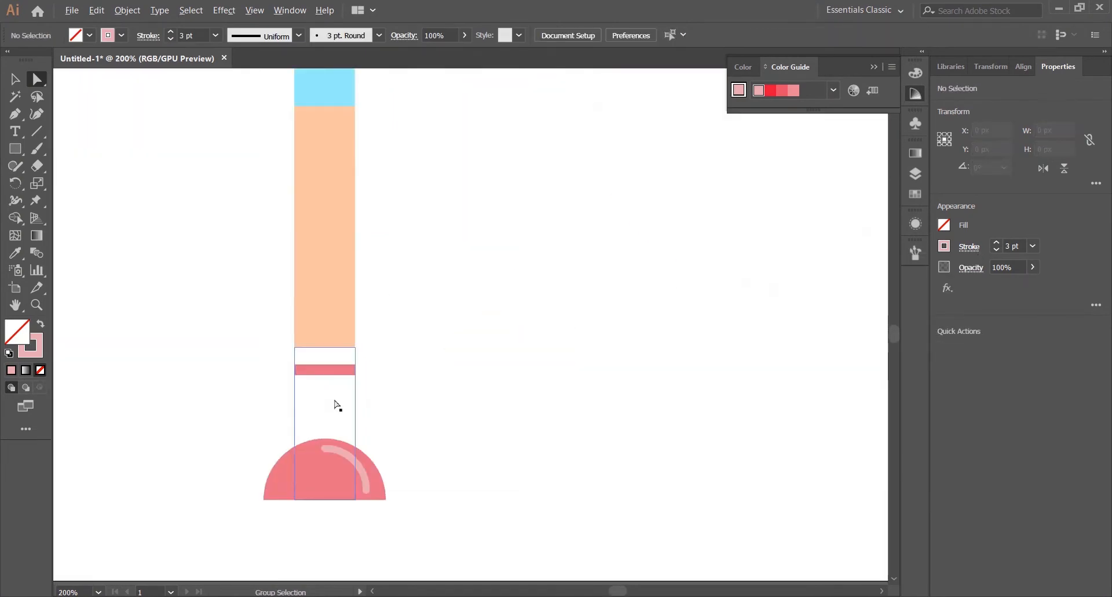
{"action": "scroll", "coordinate": [363, 367], "scroll_direction": "down", "scroll_amount": 3}
{"action": "mouse_move", "coordinate": [401, 254]}
{"action": "left_mouse_down"}
{"action": "mouse_move", "coordinate": [422, 200]}
{"action": "mouse_move", "coordinate": [425, 271]}
{"action": "left_mouse_up"}
{"action": "key", "text": "v"}
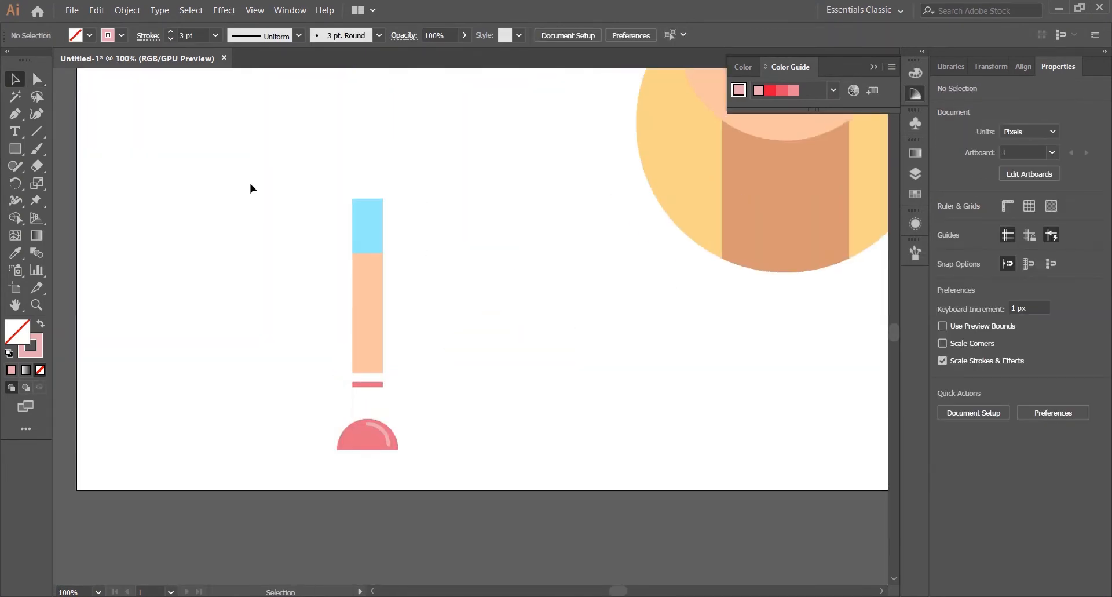
Step: Draw a pale pink rectangle about 60 × 5 px directly beneath the shoe as its sole
{"action": "scroll", "coordinate": [370, 473], "scroll_direction": "up", "scroll_amount": 3}
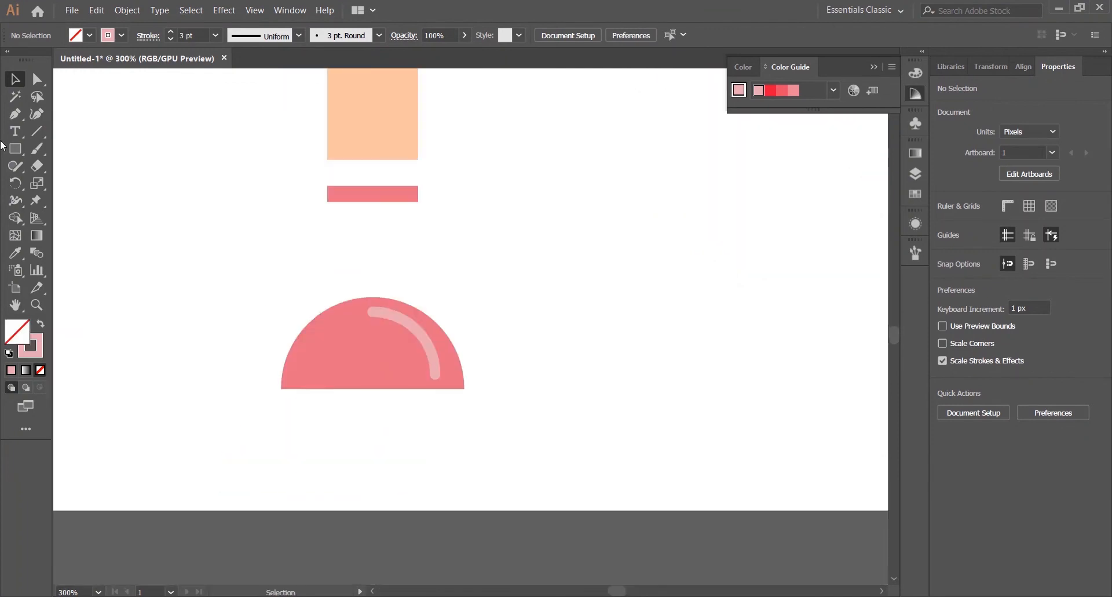
{"action": "left_click", "coordinate": [15, 151]}
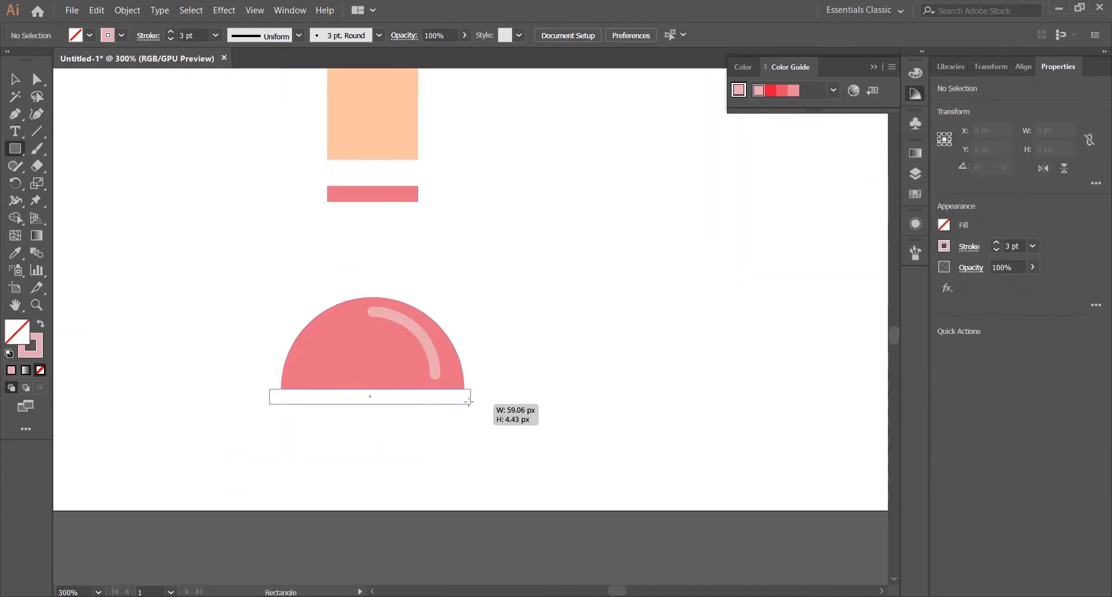
{"action": "left_click_drag", "start_coordinate": [472, 404], "coordinate": [472, 404]}
{"action": "key", "text": "shift+x"}
{"action": "key", "text": "v"}
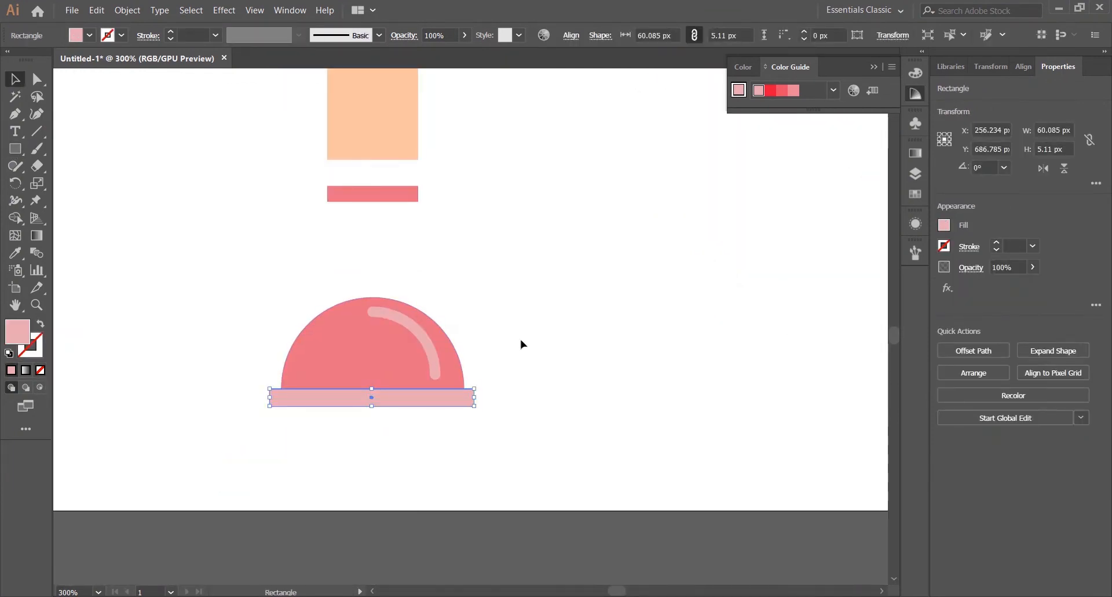
Step: Widen the sole to about 61 px and round its corners to about a 2.2 px radius
{"action": "left_click", "coordinate": [521, 343]}
{"action": "left_click", "coordinate": [398, 405]}
{"action": "scroll", "coordinate": [464, 400], "scroll_direction": "up", "scroll_amount": 2}
{"action": "left_click", "coordinate": [508, 321]}
{"action": "scroll", "coordinate": [446, 377], "scroll_direction": "down", "scroll_amount": 1}
{"action": "left_click", "coordinate": [405, 389]}
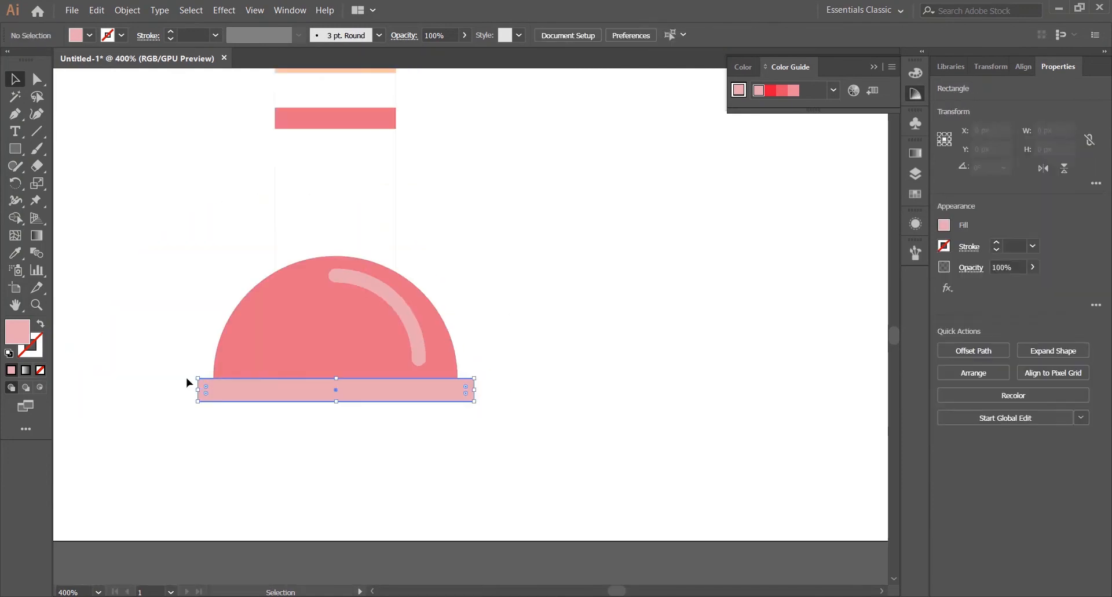
{"action": "left_click_drag", "start_coordinate": [206, 384], "coordinate": [209, 387]}
{"action": "left_click", "coordinate": [488, 197]}
{"action": "scroll", "coordinate": [488, 193], "scroll_direction": "down", "scroll_amount": 2}
{"action": "left_click_drag", "start_coordinate": [519, 156], "coordinate": [513, 318]}
{"action": "scroll", "coordinate": [518, 313], "scroll_direction": "down", "scroll_amount": 3}
{"action": "scroll", "coordinate": [539, 321], "scroll_direction": "up", "scroll_amount": 3}
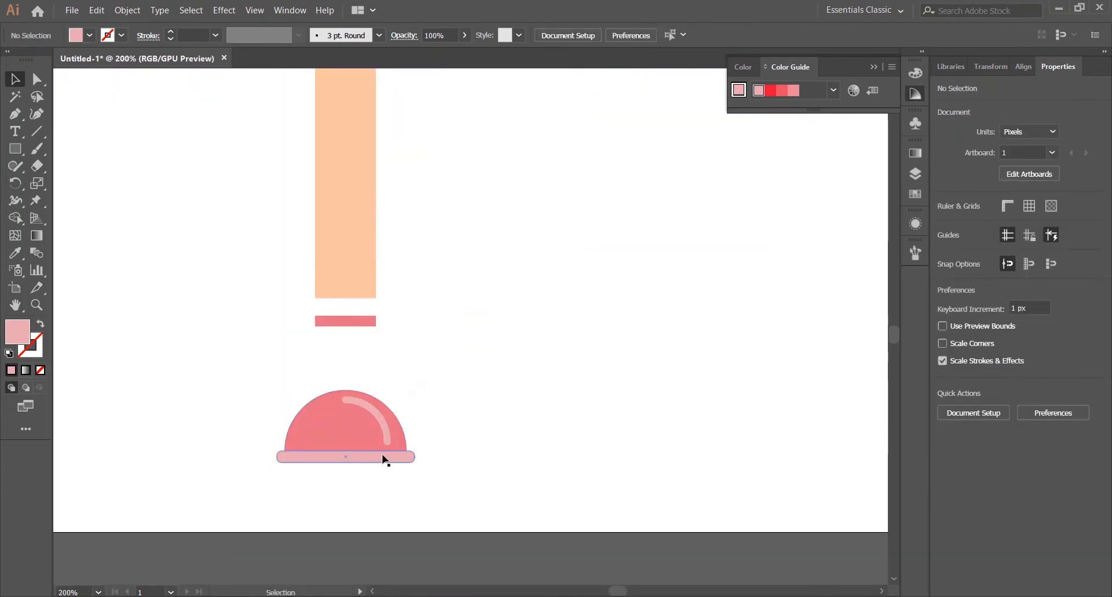
Step: Fill the shoe's sole with light orange
{"action": "left_click", "coordinate": [383, 456]}
{"action": "left_click", "coordinate": [352, 485]}
{"action": "left_click", "coordinate": [364, 457]}
{"action": "left_click", "coordinate": [944, 226]}
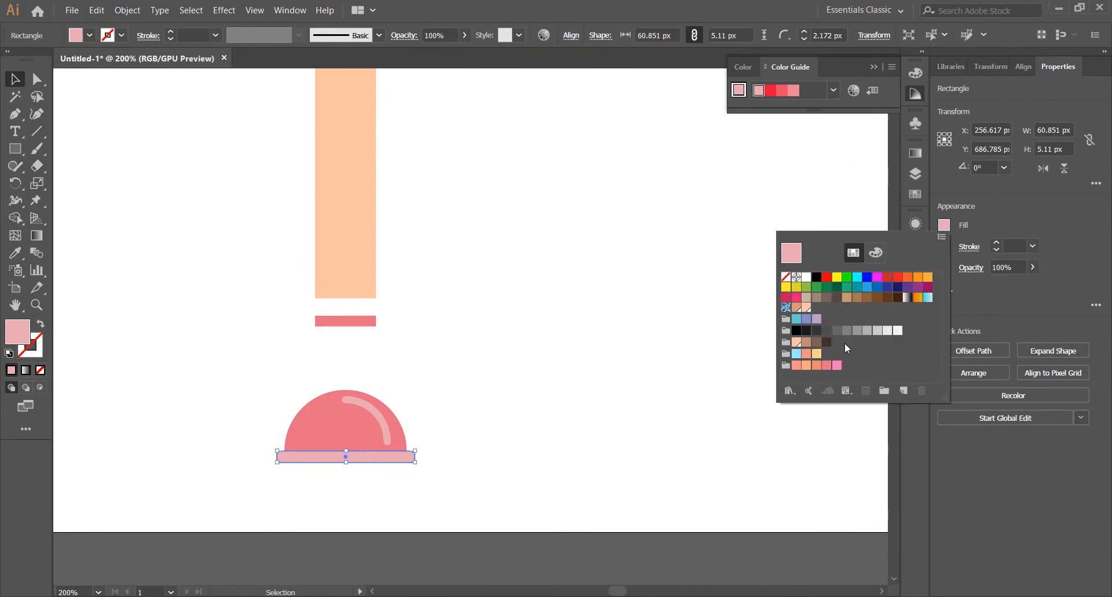
{"action": "left_click", "coordinate": [689, 345]}
{"action": "scroll", "coordinate": [635, 315], "scroll_direction": "down", "scroll_amount": 4}
{"action": "left_click_drag", "start_coordinate": [604, 224], "coordinate": [514, 264]}
{"action": "scroll", "coordinate": [506, 331], "scroll_direction": "up", "scroll_amount": 2}
{"action": "scroll", "coordinate": [506, 331], "scroll_direction": "down", "scroll_amount": 2}
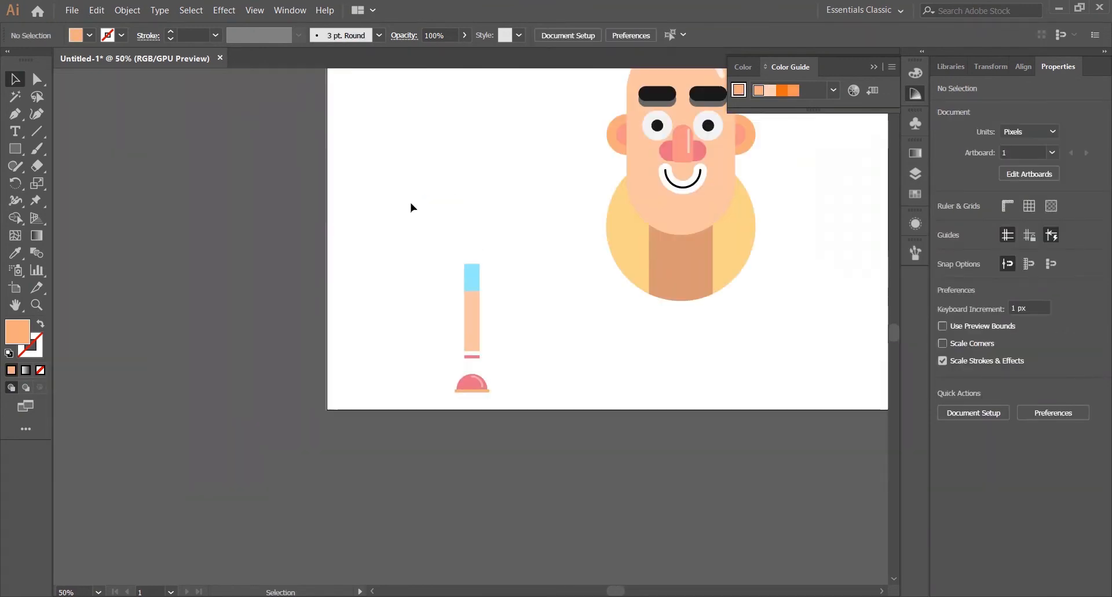
Step: Group the leg with its shoe and duplicate the group beside it to make a pair of legs
{"action": "left_click_drag", "start_coordinate": [411, 204], "coordinate": [538, 400]}
{"action": "key", "text": "ctrl+g"}
{"action": "left_click_drag", "start_coordinate": [472, 334], "coordinate": [508, 341]}
{"action": "left_click", "coordinate": [581, 308]}
{"action": "scroll", "coordinate": [522, 307], "scroll_direction": "up", "scroll_amount": 1}
Step: Move both legs beneath the body, centred on it, and send them to the back
{"action": "left_click_drag", "start_coordinate": [328, 258], "coordinate": [589, 400]}
{"action": "left_click_drag", "start_coordinate": [510, 354], "coordinate": [764, 357]}
{"action": "right_click", "coordinate": [764, 332]}
{"action": "mouse_move", "coordinate": [797, 457]}
{"action": "left_click", "coordinate": [869, 509]}
{"action": "scroll", "coordinate": [668, 373], "scroll_direction": "right", "scroll_amount": 3}
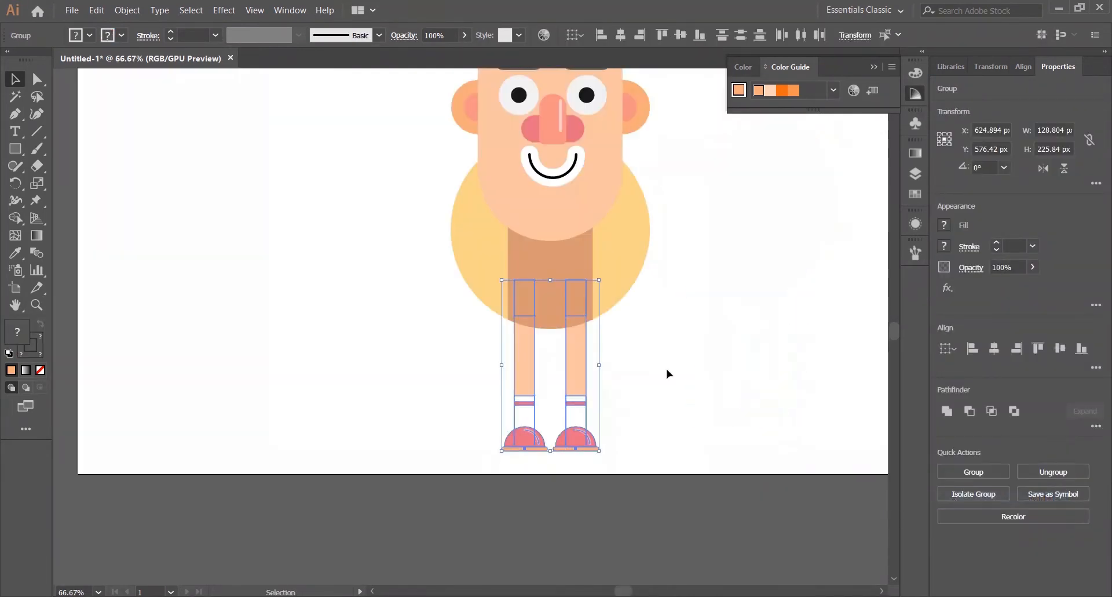
{"action": "left_click", "coordinate": [668, 374]}
{"action": "scroll", "coordinate": [640, 296], "scroll_direction": "right", "scroll_amount": 3}
Step: Move the pair of legs down to Y 617 px so the blue shorts show below the body
{"action": "left_click", "coordinate": [492, 360]}
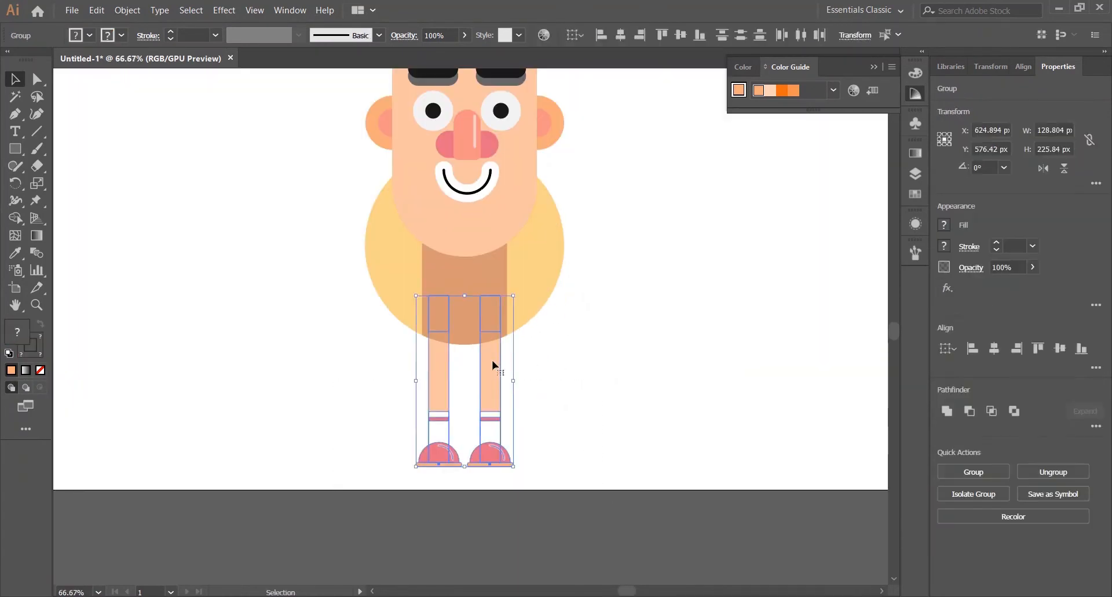
{"action": "left_click_drag", "start_coordinate": [465, 307], "coordinate": [464, 311]}
{"action": "left_click", "coordinate": [556, 355]}
{"action": "left_click_drag", "start_coordinate": [492, 395], "coordinate": [493, 418]}
{"action": "left_click", "coordinate": [572, 359]}
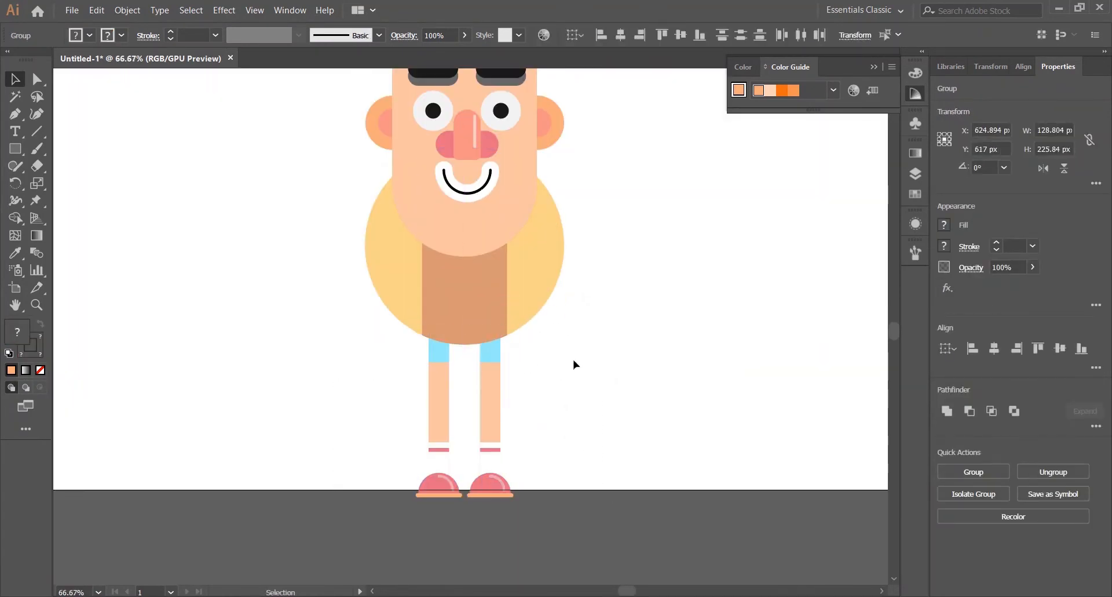
Step: Select the whole character and move it up so that the shoes fit inside the artboard
{"action": "key", "text": "ctrl+minus"}
{"action": "left_click_drag", "start_coordinate": [649, 274], "coordinate": [574, 377]}
{"action": "left_click_drag", "start_coordinate": [572, 153], "coordinate": [238, 582]}
{"action": "left_click_drag", "start_coordinate": [446, 343], "coordinate": [446, 318]}
{"action": "left_click", "coordinate": [589, 253]}
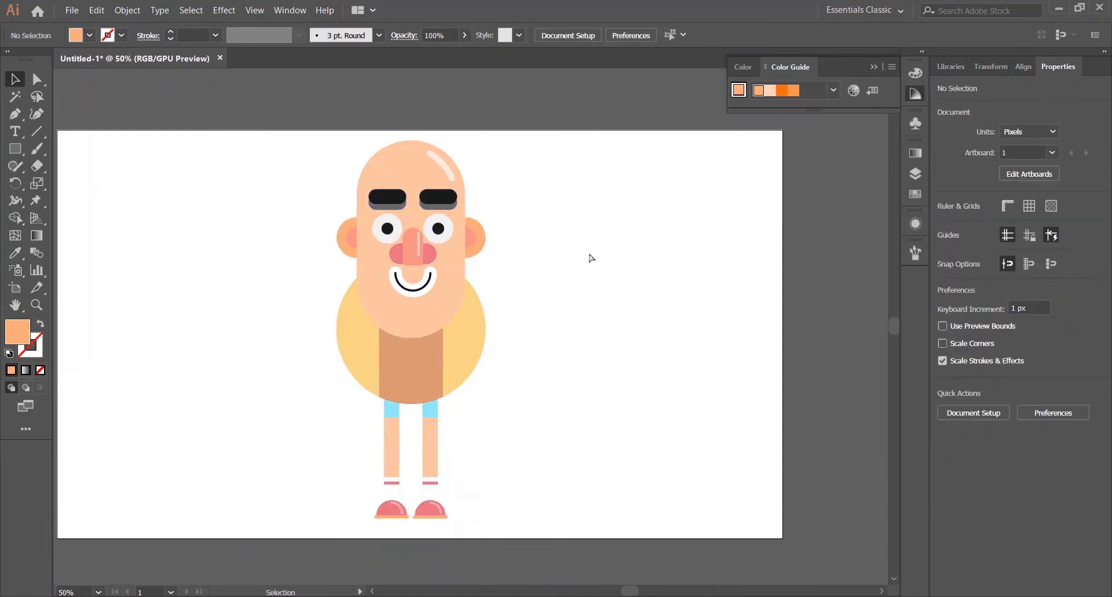
{"action": "key", "text": "ctrl+0"}
{"action": "left_click", "coordinate": [440, 458]}
{"action": "left_click_drag", "start_coordinate": [419, 390], "coordinate": [349, 307]}
{"action": "left_click", "coordinate": [349, 313]}
{"action": "left_click", "coordinate": [481, 453]}
{"action": "key", "text": "ctrl+z"}
{"action": "left_click", "coordinate": [573, 394]}
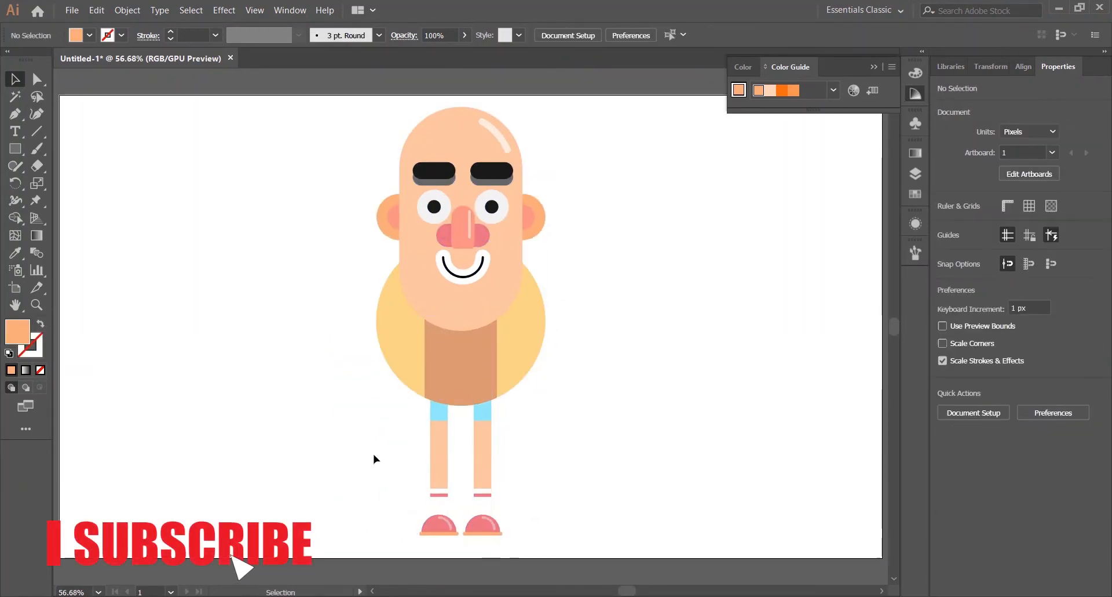
Step: Delete the right leg, then enlarge the remaining leg to about 103 px wide beside the character
{"action": "left_click", "coordinate": [487, 466]}
{"action": "key", "text": "Delete"}
{"action": "left_click", "coordinate": [440, 449]}
{"action": "left_click_drag", "start_coordinate": [417, 387], "coordinate": [266, 287]}
{"action": "left_click_drag", "start_coordinate": [426, 333], "coordinate": [331, 338]}
{"action": "left_click", "coordinate": [331, 334]}
{"action": "left_click", "coordinate": [281, 323]}
Step: Shorten the enlarged leg to about 281 px tall by lowering the points of its blue shorts section
{"action": "key", "text": "a"}
{"action": "left_click_drag", "start_coordinate": [327, 265], "coordinate": [253, 366]}
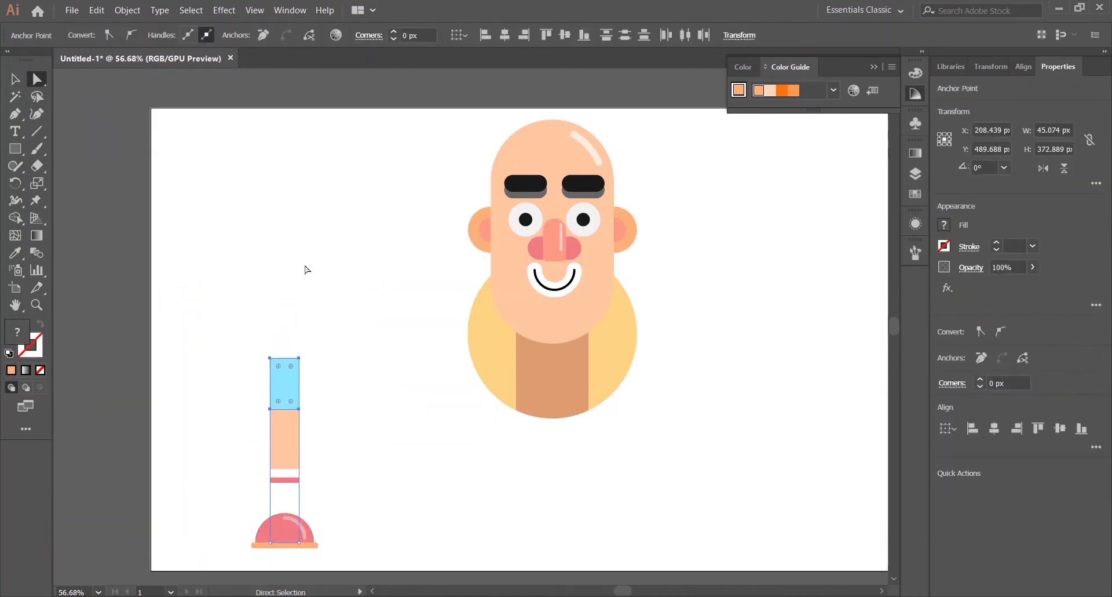
{"action": "left_click", "coordinate": [298, 439], "text": "alt"}
{"action": "left_click", "coordinate": [15, 79]}
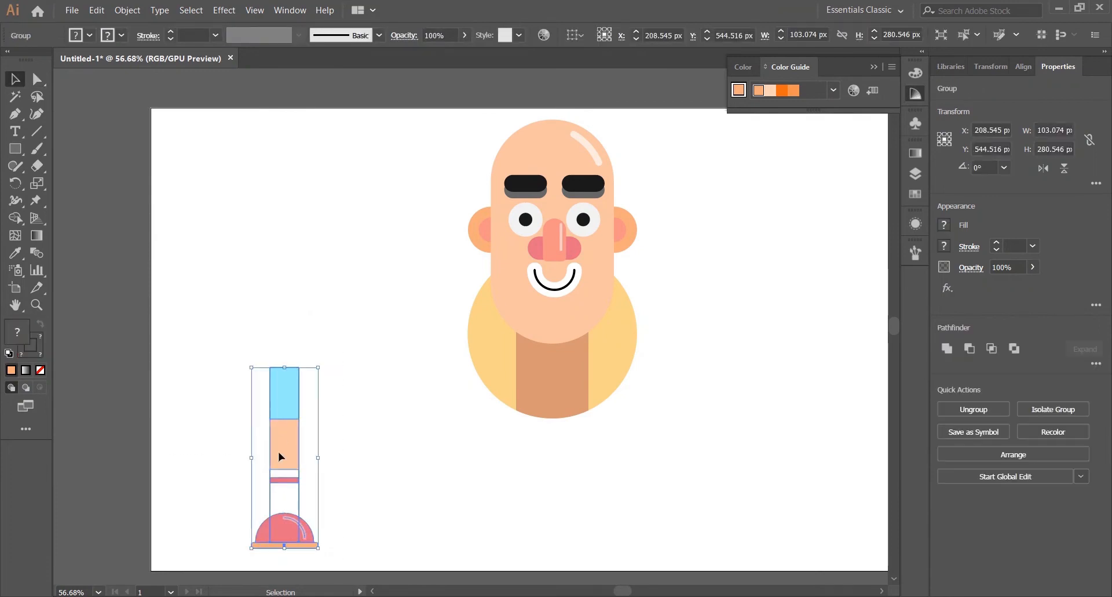
Step: Place the enlarged leg under the body and duplicate it alongside to form a slightly lowered pair of legs
{"action": "left_click_drag", "start_coordinate": [284, 455], "coordinate": [519, 480]}
{"action": "left_click_drag", "start_coordinate": [520, 471], "coordinate": [590, 472]}
{"action": "left_click_drag", "start_coordinate": [478, 455], "coordinate": [652, 474]}
{"action": "key", "text": "Down"}
{"action": "key", "text": "Down"}
{"action": "key", "text": "Down"}
{"action": "key", "text": "Down"}
{"action": "key", "text": "Down"}
{"action": "key", "text": "Down"}
{"action": "key", "text": "Down"}
Step: Move both legs so they are centred beneath the body with the shoes inside the artboard
{"action": "left_click_drag", "start_coordinate": [695, 404], "coordinate": [566, 391]}
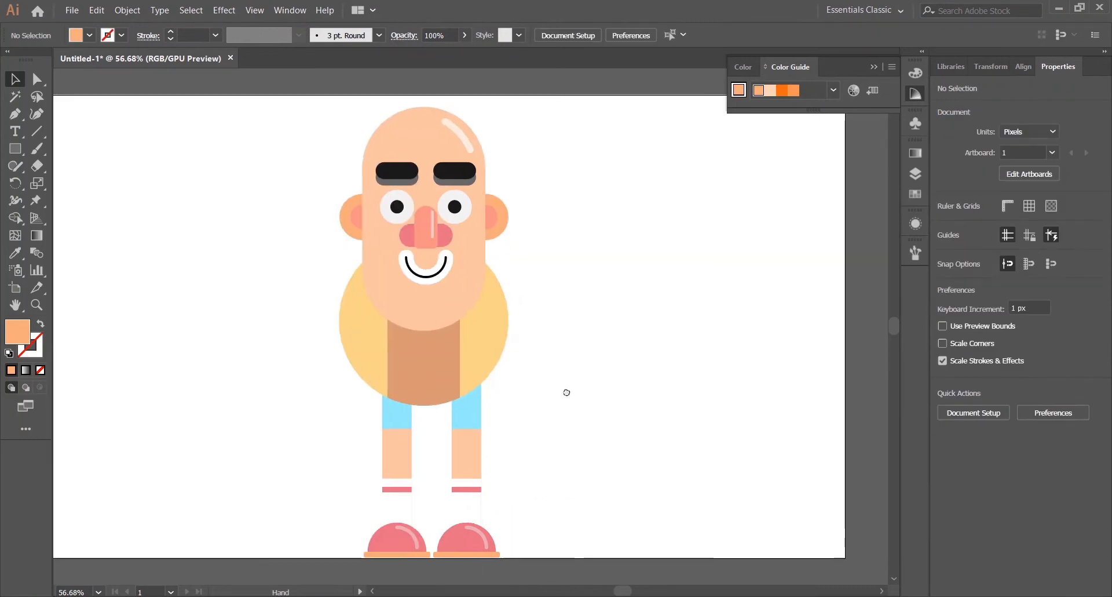
{"action": "left_click", "coordinate": [480, 466]}
{"action": "left_click", "coordinate": [359, 465]}
{"action": "left_click_drag", "start_coordinate": [474, 486], "coordinate": [462, 488]}
{"action": "left_click", "coordinate": [281, 476]}
{"action": "left_click", "coordinate": [544, 446]}
{"action": "key", "text": "ctrl+0"}
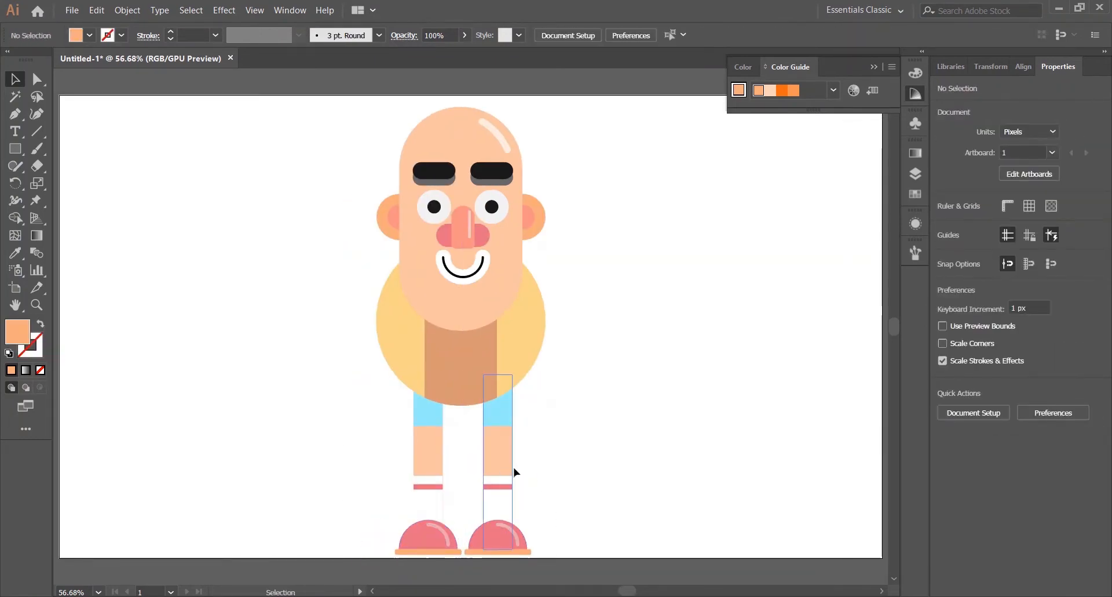
Step: Duplicate the body group to the left of the character and delete the tan stripe from the copy, keeping the yellow circle
{"action": "scroll", "coordinate": [453, 415], "scroll_direction": "up", "scroll_amount": 2}
{"action": "scroll", "coordinate": [611, 353], "scroll_direction": "down", "scroll_amount": 2}
{"action": "left_click_drag", "start_coordinate": [638, 260], "coordinate": [630, 260]}
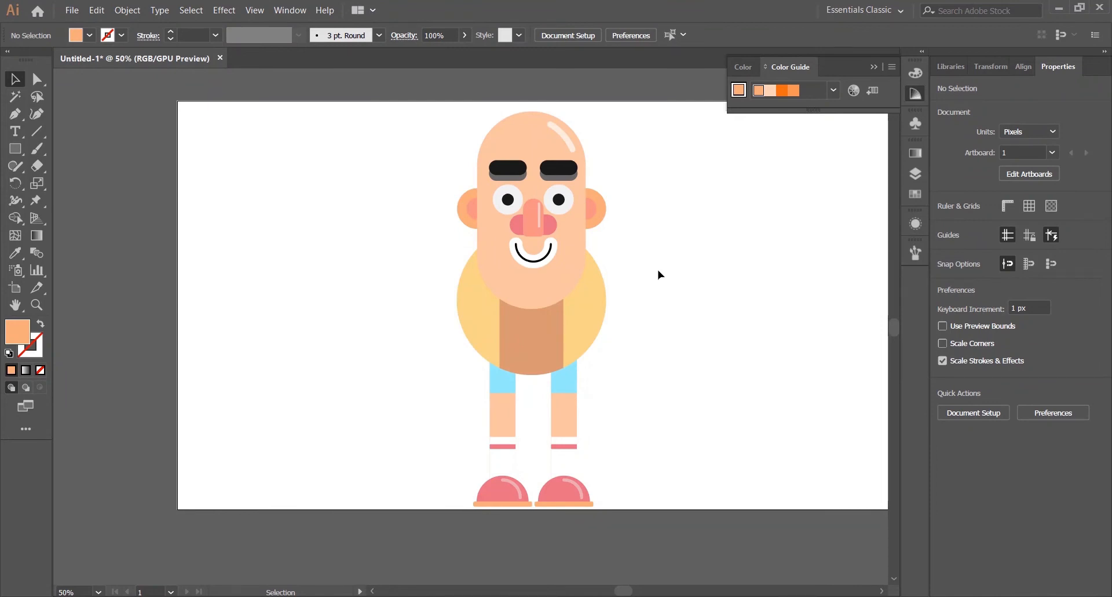
{"action": "left_click", "coordinate": [8, 146]}
{"action": "left_click", "coordinate": [467, 308]}
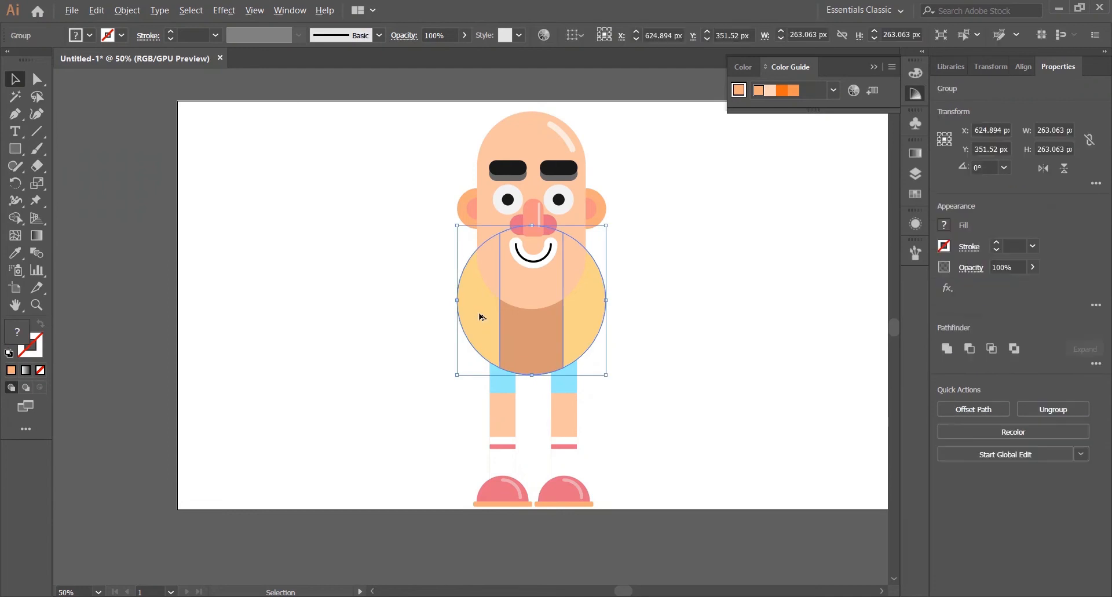
{"action": "left_click_drag", "start_coordinate": [479, 313], "coordinate": [256, 313]}
{"action": "double_click", "coordinate": [305, 274]}
{"action": "left_click", "coordinate": [315, 284]}
{"action": "key", "text": "Delete"}
{"action": "key", "text": "Escape"}
{"action": "left_click", "coordinate": [274, 262]}
{"action": "left_click", "coordinate": [266, 158]}
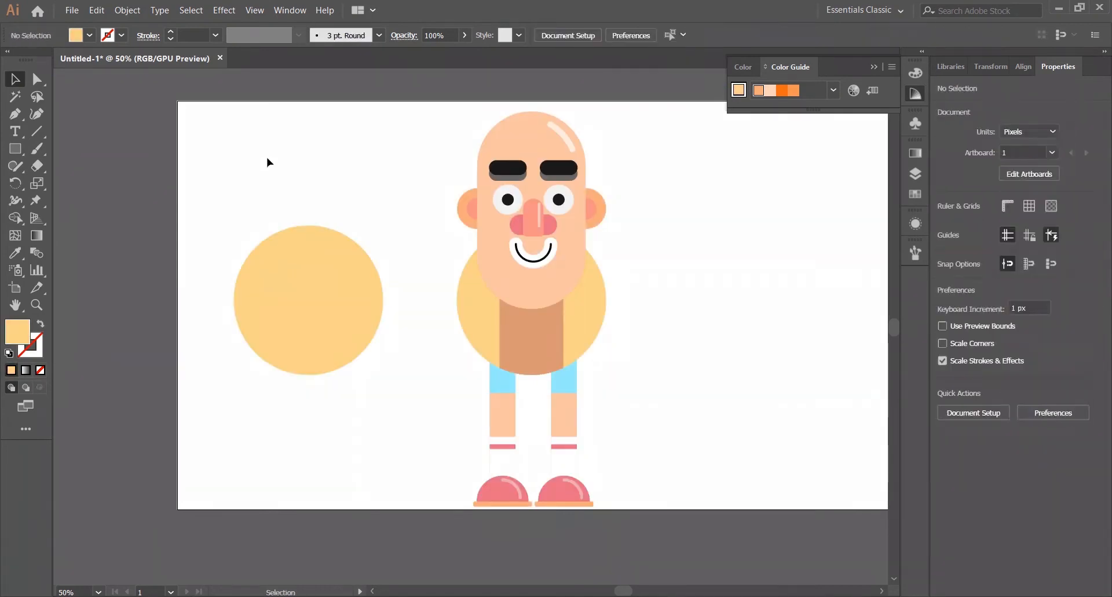
Step: Enlarge the copied yellow circle to about 344 px in diameter
{"action": "left_click", "coordinate": [332, 326]}
{"action": "left_click_drag", "start_coordinate": [233, 224], "coordinate": [404, 413]}
{"action": "key", "text": "ctrl+shift+a"}
{"action": "left_click", "coordinate": [289, 275]}
{"action": "key", "text": "ctrl+shift+a"}
Step: Draw a rectangle across the circle's lower part and subtract it with Minus Front, leaving a dome about 200 px tall
{"action": "key", "text": "m"}
{"action": "left_click_drag", "start_coordinate": [309, 203], "coordinate": [305, 331]}
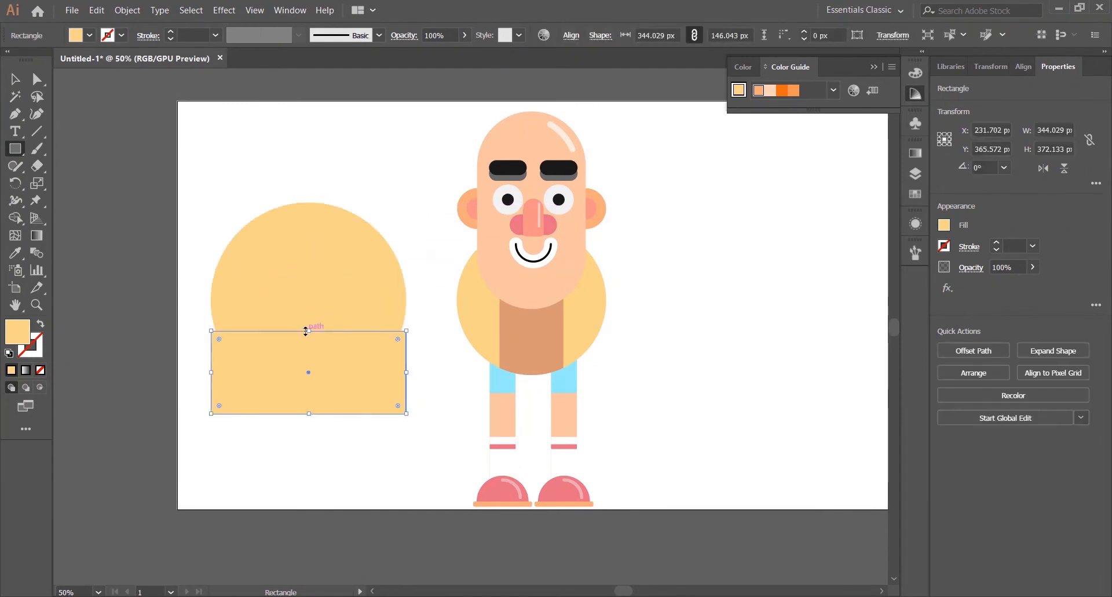
{"action": "left_click_drag", "start_coordinate": [238, 147], "coordinate": [336, 359]}
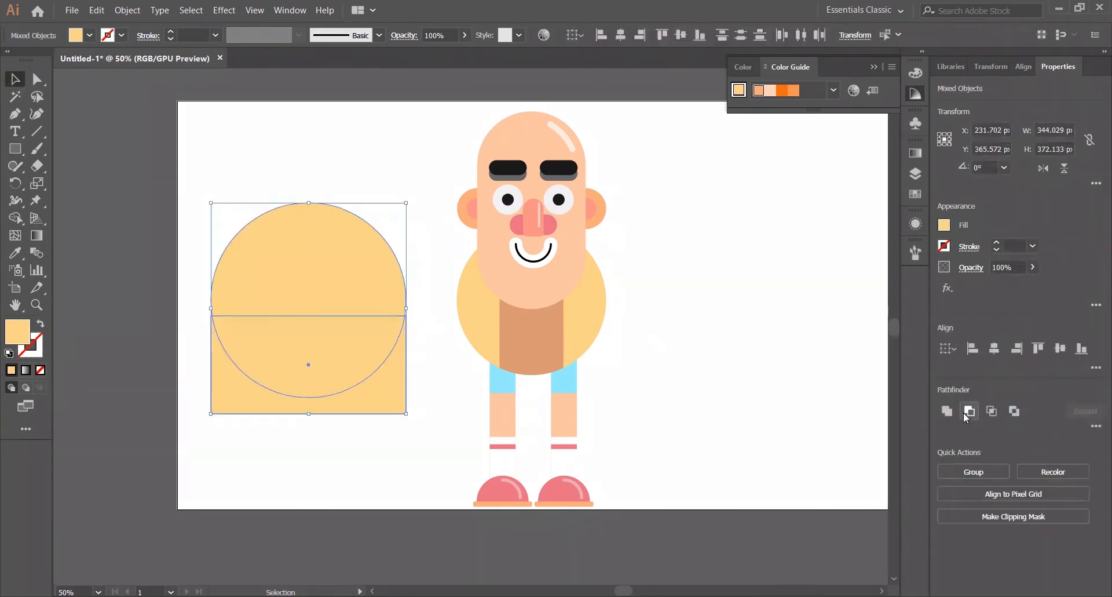
{"action": "left_click", "coordinate": [966, 412]}
{"action": "left_click", "coordinate": [432, 278]}
{"action": "left_click_drag", "start_coordinate": [338, 262], "coordinate": [330, 314]}
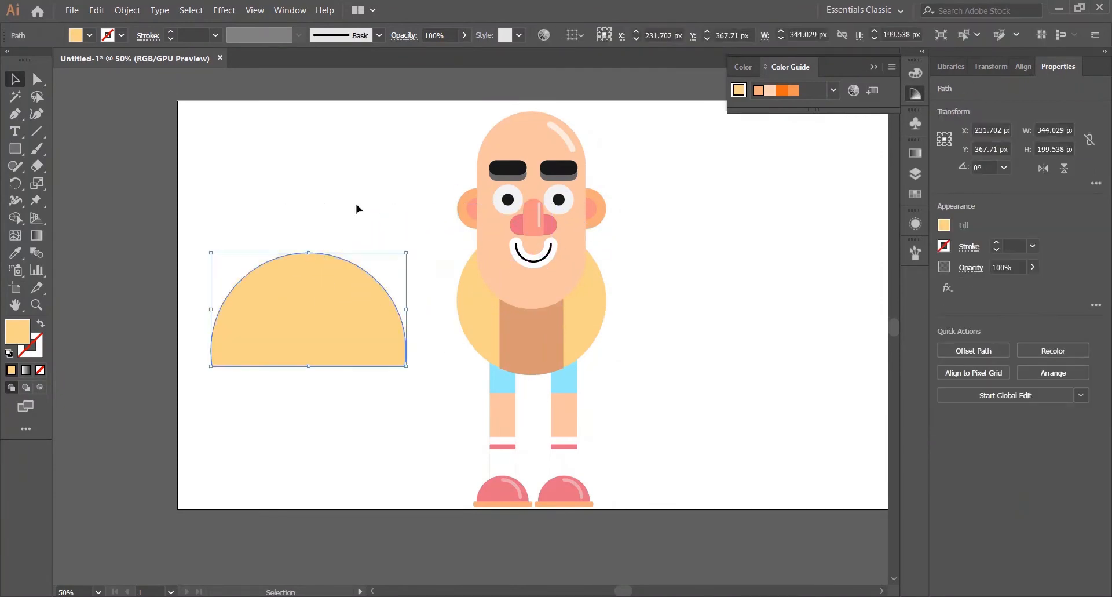
{"action": "left_click", "coordinate": [356, 205]}
Step: Fill the dome with a darker yellow shade from the Color Guide
{"action": "left_click", "coordinate": [370, 313]}
{"action": "left_click", "coordinate": [916, 196]}
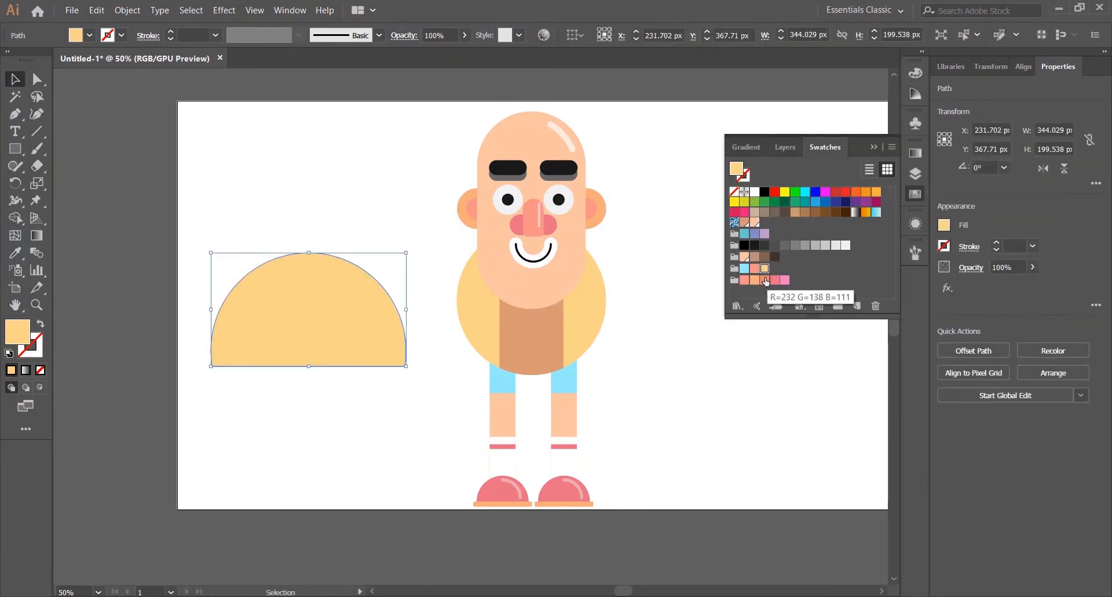
{"action": "left_click", "coordinate": [914, 92]}
{"action": "left_click", "coordinate": [831, 91]}
{"action": "left_click", "coordinate": [769, 91]}
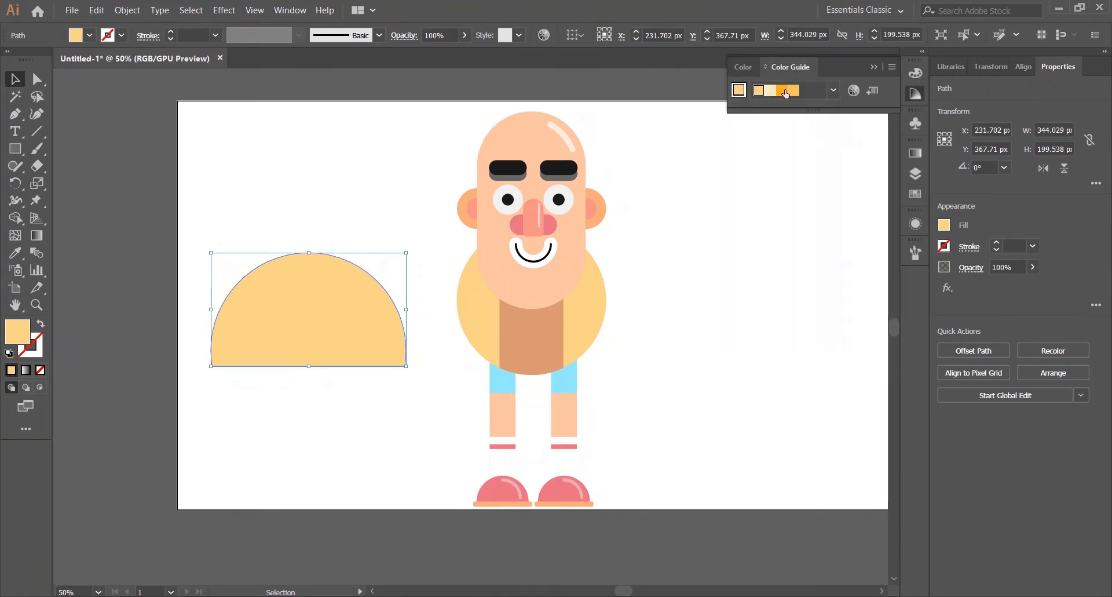
{"action": "left_click", "coordinate": [785, 90]}
{"action": "left_click", "coordinate": [792, 90]}
Step: Move the dome behind the body as shoulders and sleeves, send it to the back, and centre it horizontally with the body
{"action": "left_click_drag", "start_coordinate": [279, 325], "coordinate": [504, 306]}
{"action": "right_click", "coordinate": [597, 309]}
{"action": "left_click", "coordinate": [799, 547]}
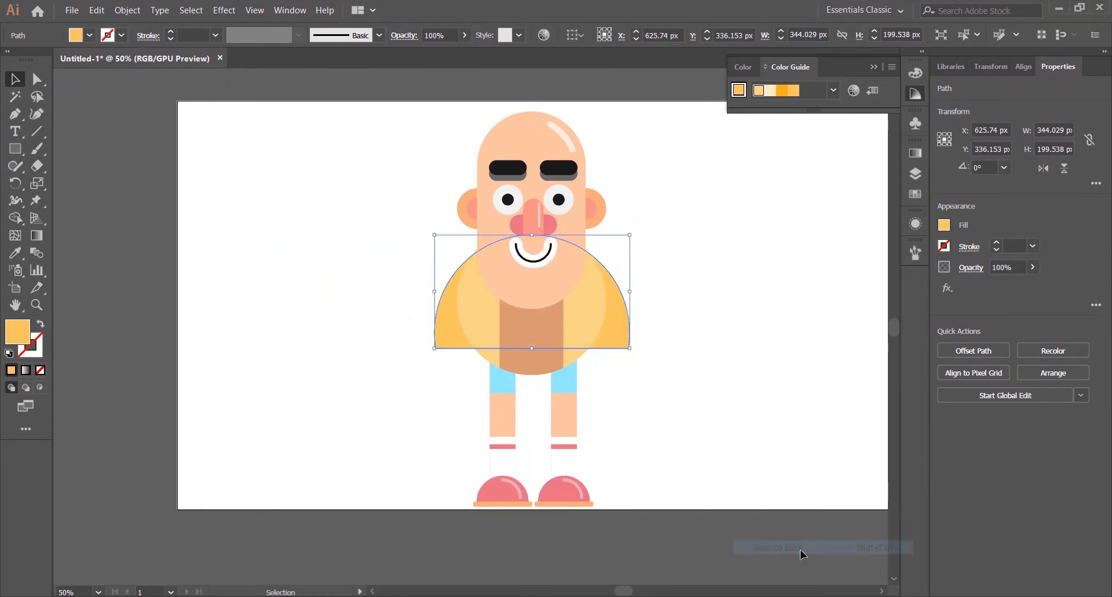
{"action": "left_click", "coordinate": [659, 312]}
{"action": "left_click", "coordinate": [619, 328]}
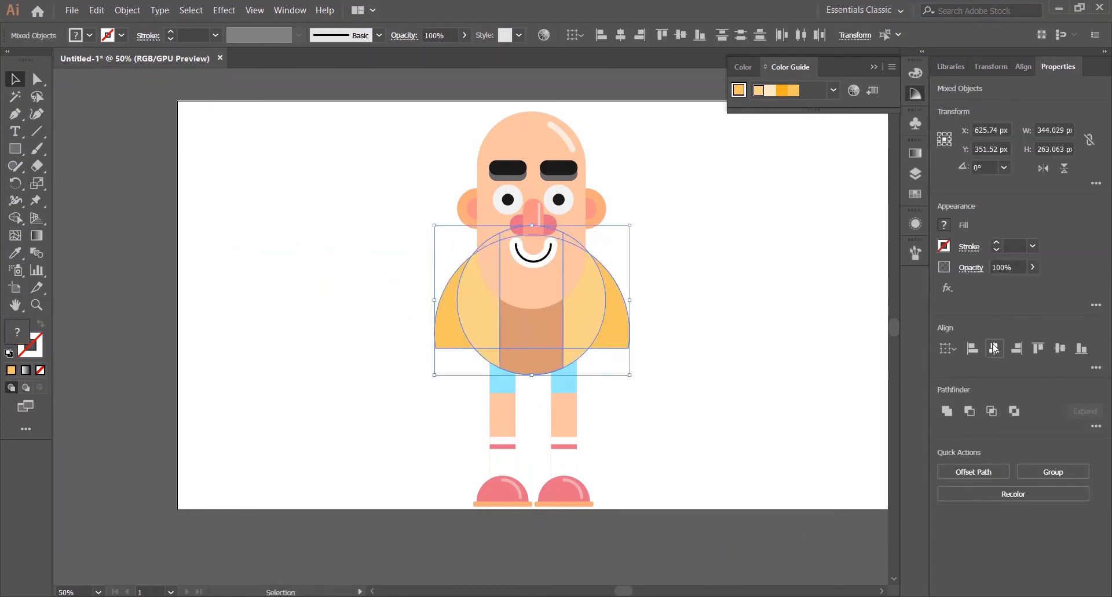
{"action": "left_click", "coordinate": [703, 330]}
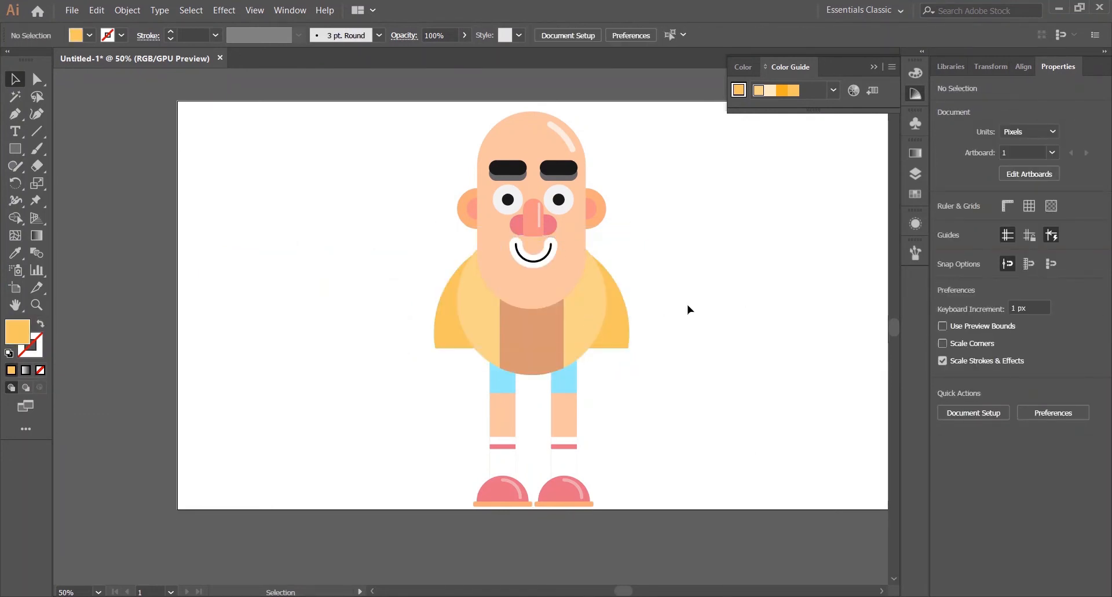
Step: Group the two legs and align them on a common horizontal centre with the body and the sleeve shape
{"action": "key", "text": "Delete"}
{"action": "left_click", "coordinate": [445, 327]}
{"action": "left_click", "coordinate": [478, 330], "text": "shift"}
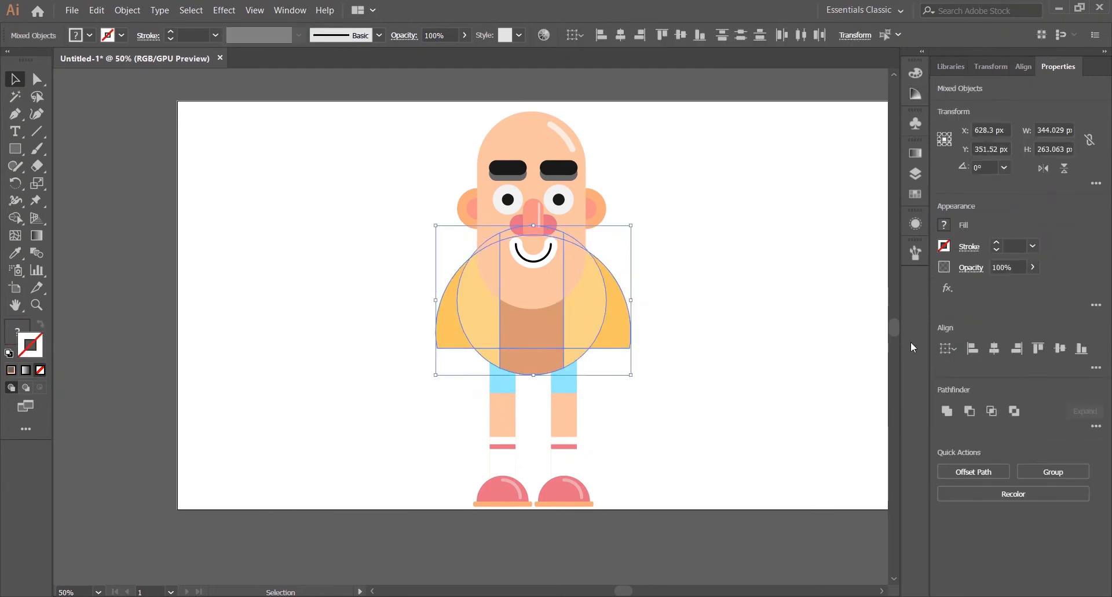
{"action": "left_click", "coordinate": [707, 279]}
{"action": "left_click", "coordinate": [573, 415], "text": "shift"}
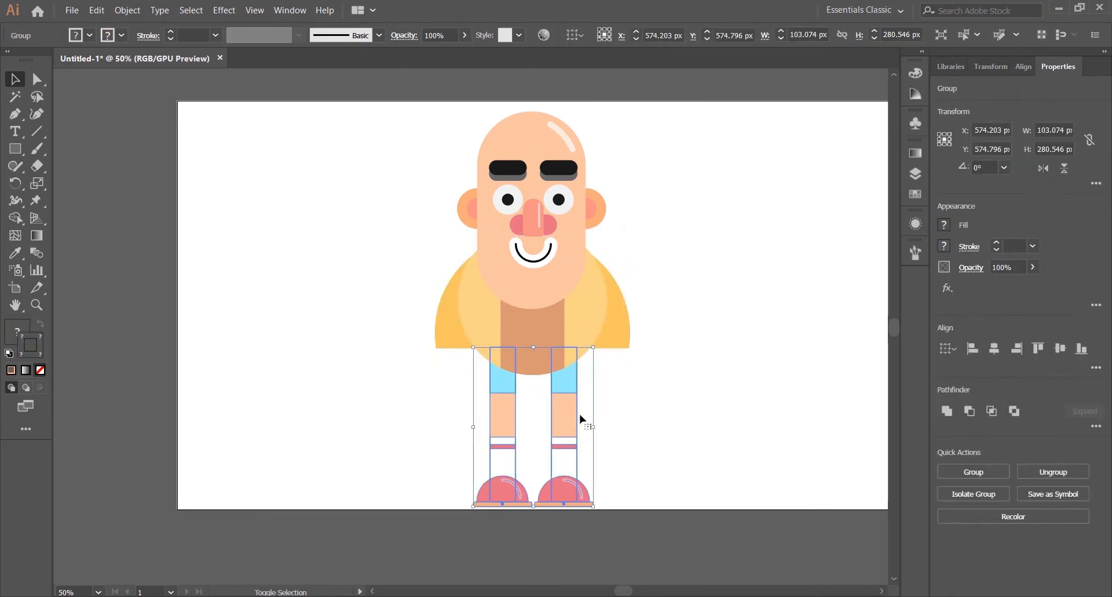
{"action": "key", "text": "ctrl+g"}
{"action": "left_click", "coordinate": [702, 387]}
{"action": "left_click_drag", "start_coordinate": [346, 315], "coordinate": [684, 448]}
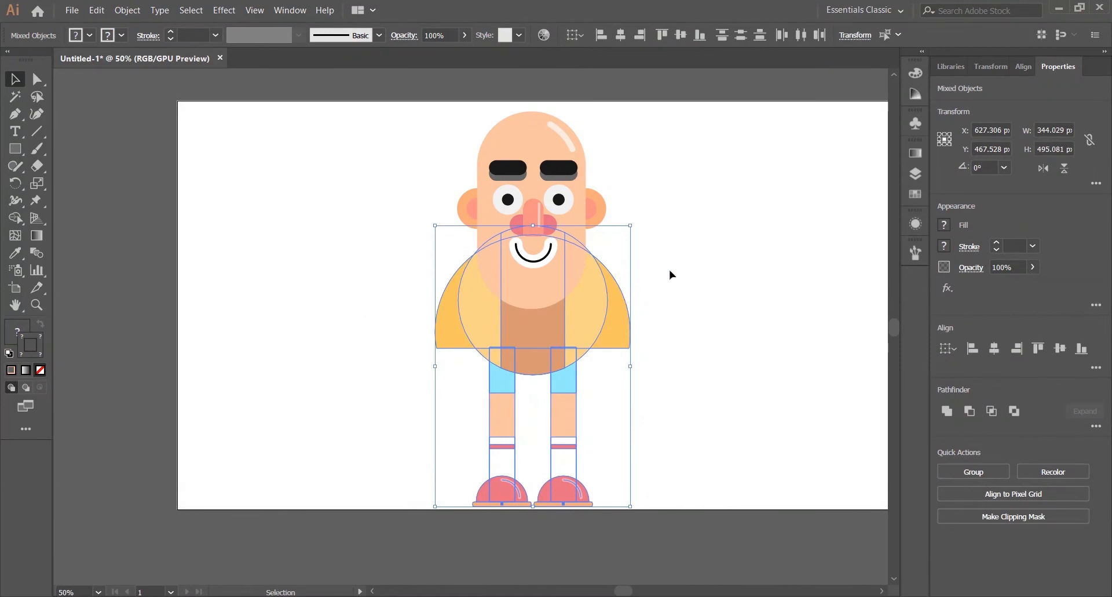
{"action": "left_click", "coordinate": [710, 291]}
{"action": "scroll", "coordinate": [715, 278], "scroll_direction": "down", "scroll_amount": 1}
{"action": "key", "text": "ctrl+0"}
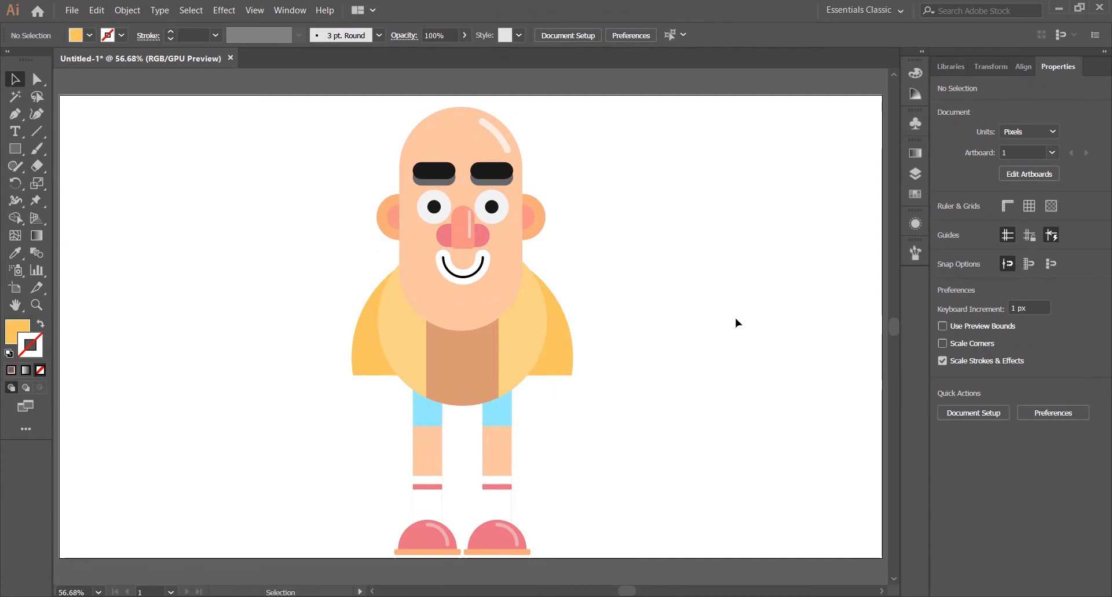
Step: Draw a fully rounded rectangle about 86 by 275 px left of the character and fill it with the body stripe's tan
{"action": "left_click", "coordinate": [11, 150]}
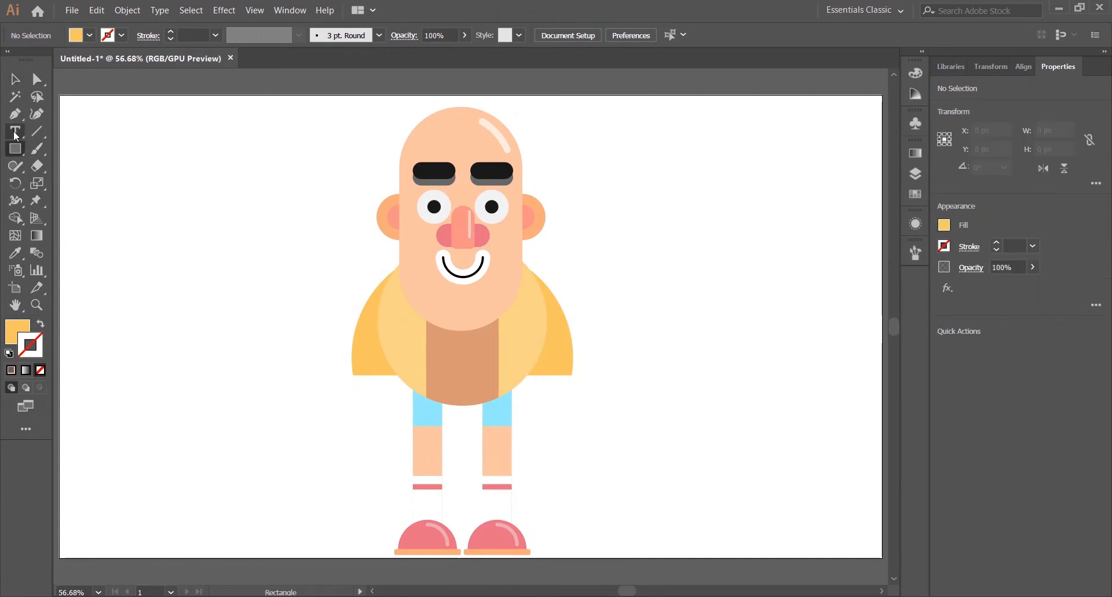
{"action": "left_click_drag", "start_coordinate": [219, 357], "coordinate": [221, 390]}
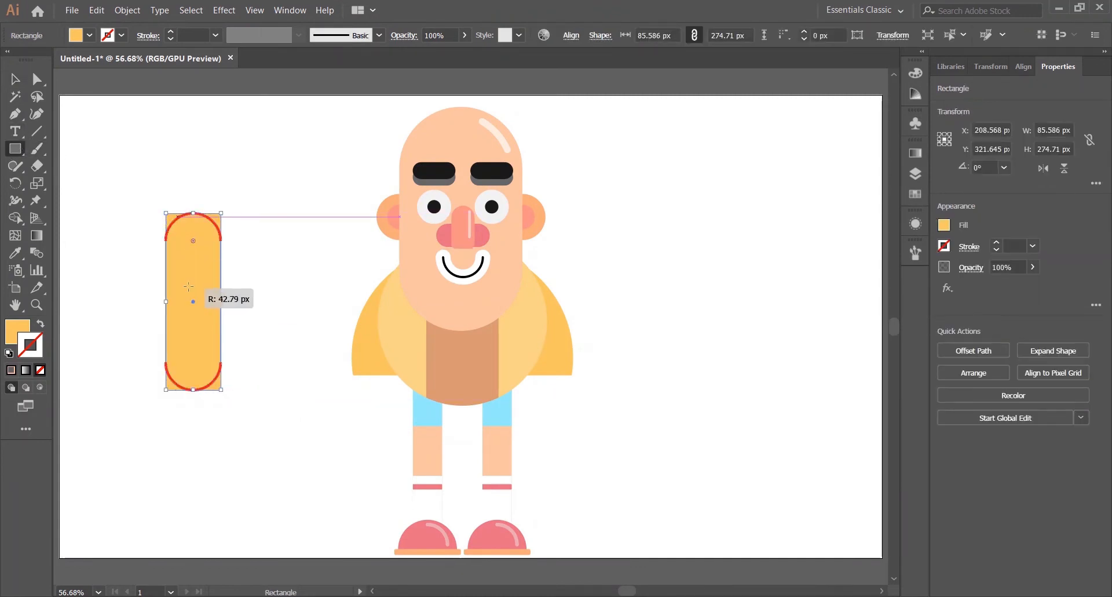
{"action": "key", "text": "i"}
{"action": "left_click", "coordinate": [459, 342]}
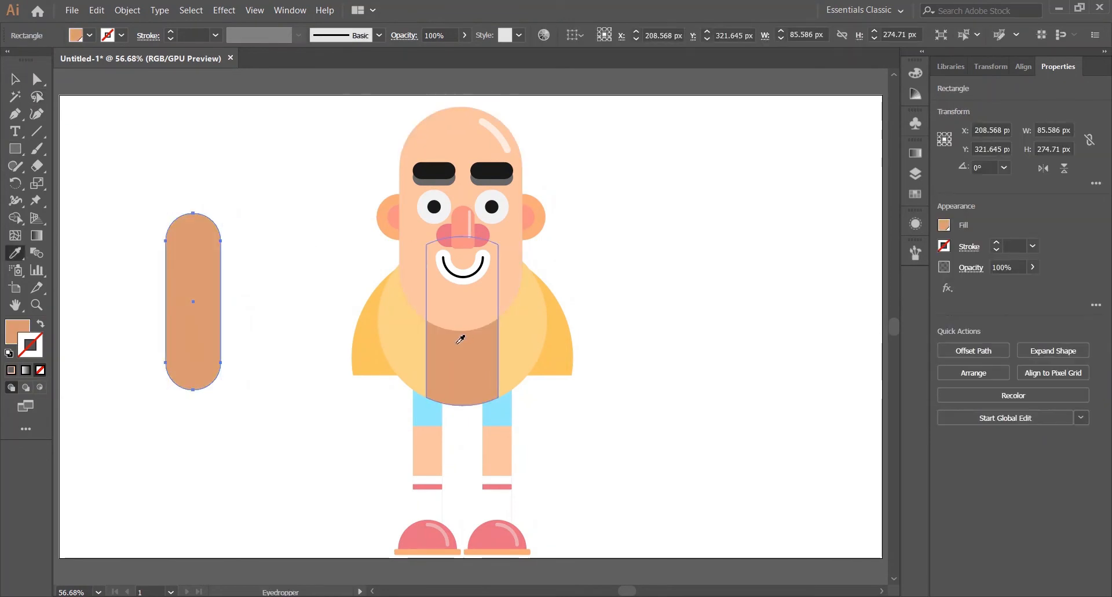
{"action": "key", "text": "ctrl+shift+a"}
{"action": "key", "text": "b"}
{"action": "key", "text": "ctrl+z"}
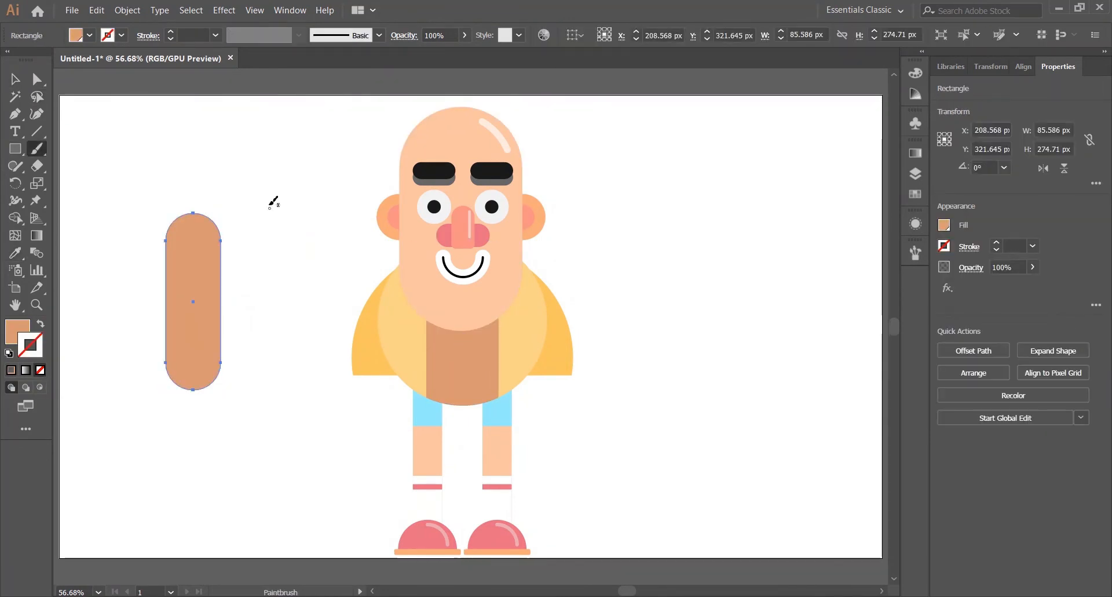
Step: Shorten the rounded arm shape to about 223 px tall
{"action": "key", "text": "v"}
{"action": "left_click", "coordinate": [257, 219]}
{"action": "left_click", "coordinate": [209, 269]}
{"action": "left_click_drag", "start_coordinate": [166, 213], "coordinate": [175, 245]}
{"action": "left_click", "coordinate": [194, 229]}
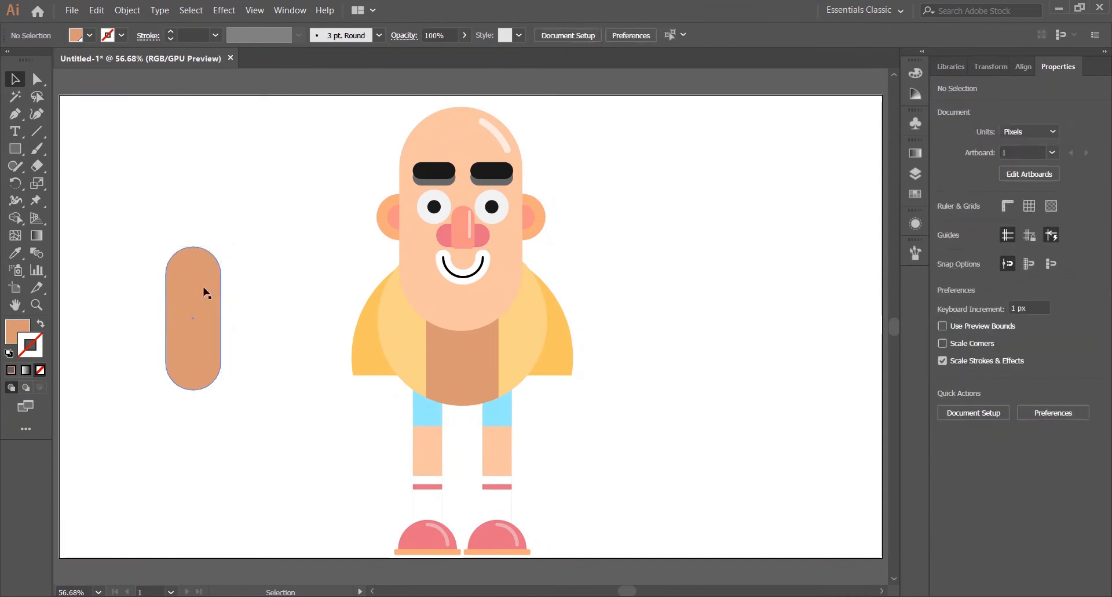
{"action": "left_click", "coordinate": [203, 290]}
{"action": "left_click", "coordinate": [199, 230]}
{"action": "key", "text": "m"}
{"action": "left_click", "coordinate": [159, 216]}
{"action": "left_click", "coordinate": [573, 341]}
{"action": "key", "text": "v"}
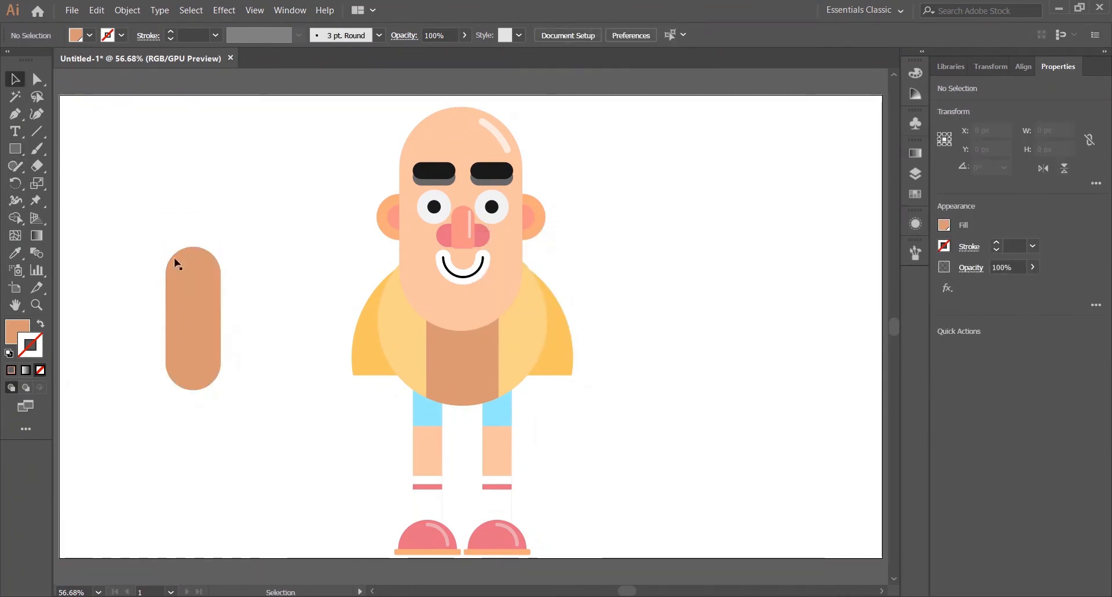
Step: Position the arm below the sleeve at the character's left edge and send it to the back
{"action": "left_click_drag", "start_coordinate": [188, 330], "coordinate": [364, 402]}
{"action": "right_click", "coordinate": [370, 404]}
{"action": "mouse_move", "coordinate": [456, 348]}
{"action": "left_click", "coordinate": [556, 382]}
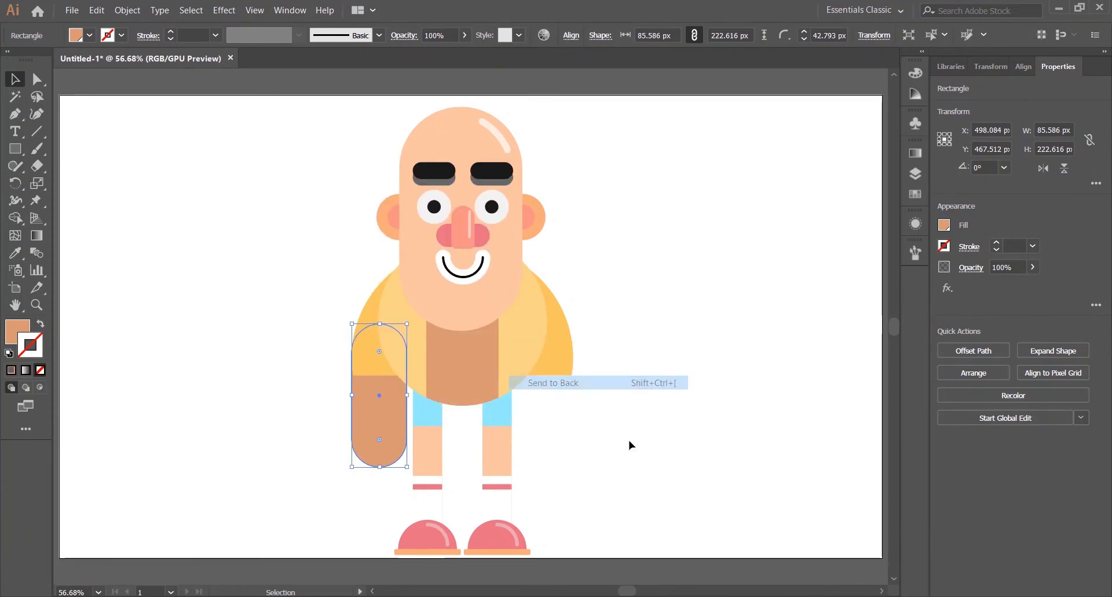
{"action": "left_click", "coordinate": [629, 442]}
{"action": "scroll", "coordinate": [385, 435], "scroll_direction": "up", "scroll_amount": 3}
{"action": "left_click_drag", "start_coordinate": [364, 414], "coordinate": [369, 411]}
{"action": "left_click", "coordinate": [245, 354]}
Step: Recolour the arm with the skin colour sampled from the face
{"action": "scroll", "coordinate": [245, 355], "scroll_direction": "down", "scroll_amount": 4}
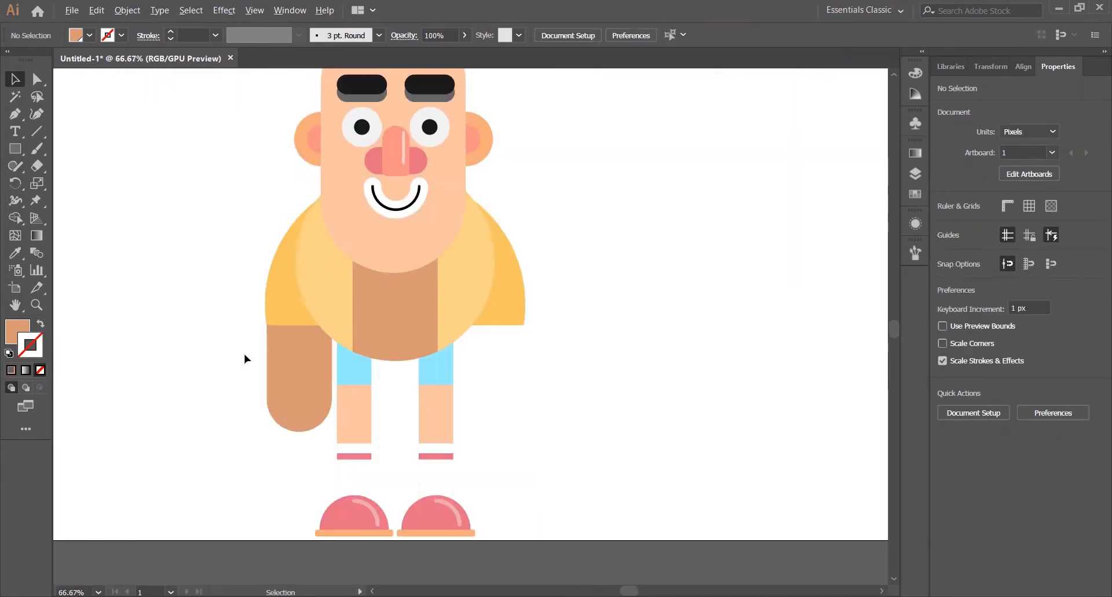
{"action": "scroll", "coordinate": [399, 348], "scroll_direction": "up", "scroll_amount": 2}
{"action": "scroll", "coordinate": [407, 373], "scroll_direction": "down", "scroll_amount": 1}
{"action": "scroll", "coordinate": [161, 358], "scroll_direction": "up", "scroll_amount": 1}
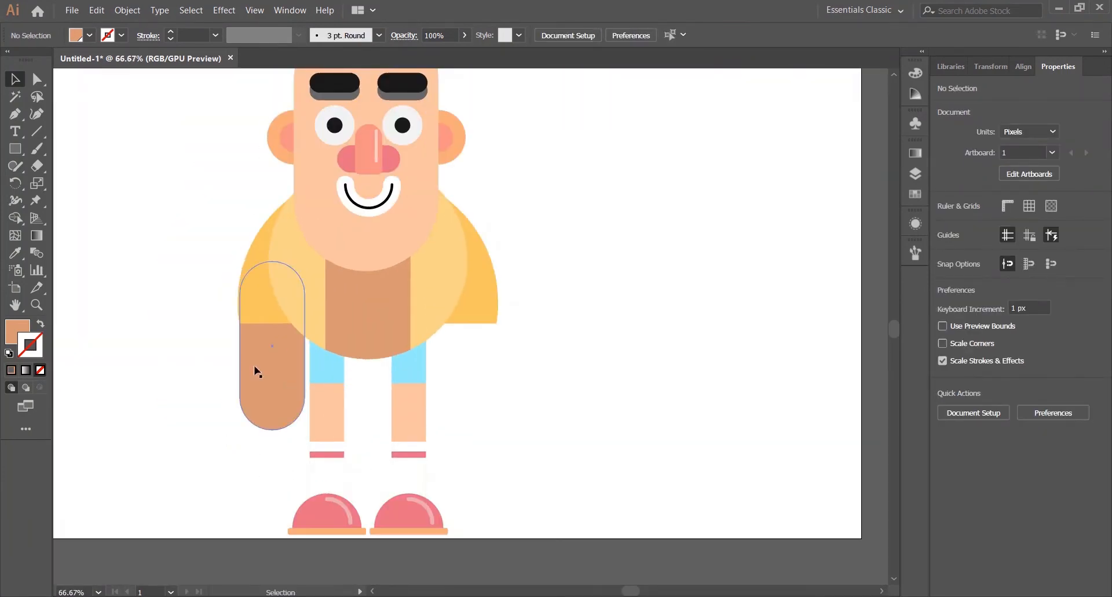
{"action": "key", "text": "ctrl+0"}
{"action": "left_click", "coordinate": [385, 421]}
{"action": "key", "text": "i"}
{"action": "left_click", "coordinate": [435, 301]}
{"action": "key", "text": "v"}
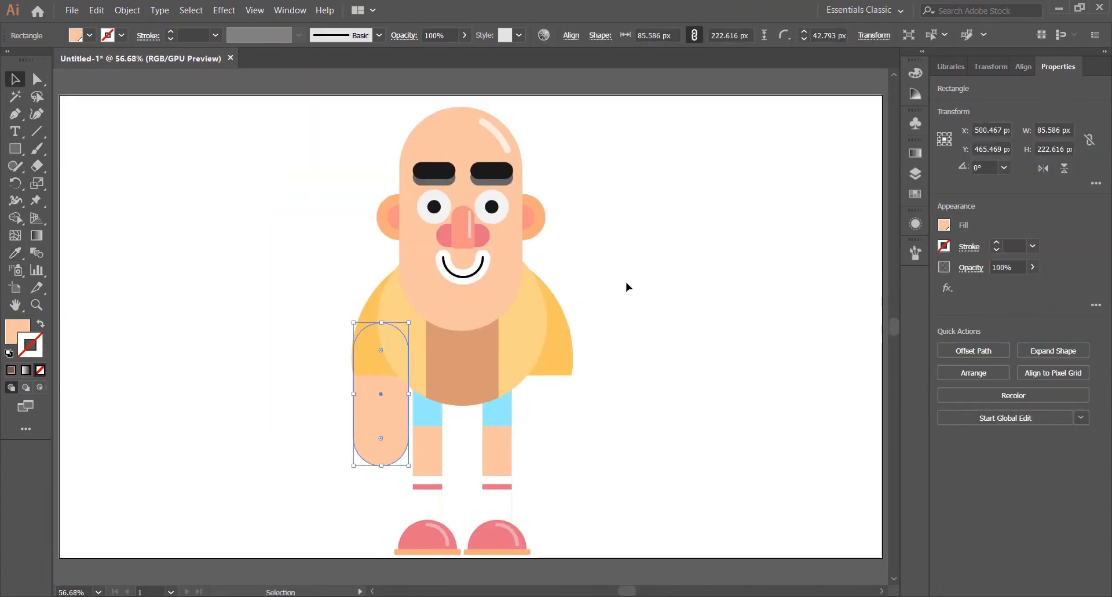
{"action": "left_click", "coordinate": [626, 283]}
Step: Move the arm out to the left of the character and expand its shape
{"action": "scroll", "coordinate": [541, 378], "scroll_direction": "down", "scroll_amount": 2}
{"action": "scroll", "coordinate": [457, 387], "scroll_direction": "up", "scroll_amount": 1}
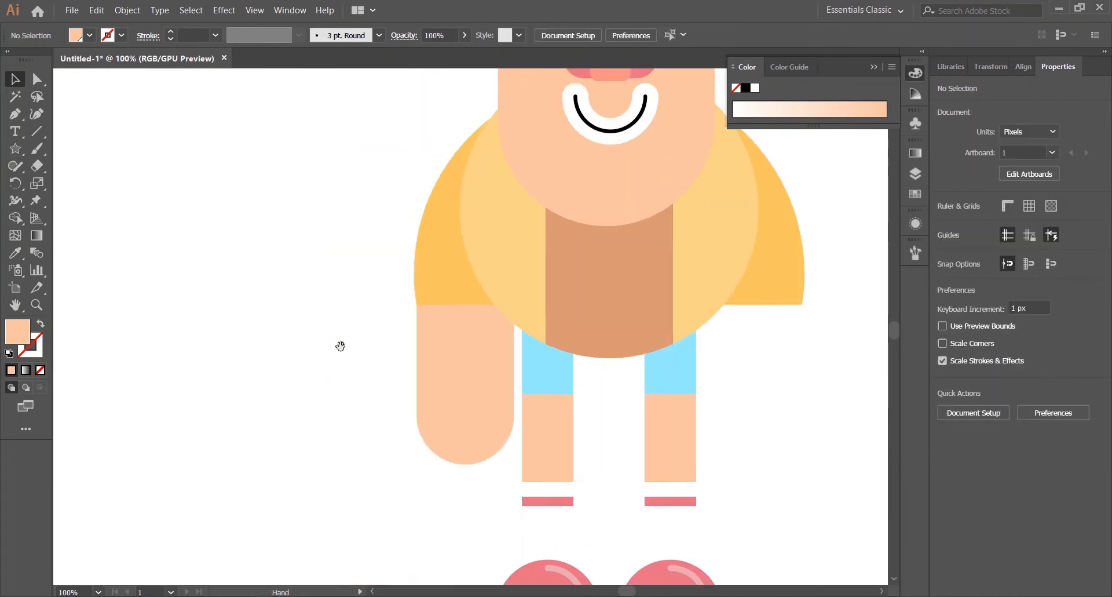
{"action": "left_click_drag", "start_coordinate": [515, 298], "coordinate": [320, 285]}
{"action": "left_click", "coordinate": [449, 298]}
{"action": "left_click", "coordinate": [366, 274]}
{"action": "left_click", "coordinate": [249, 318]}
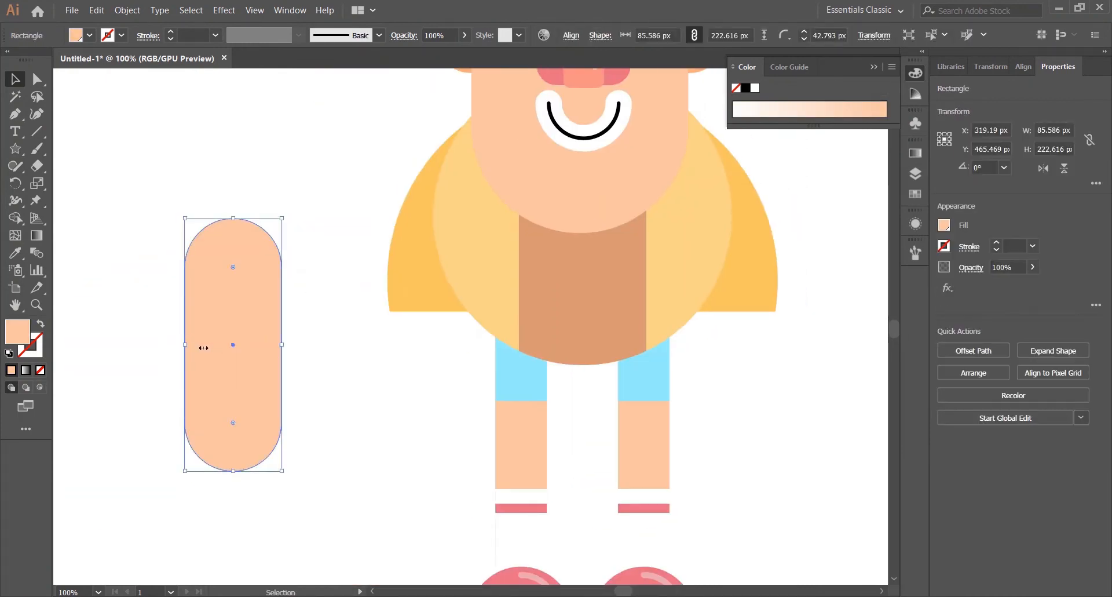
{"action": "left_click", "coordinate": [127, 11]}
{"action": "left_click", "coordinate": [156, 145]}
{"action": "left_click", "coordinate": [539, 364]}
{"action": "left_click", "coordinate": [350, 218]}
Step: Draw a skin-coloured circle, slightly wider than the arm, centred on the arm's lower end as the hand
{"action": "left_click_drag", "start_coordinate": [258, 366], "coordinate": [306, 356]}
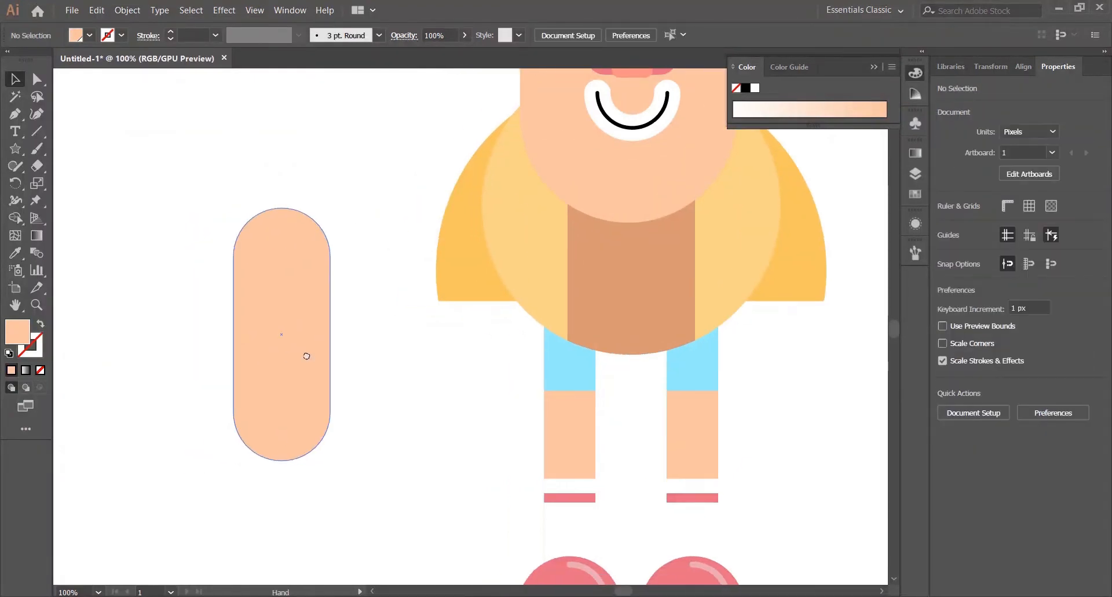
{"action": "left_click_drag", "start_coordinate": [15, 149], "coordinate": [64, 184]}
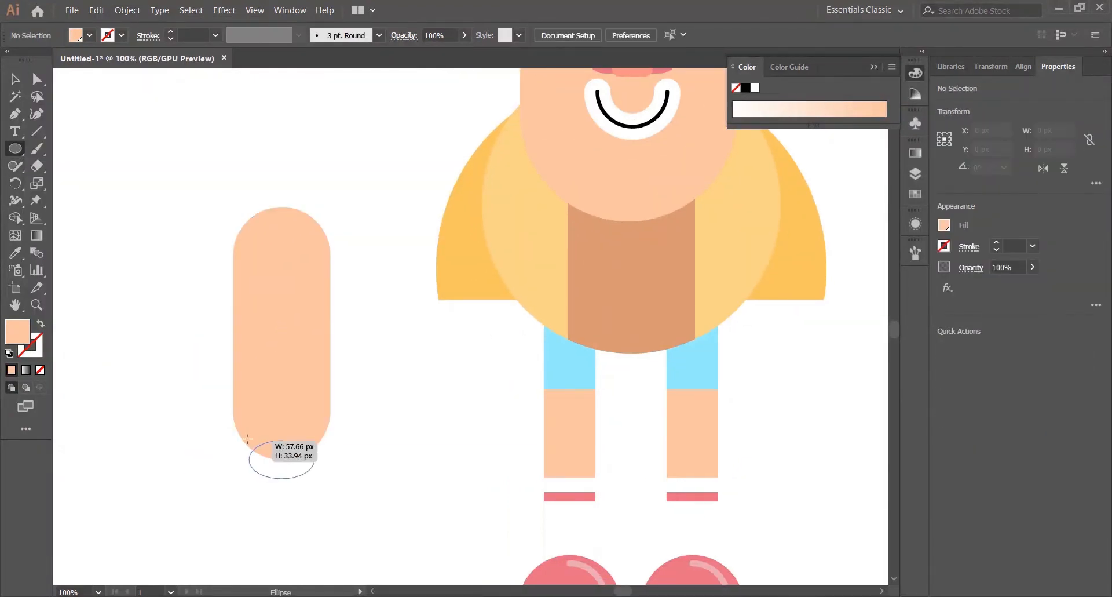
{"action": "left_click_drag", "start_coordinate": [225, 420], "coordinate": [225, 420]}
{"action": "left_click", "coordinate": [15, 80]}
{"action": "left_click", "coordinate": [168, 330]}
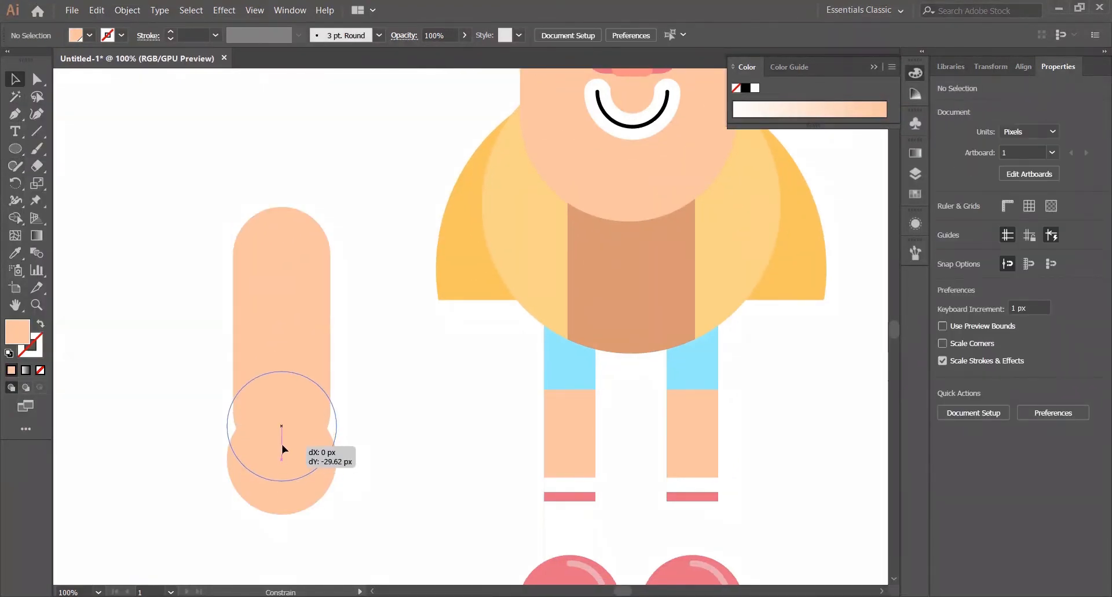
Step: Move the hand circle up and align its outer edge flush with the arm's outer side, leaving it bulging toward the body
{"action": "left_click_drag", "start_coordinate": [282, 444], "coordinate": [288, 438]}
{"action": "left_click", "coordinate": [413, 389]}
{"action": "scroll", "coordinate": [415, 365], "scroll_direction": "down", "scroll_amount": 1}
{"action": "scroll", "coordinate": [391, 415], "scroll_direction": "up", "scroll_amount": 1}
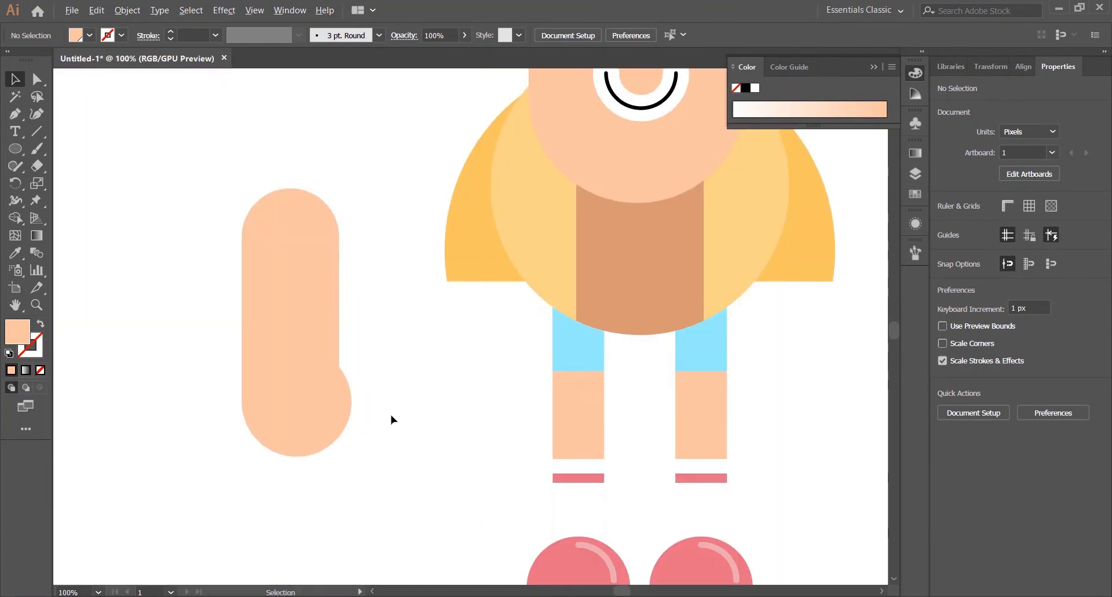
{"action": "scroll", "coordinate": [390, 415], "scroll_direction": "up", "scroll_amount": 1}
{"action": "left_click", "coordinate": [314, 402]}
{"action": "left_click", "coordinate": [379, 407]}
{"action": "left_click_drag", "start_coordinate": [336, 405], "coordinate": [301, 408]}
{"action": "key", "text": "ctrl+z"}
{"action": "left_click", "coordinate": [377, 401]}
{"action": "left_click", "coordinate": [376, 438]}
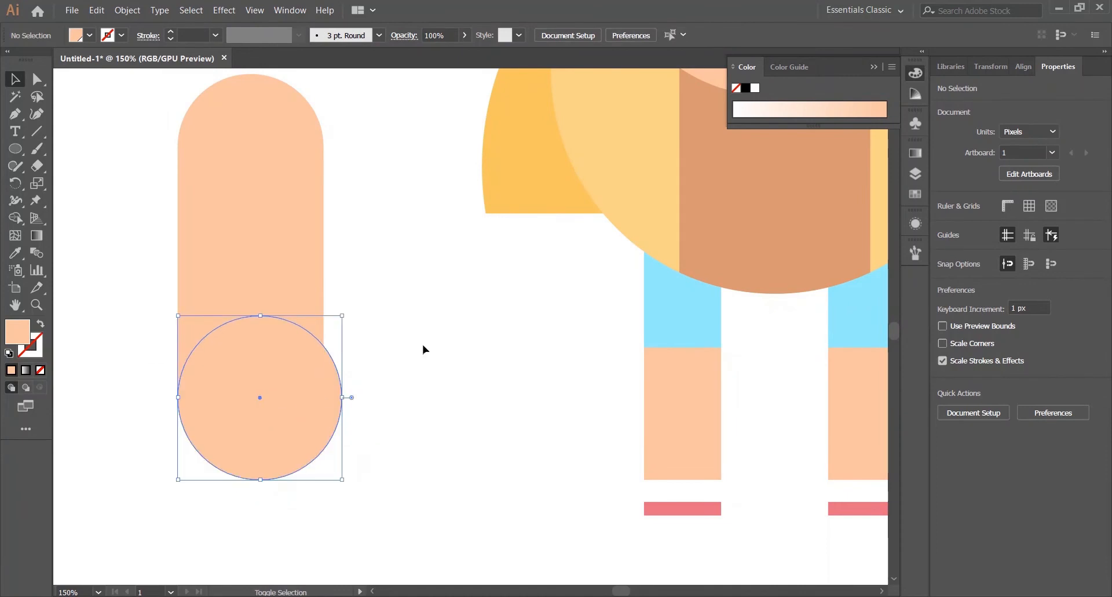
Step: Merge the hand circle with the arm and place a slightly offset duplicate of the merged shape behind it
{"action": "left_click_drag", "start_coordinate": [347, 458], "coordinate": [301, 406]}
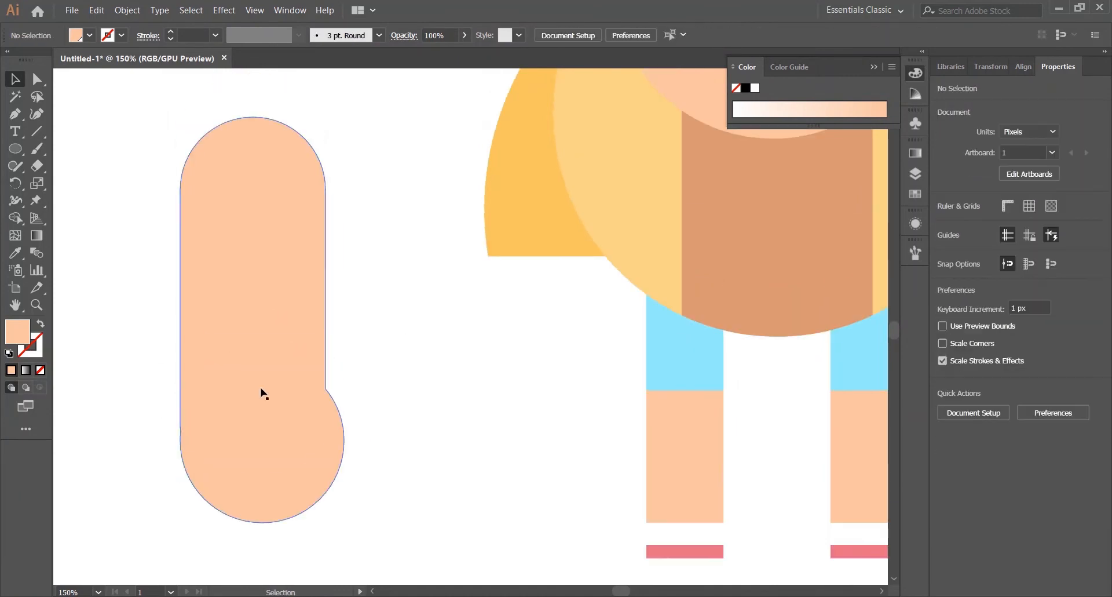
{"action": "left_click_drag", "start_coordinate": [260, 390], "coordinate": [277, 371]}
{"action": "right_click", "coordinate": [293, 364]}
{"action": "left_click", "coordinate": [495, 276]}
Step: Recolour the offset arm copy with the darker tan skin swatch to form a shadow along the arm's inner side
{"action": "left_click", "coordinate": [774, 68]}
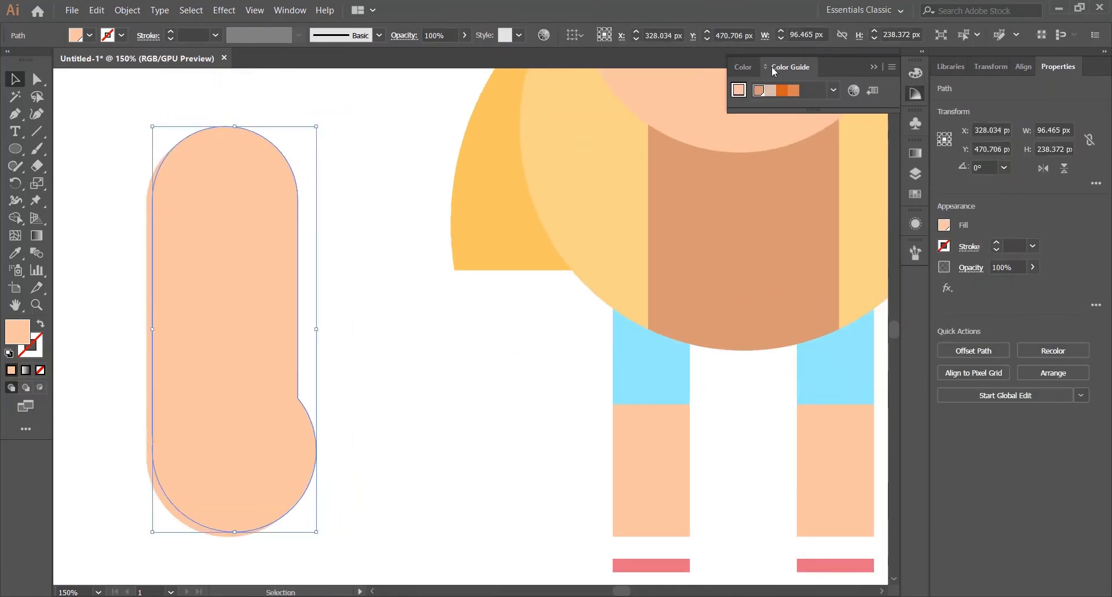
{"action": "left_click", "coordinate": [833, 89]}
{"action": "left_click", "coordinate": [916, 194]}
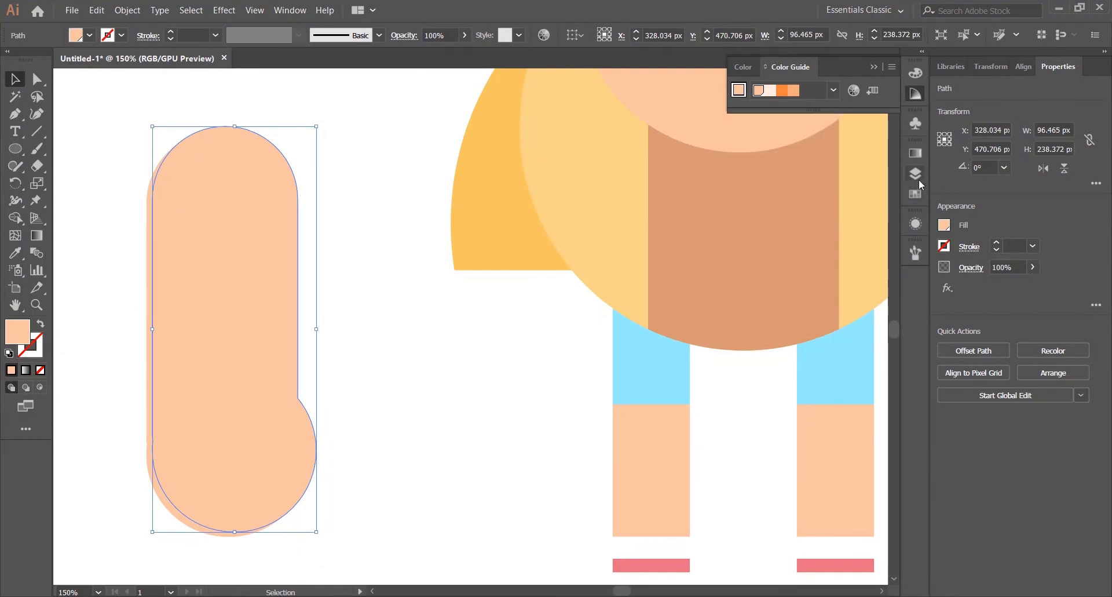
{"action": "left_click", "coordinate": [750, 258]}
{"action": "left_click", "coordinate": [400, 339]}
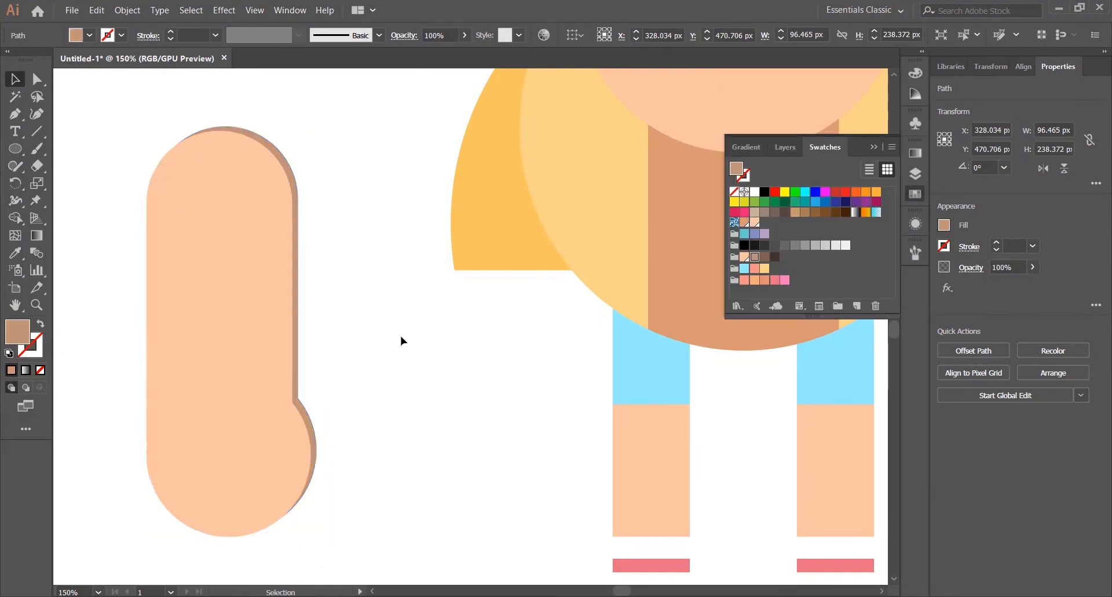
Step: Group the arm with its shadow at the back of the artwork and position it beneath the sleeve at the character's left edge
{"action": "key", "text": "ctrl+1"}
{"action": "scroll", "coordinate": [370, 307], "scroll_direction": "right", "scroll_amount": 2}
{"action": "right_click", "coordinate": [254, 405]}
{"action": "mouse_move", "coordinate": [331, 528]}
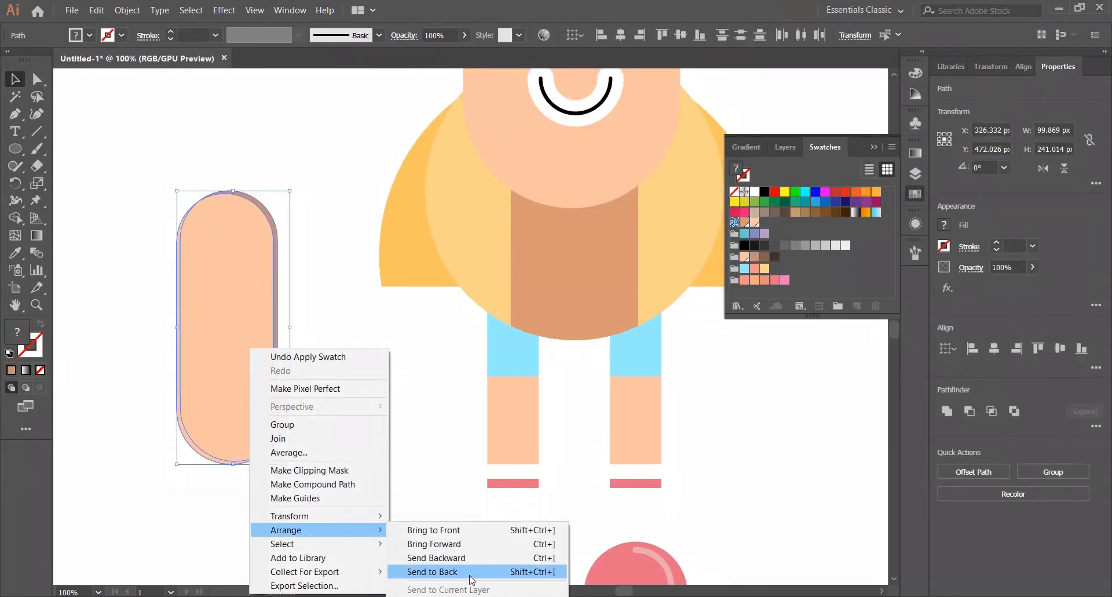
{"action": "left_click", "coordinate": [419, 572]}
{"action": "left_click_drag", "start_coordinate": [223, 376], "coordinate": [426, 383]}
{"action": "key", "text": "ctrl+z"}
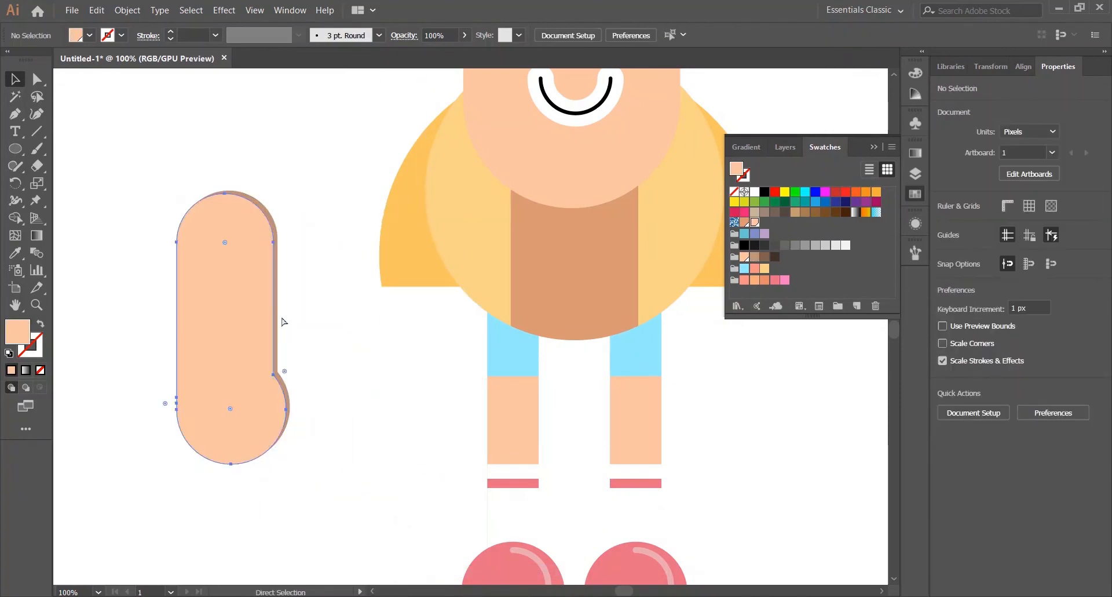
{"action": "left_click_drag", "start_coordinate": [231, 320], "coordinate": [427, 321]}
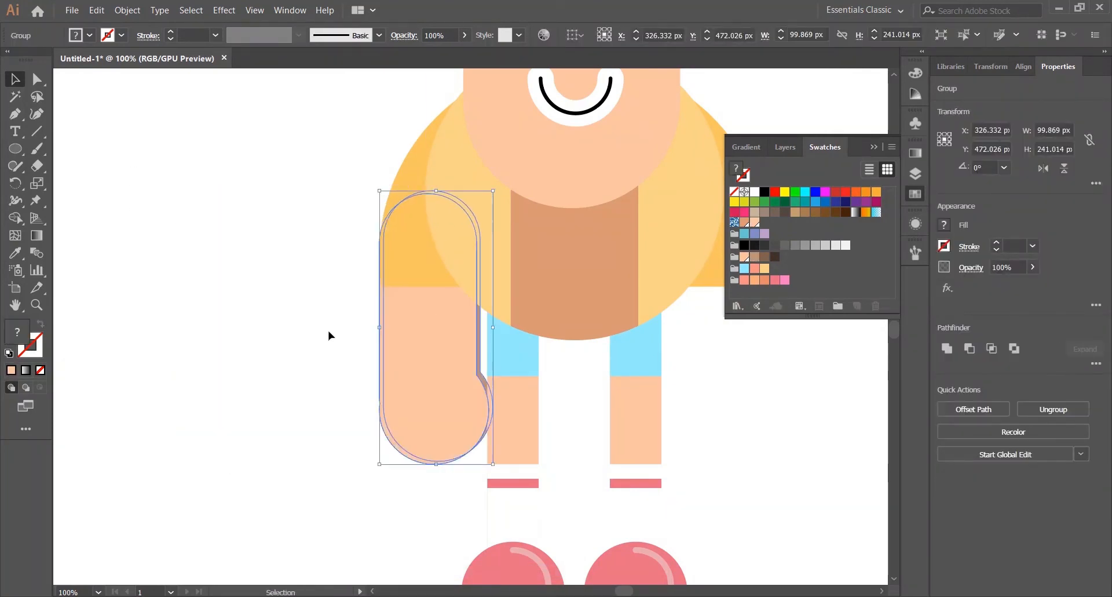
{"action": "left_click", "coordinate": [330, 332]}
Step: Scale the arm group down proportionally to about 83 × 200 px, keeping it beneath the sleeve
{"action": "key", "text": "ctrl+minus"}
{"action": "left_click", "coordinate": [915, 194]}
{"action": "key", "text": "ctrl+plus"}
{"action": "left_click", "coordinate": [318, 353]}
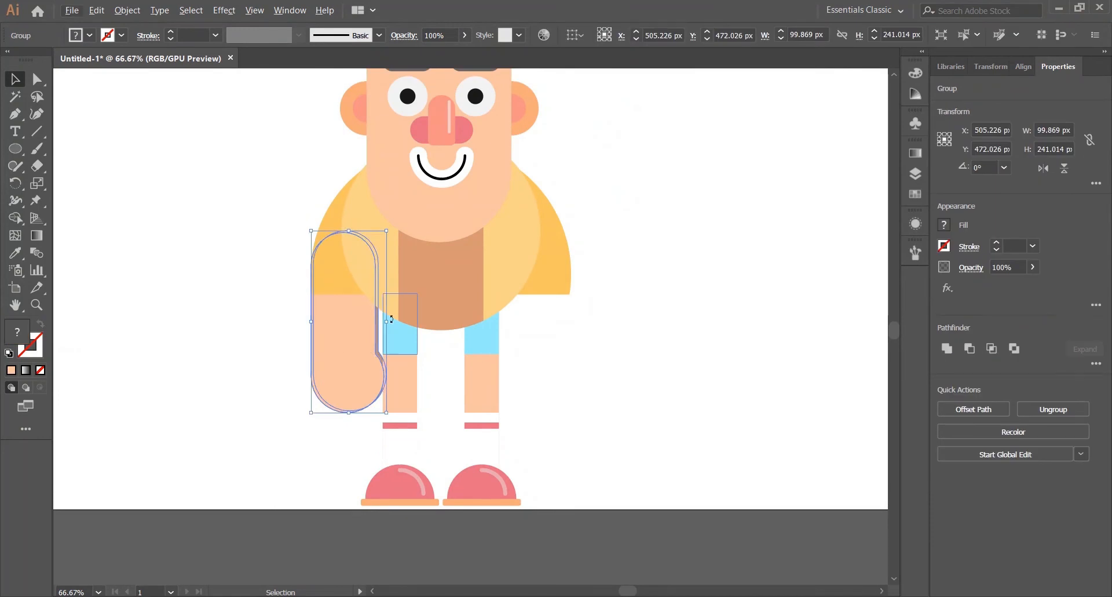
{"action": "left_click_drag", "start_coordinate": [387, 412], "coordinate": [374, 397]}
{"action": "key", "text": "ctrl+shift+a"}
Step: Round the inner corners where the wrist meets the hand on both the arm and its shadow into a smooth curve
{"action": "left_click_drag", "start_coordinate": [579, 356], "coordinate": [601, 356]}
{"action": "key", "text": "ctrl+plus"}
{"action": "key", "text": "ctrl+plus"}
{"action": "left_click", "coordinate": [280, 315]}
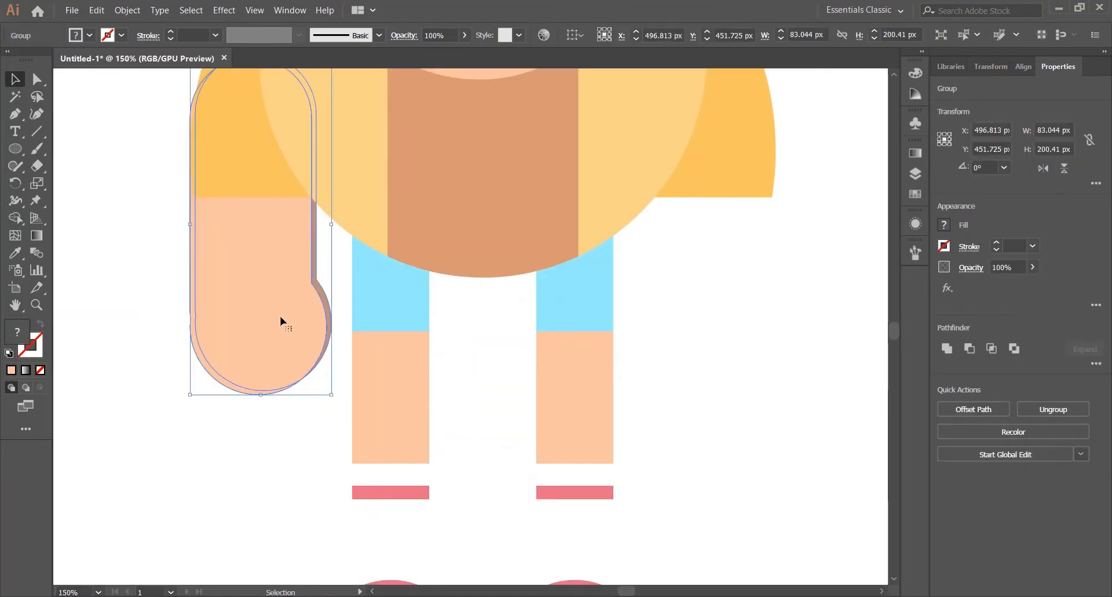
{"action": "key", "text": "a"}
{"action": "scroll", "coordinate": [327, 277], "scroll_direction": "up", "scroll_amount": 2}
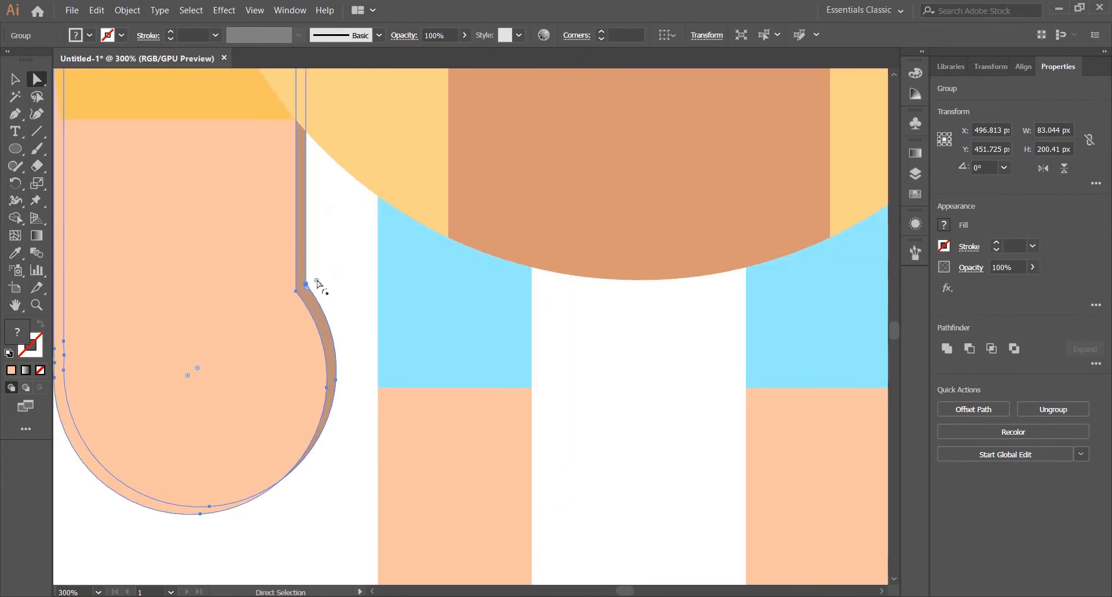
{"action": "key", "text": "ctrl+shift+a"}
{"action": "scroll", "coordinate": [462, 278], "scroll_direction": "down", "scroll_amount": 6}
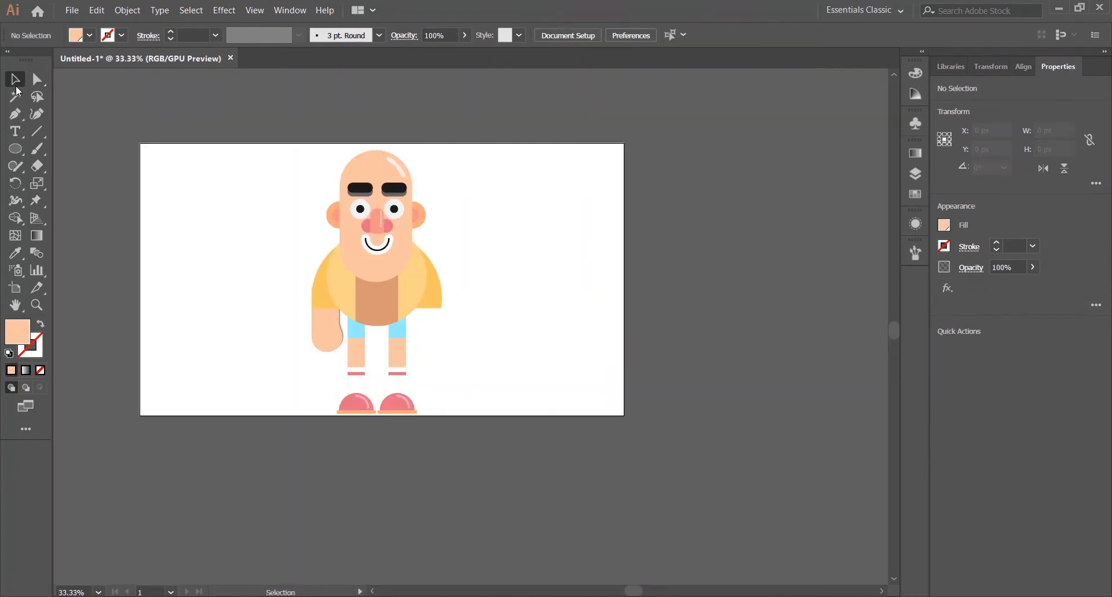
Step: Nudge the arm group slightly inward and up to line it up with the outer edge of the sleeve
{"action": "scroll", "coordinate": [338, 301], "scroll_direction": "up", "scroll_amount": 4}
{"action": "scroll", "coordinate": [618, 401], "scroll_direction": "down", "scroll_amount": 3}
{"action": "scroll", "coordinate": [325, 346], "scroll_direction": "up", "scroll_amount": 3}
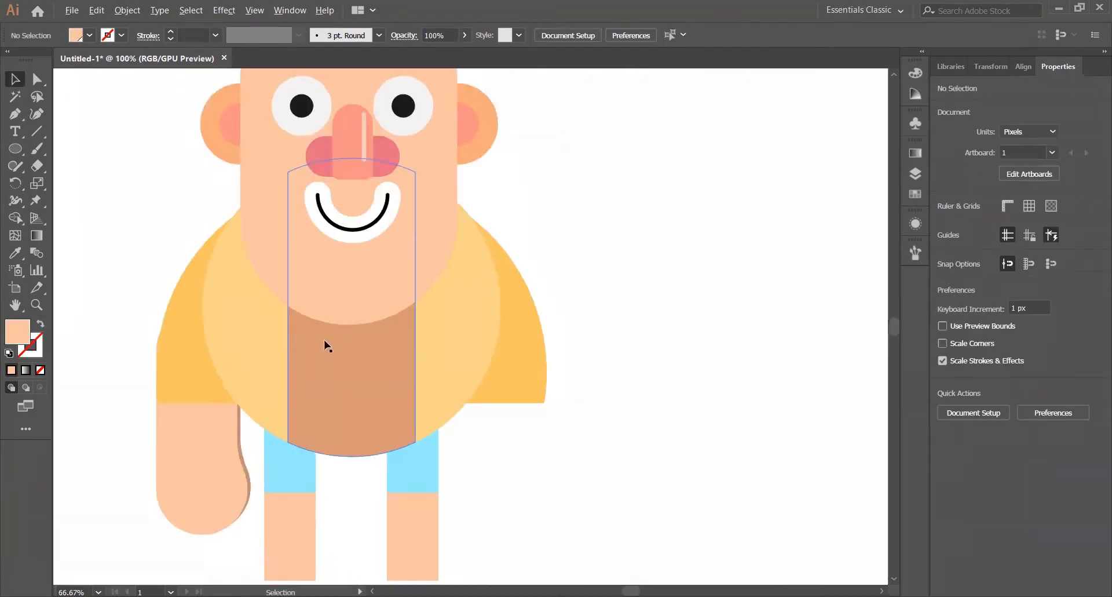
{"action": "left_click", "coordinate": [297, 464]}
{"action": "left_click", "coordinate": [128, 394]}
{"action": "scroll", "coordinate": [130, 385], "scroll_direction": "up", "scroll_amount": 1}
{"action": "left_click", "coordinate": [224, 455]}
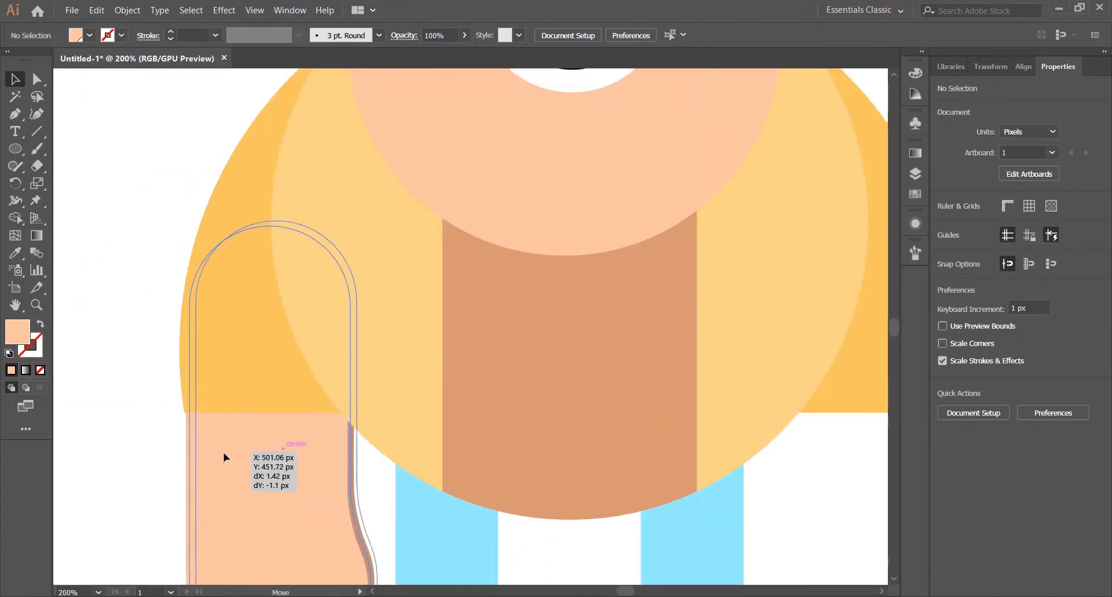
{"action": "scroll", "coordinate": [223, 449], "scroll_direction": "down", "scroll_amount": 3}
{"action": "left_click", "coordinate": [185, 468]}
{"action": "scroll", "coordinate": [242, 394], "scroll_direction": "down", "scroll_amount": 2}
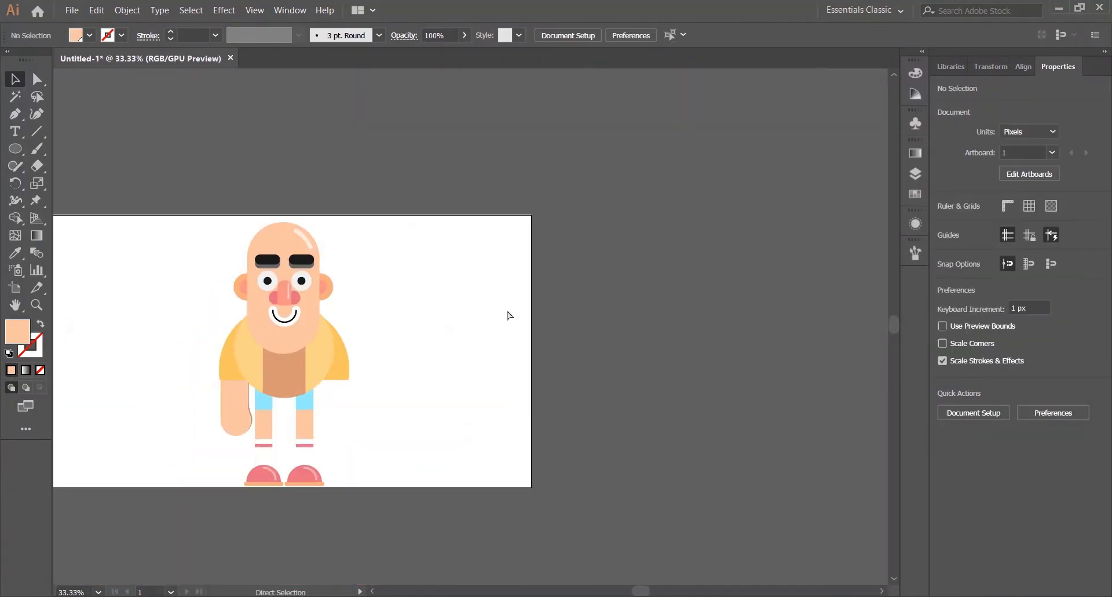
Step: Duplicate the arm group to the opposite side, mirror it, and place it beneath the other sleeve
{"action": "key", "text": "ctrl+0"}
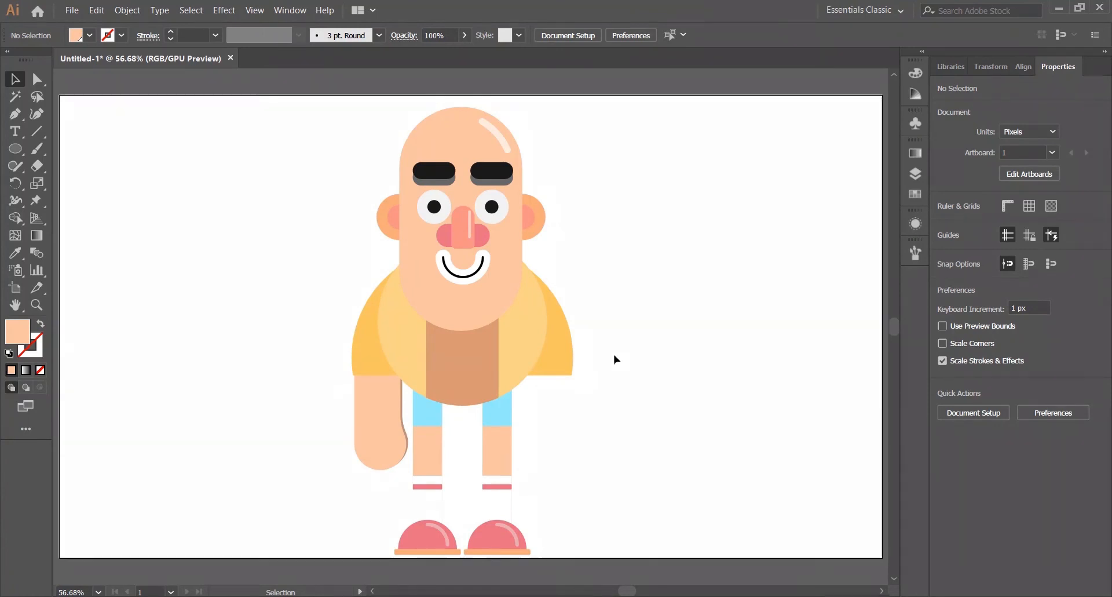
{"action": "left_click", "coordinate": [387, 417]}
{"action": "left_click_drag", "start_coordinate": [387, 418], "coordinate": [504, 420]}
{"action": "right_click", "coordinate": [556, 416]}
{"action": "mouse_move", "coordinate": [649, 338]}
{"action": "left_click", "coordinate": [731, 384]}
{"action": "left_click", "coordinate": [851, 380]}
{"action": "left_click", "coordinate": [628, 407]}
{"action": "scroll", "coordinate": [619, 407], "scroll_direction": "up", "scroll_amount": 4}
{"action": "left_click", "coordinate": [606, 360]}
{"action": "key", "text": "ctrl+0"}
{"action": "scroll", "coordinate": [655, 273], "scroll_direction": "up", "scroll_amount": 1}
{"action": "scroll", "coordinate": [402, 419], "scroll_direction": "up", "scroll_amount": 1}
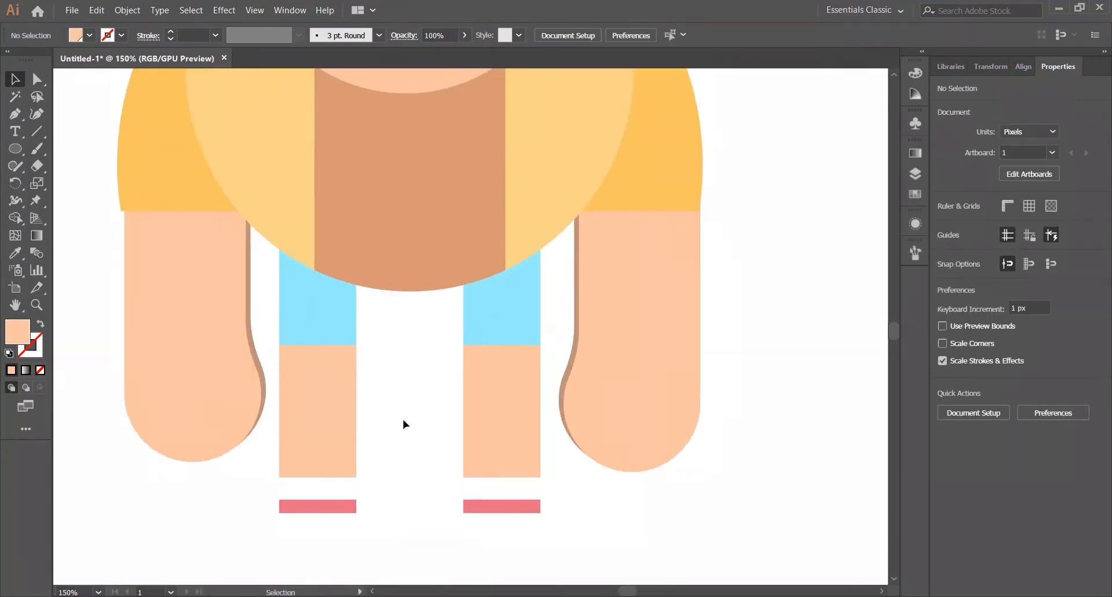
{"action": "scroll", "coordinate": [417, 414], "scroll_direction": "down", "scroll_amount": 1}
{"action": "left_click_drag", "start_coordinate": [422, 451], "coordinate": [441, 435]}
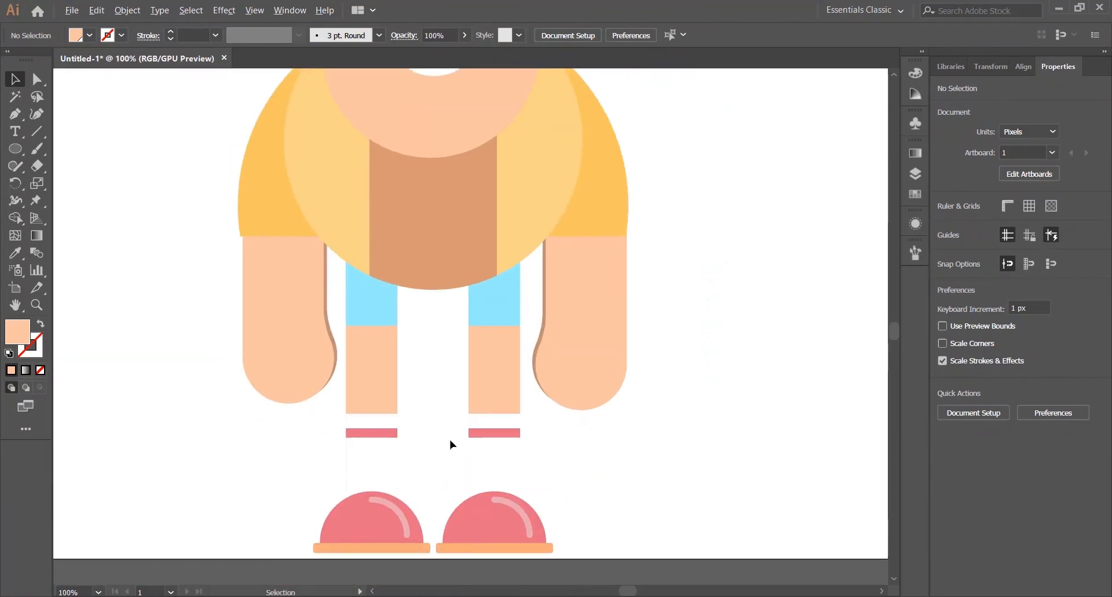
{"action": "left_click", "coordinate": [470, 516]}
{"action": "key", "text": "ctrl+shift+a"}
{"action": "double_click", "coordinate": [471, 534]}
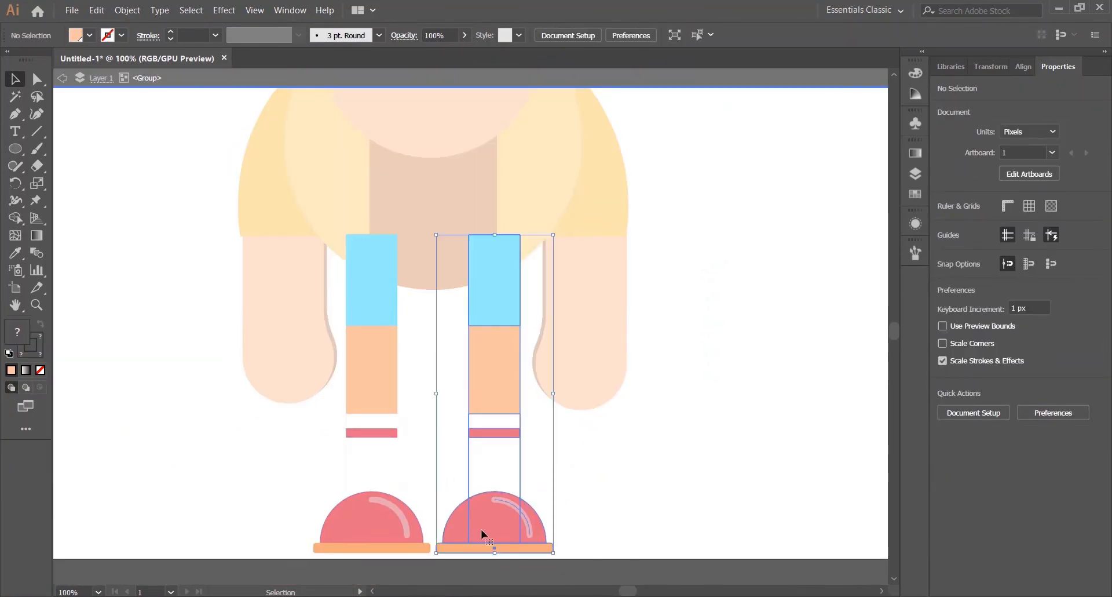
{"action": "key", "text": "Escape"}
{"action": "key", "text": "ctrl+0"}
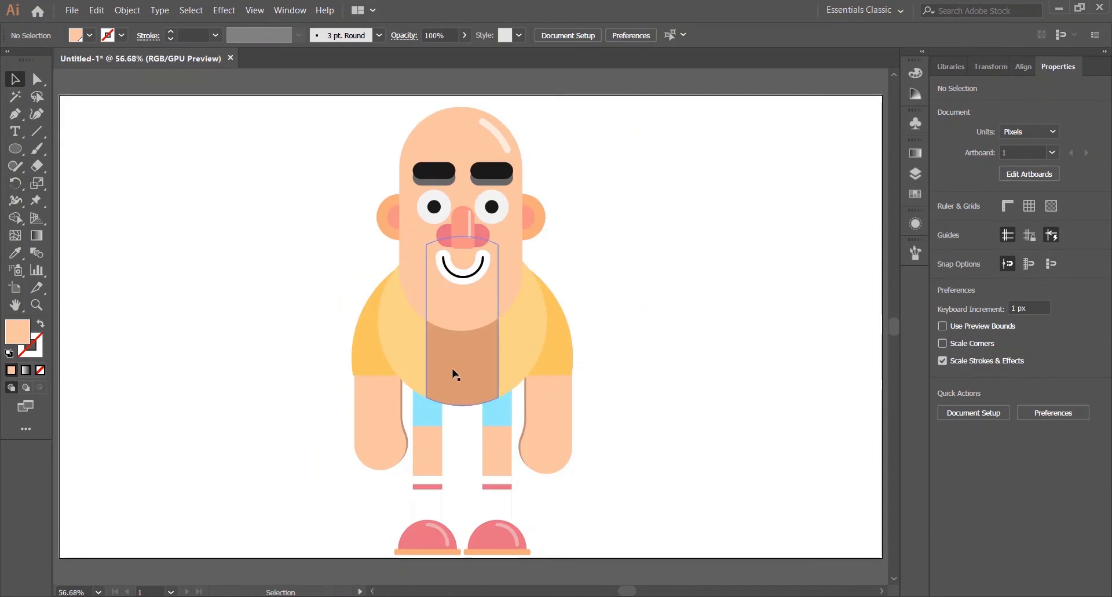
Step: Place a duplicate of the yellow body circle behind the original inside the body group, shifted 12 px down
{"action": "double_click", "coordinate": [471, 365]}
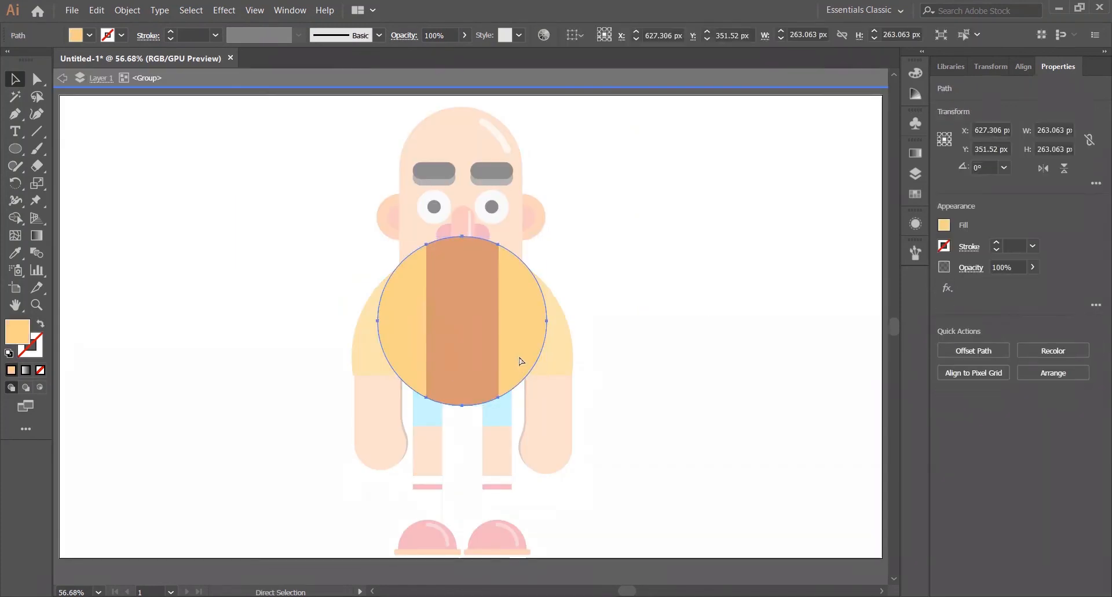
{"action": "left_click_drag", "start_coordinate": [546, 346], "coordinate": [546, 350]}
{"action": "scroll", "coordinate": [488, 417], "scroll_direction": "up", "scroll_amount": 2}
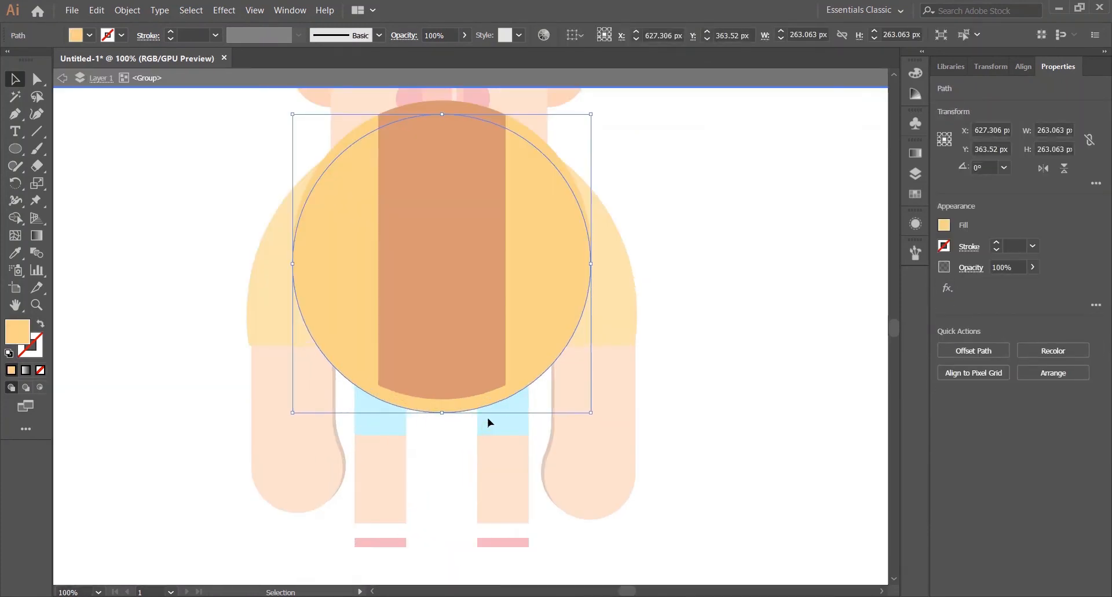
{"action": "double_click", "coordinate": [458, 423]}
Step: Remove the part of the lowered circle between the legs with the Shape Builder, keeping only the pieces over the shorts
{"action": "left_click", "coordinate": [452, 410]}
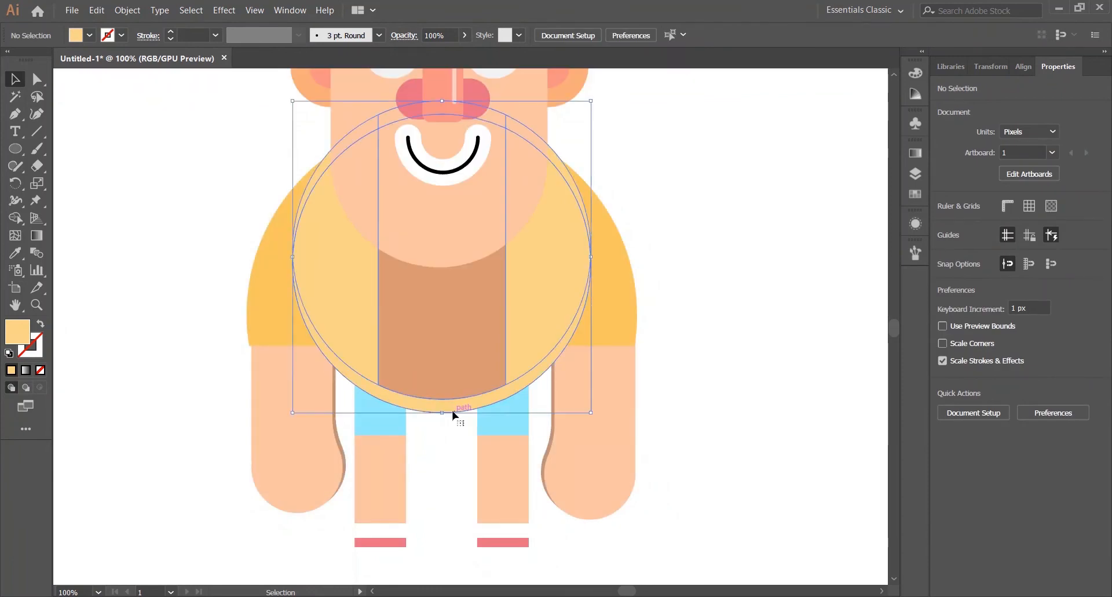
{"action": "key", "text": "shift+m"}
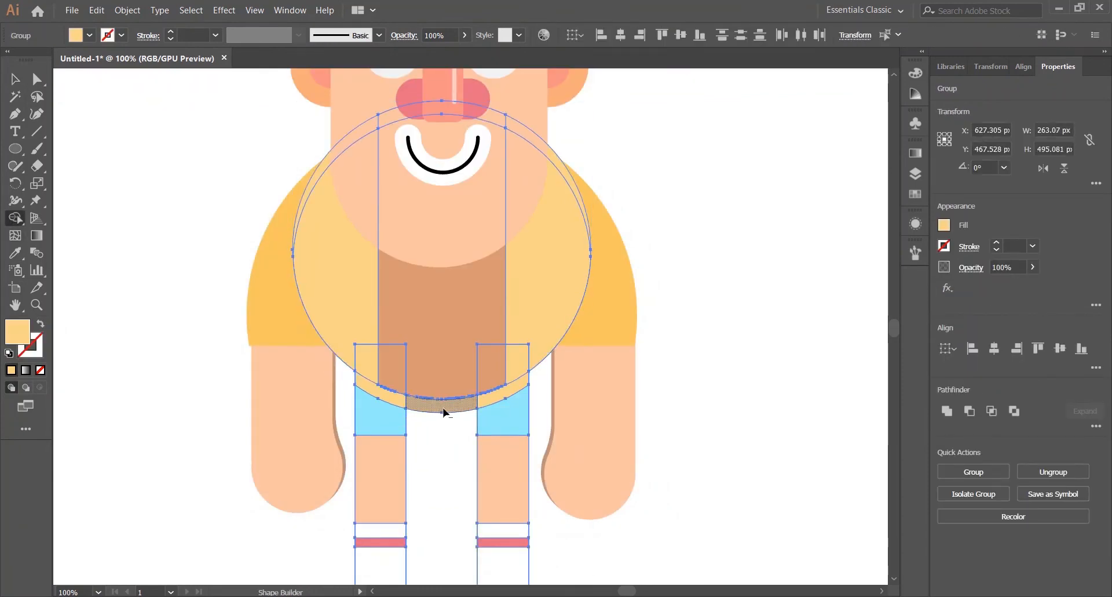
{"action": "left_click", "coordinate": [443, 409], "text": "alt"}
{"action": "key", "text": "v"}
{"action": "left_click", "coordinate": [426, 421]}
Step: Recolour the body's shadow over the shorts with a darker yellow-brown from the Shades harmony
{"action": "double_click", "coordinate": [395, 400]}
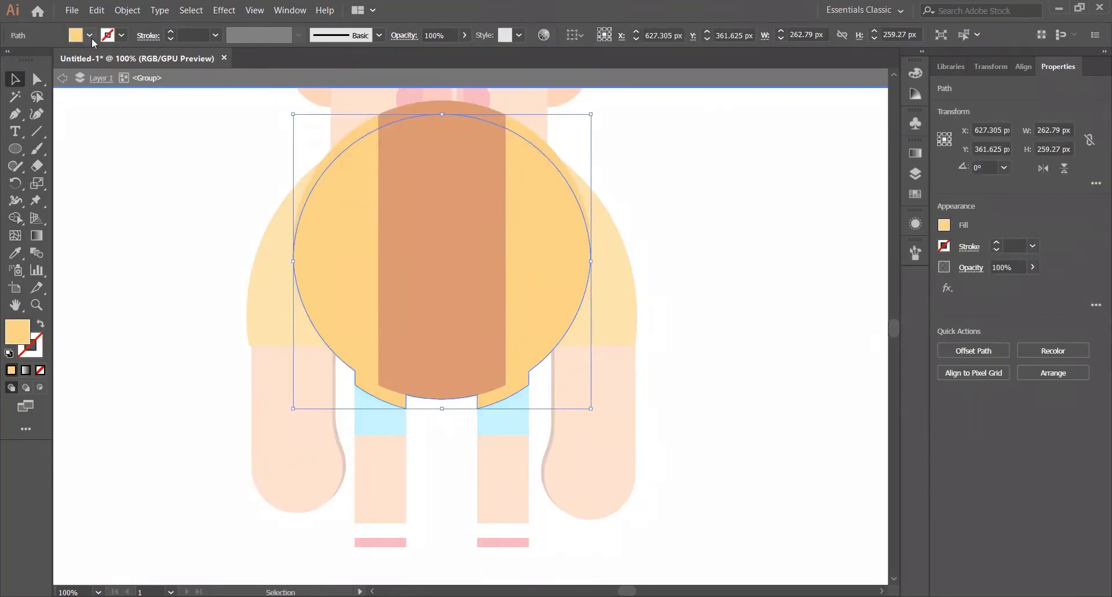
{"action": "left_click", "coordinate": [916, 97]}
{"action": "left_click", "coordinate": [831, 91]}
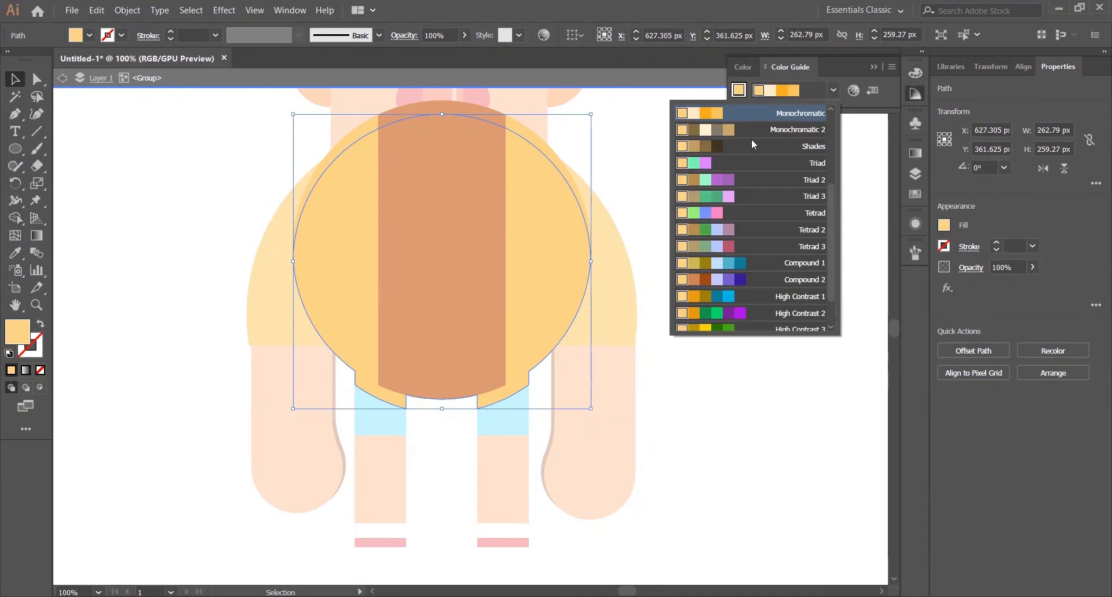
{"action": "left_click", "coordinate": [752, 138]}
{"action": "double_click", "coordinate": [748, 249]}
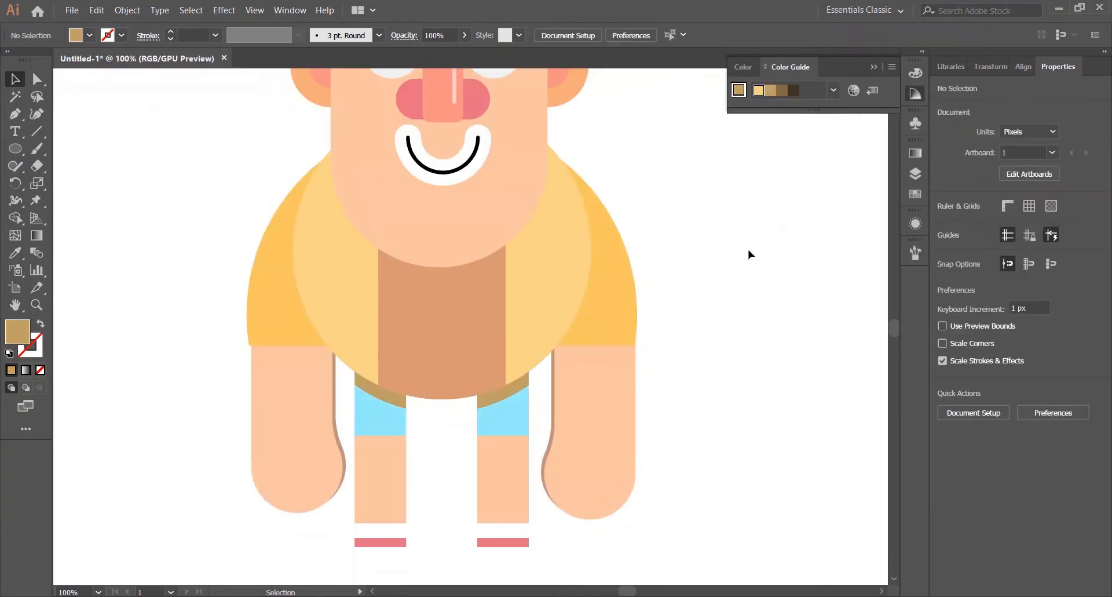
Step: Try an orange swatch as the fill of the body's shadow over the shorts
{"action": "double_click", "coordinate": [500, 398]}
{"action": "left_click", "coordinate": [915, 195]}
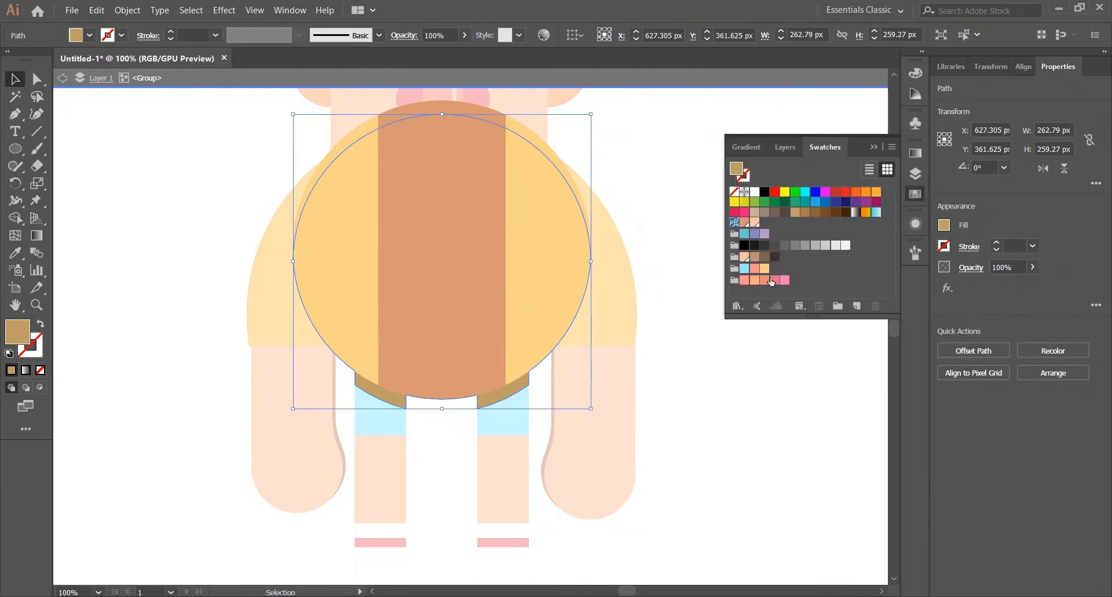
{"action": "left_click", "coordinate": [765, 280]}
{"action": "double_click", "coordinate": [748, 332]}
Step: Recolour the body's shadow over the shorts with the darker tan skin swatch
{"action": "double_click", "coordinate": [507, 391]}
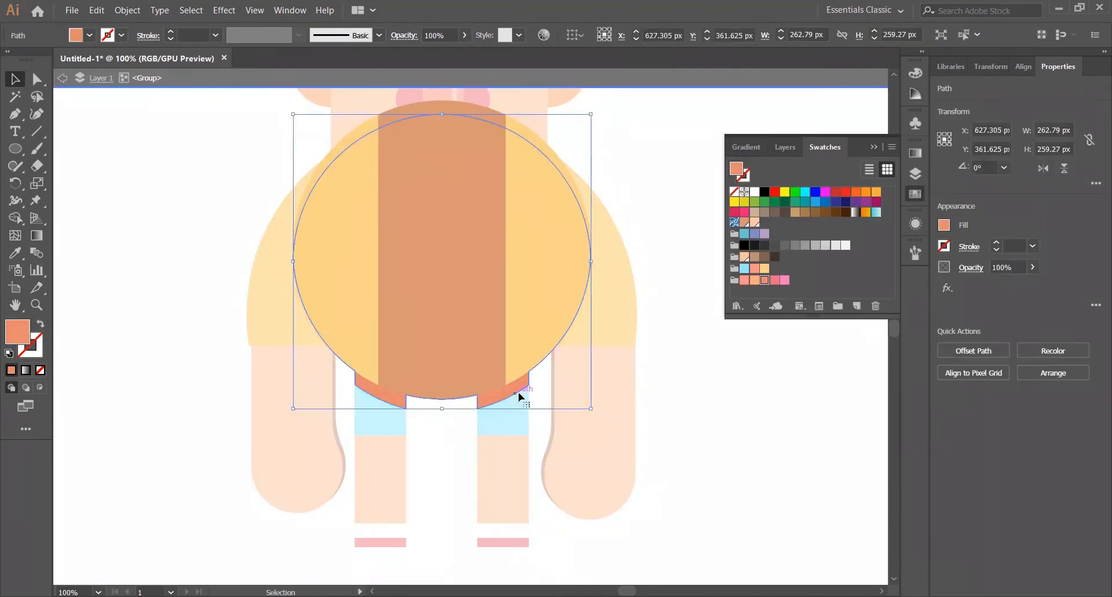
{"action": "double_click", "coordinate": [736, 334]}
{"action": "scroll", "coordinate": [732, 256], "scroll_direction": "down", "scroll_amount": 3}
{"action": "left_click_drag", "start_coordinate": [733, 256], "coordinate": [619, 350]}
{"action": "scroll", "coordinate": [591, 340], "scroll_direction": "up", "scroll_amount": 2}
{"action": "left_click", "coordinate": [545, 357]}
{"action": "double_click", "coordinate": [540, 349]}
{"action": "double_click", "coordinate": [663, 303]}
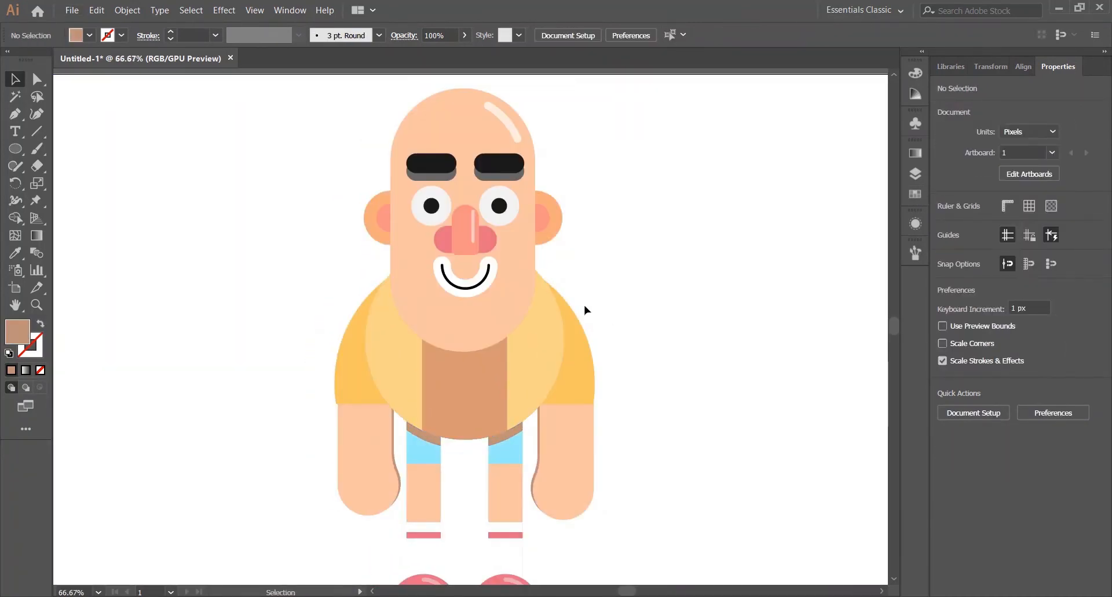
{"action": "left_click", "coordinate": [583, 305]}
{"action": "key", "text": "shift+m"}
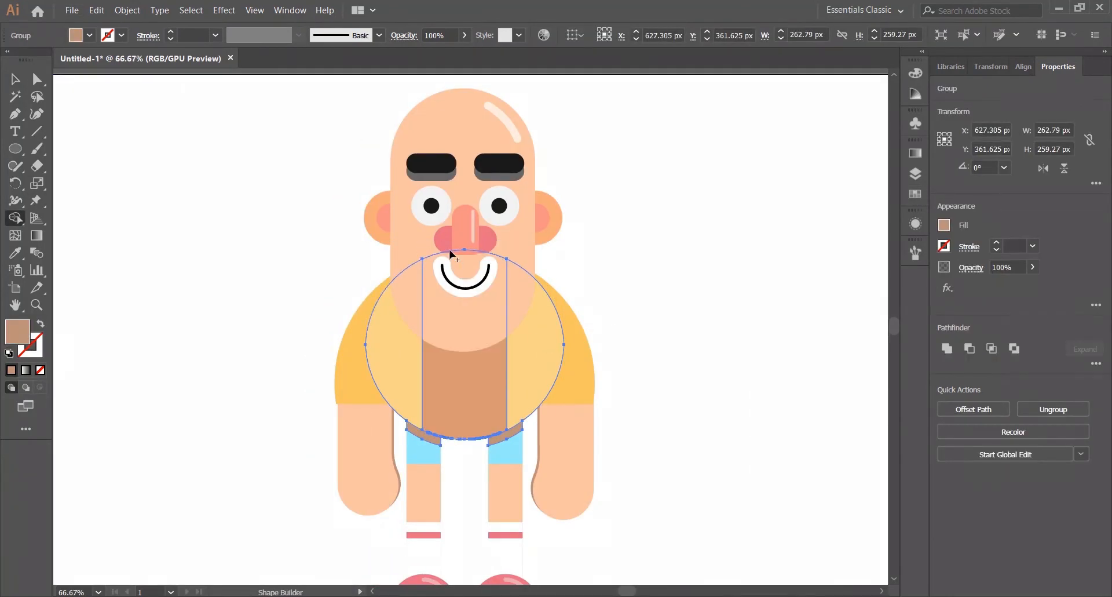
{"action": "key", "text": "v"}
{"action": "left_click", "coordinate": [579, 309]}
{"action": "scroll", "coordinate": [573, 371], "scroll_direction": "up", "scroll_amount": 1}
{"action": "scroll", "coordinate": [648, 309], "scroll_direction": "down", "scroll_amount": 1}
{"action": "scroll", "coordinate": [622, 309], "scroll_direction": "up", "scroll_amount": 1}
Step: Place another copy of the yellow body circle behind the original, shifted slightly down and enlarged to about 275 px wide
{"action": "double_click", "coordinate": [559, 342]}
{"action": "left_click", "coordinate": [553, 359]}
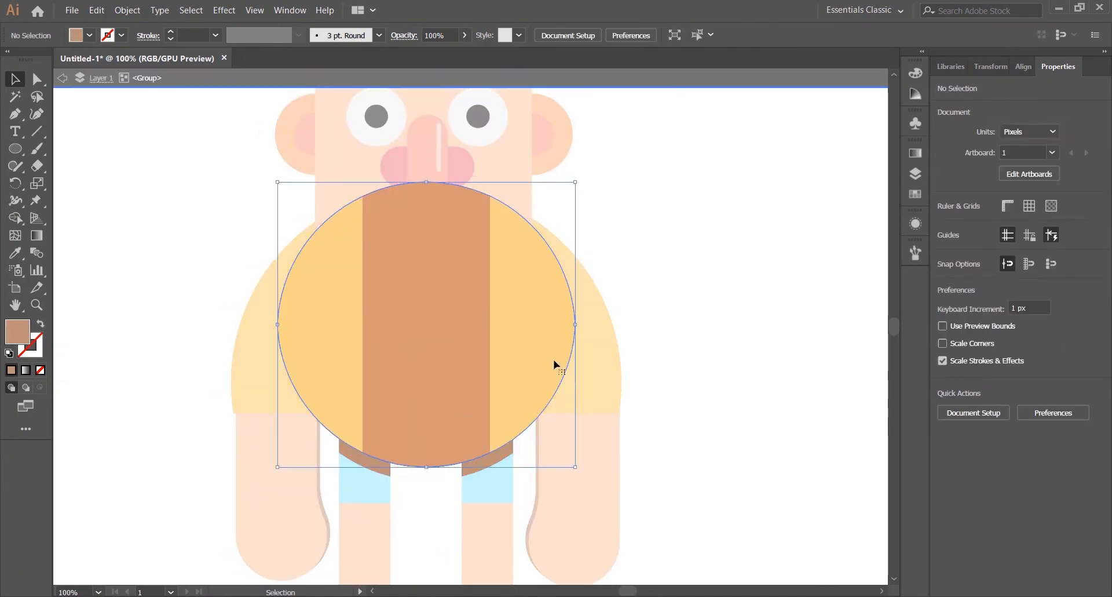
{"action": "key", "text": "ctrl+c"}
{"action": "left_click_drag", "start_coordinate": [517, 338], "coordinate": [528, 350]}
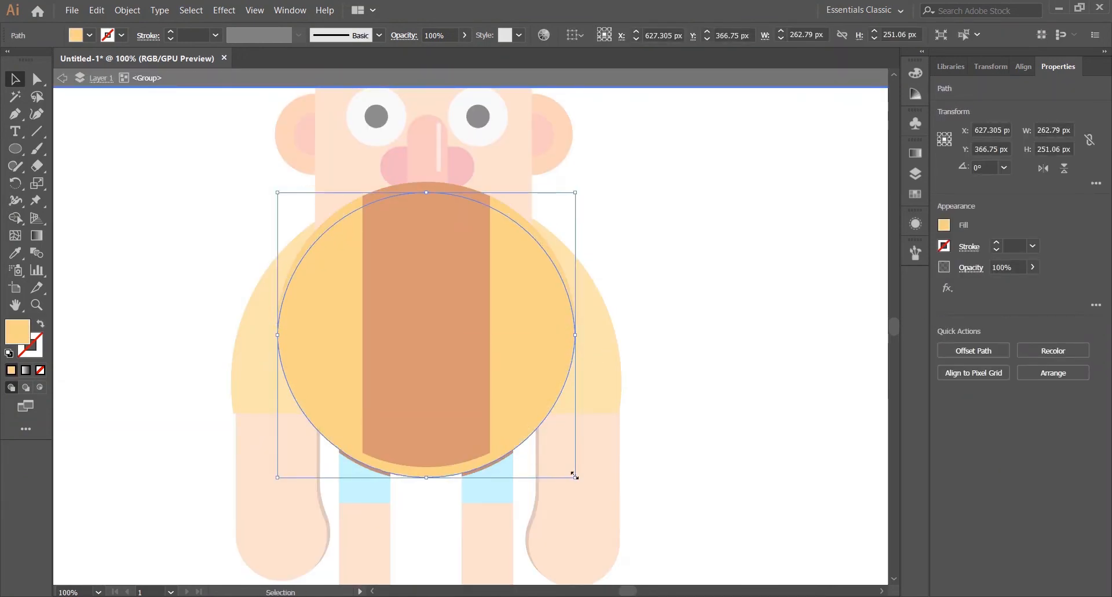
{"action": "left_click_drag", "start_coordinate": [575, 475], "coordinate": [583, 481]}
{"action": "key", "text": "Escape"}
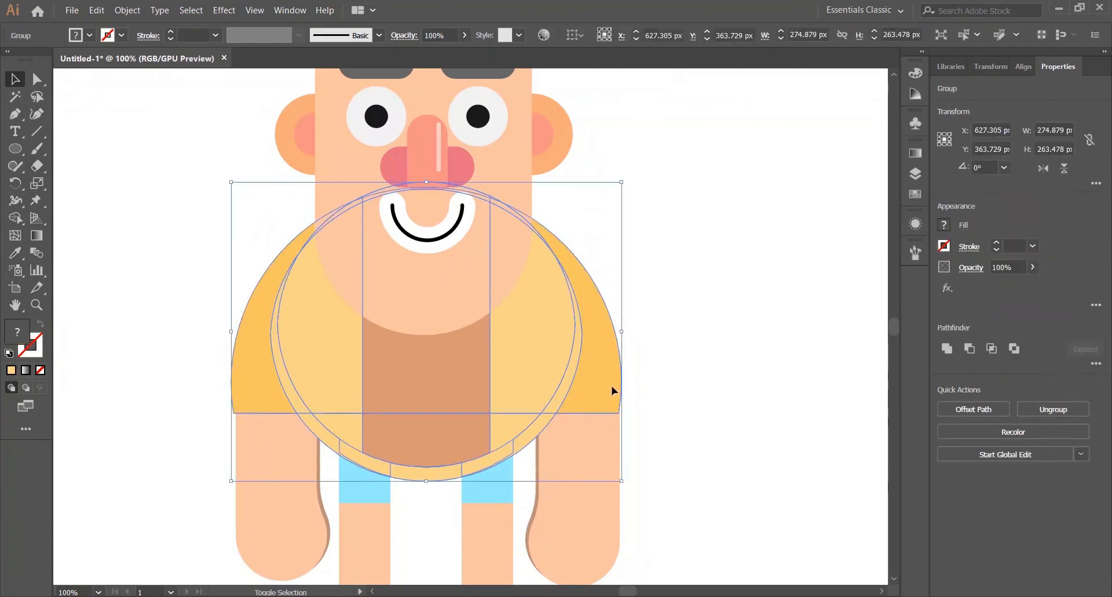
Step: Ungroup the body pieces and trim the enlarged circle copy with the Shape Builder so it stays within the sleeves and shorts
{"action": "key", "text": "ctrl+shift+g"}
{"action": "key", "text": "shift+m"}
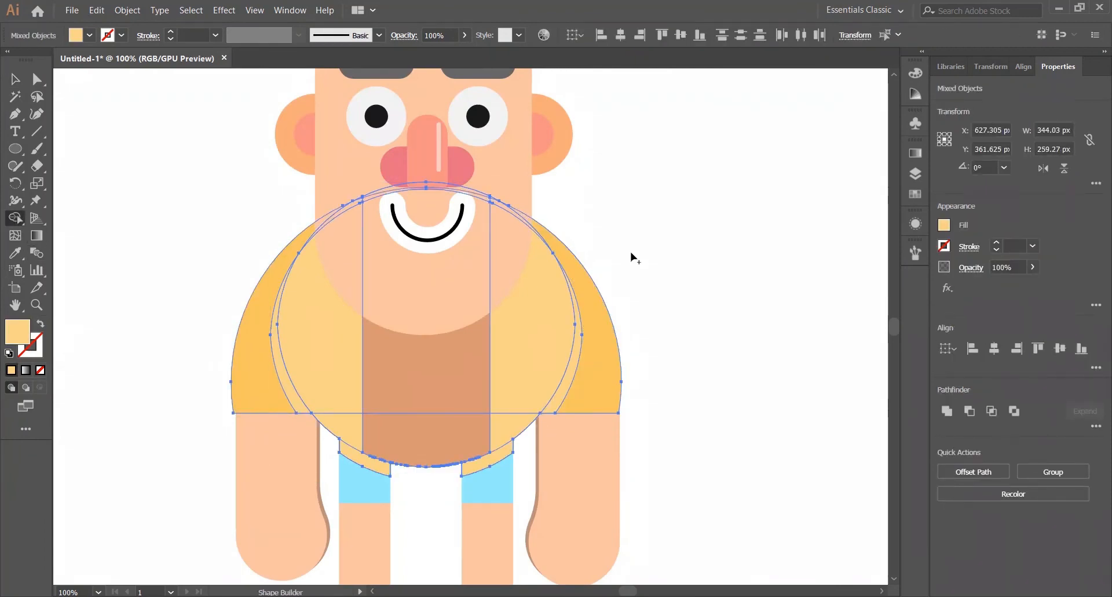
{"action": "left_click", "coordinate": [670, 174]}
{"action": "key", "text": "v"}
{"action": "left_click", "coordinate": [557, 400]}
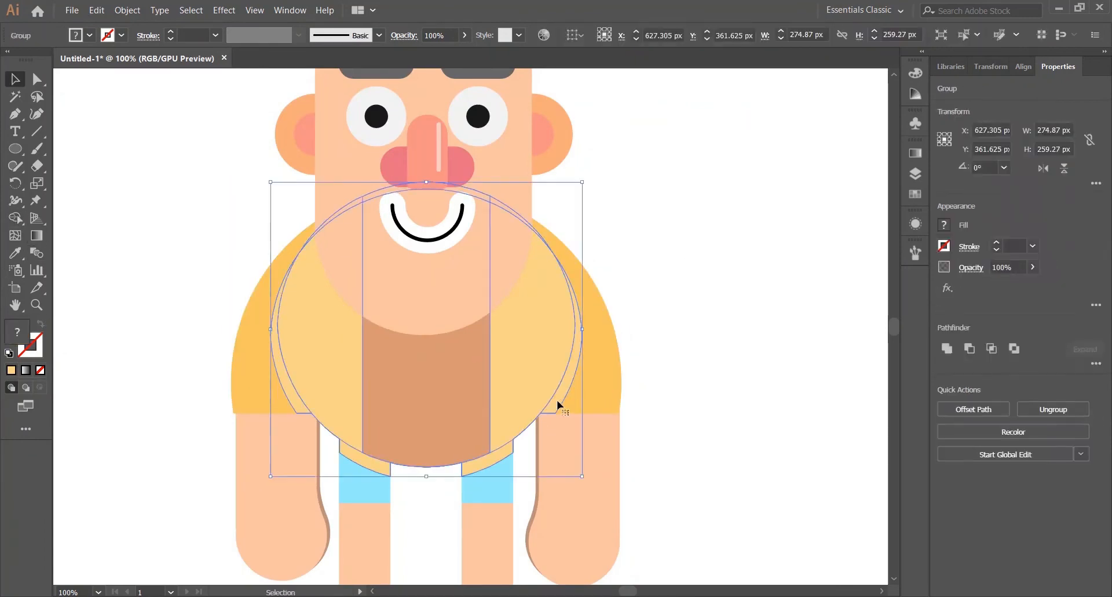
Step: Isolate the trimmed yellow circle copy inside the body group and move it behind the tan central strip
{"action": "double_click", "coordinate": [557, 399]}
{"action": "double_click", "coordinate": [553, 402]}
{"action": "right_click", "coordinate": [556, 400]}
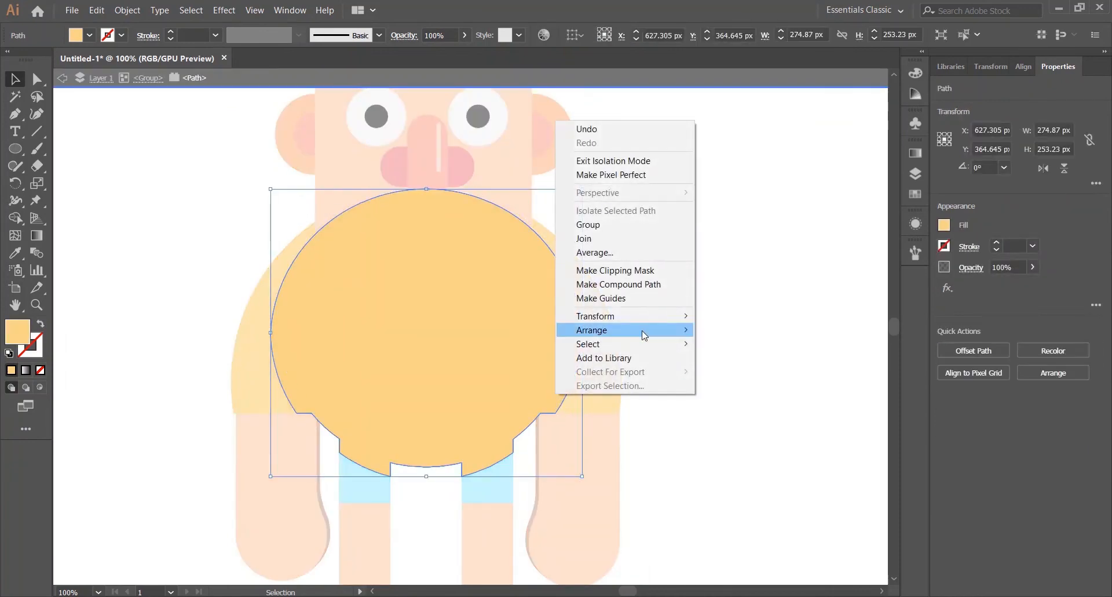
{"action": "mouse_move", "coordinate": [645, 330]}
{"action": "left_click", "coordinate": [722, 339]}
{"action": "double_click", "coordinate": [721, 339]}
{"action": "double_click", "coordinate": [560, 409]}
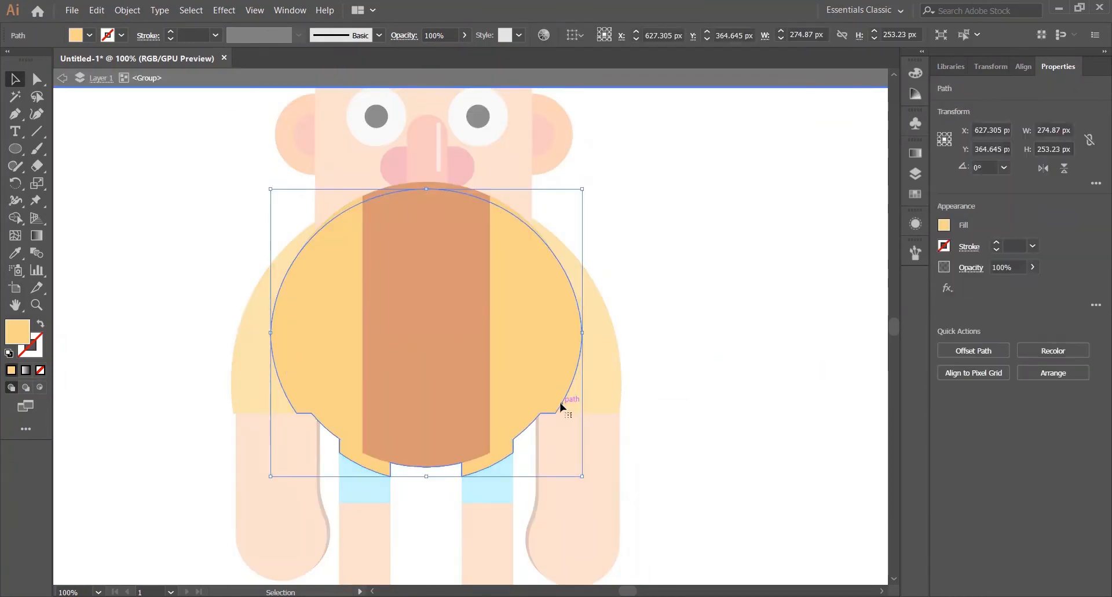
Step: Fill the trimmed circle copy with the central strip's tan and arrange it behind the original yellow body circle
{"action": "key", "text": "i"}
{"action": "left_click", "coordinate": [439, 183]}
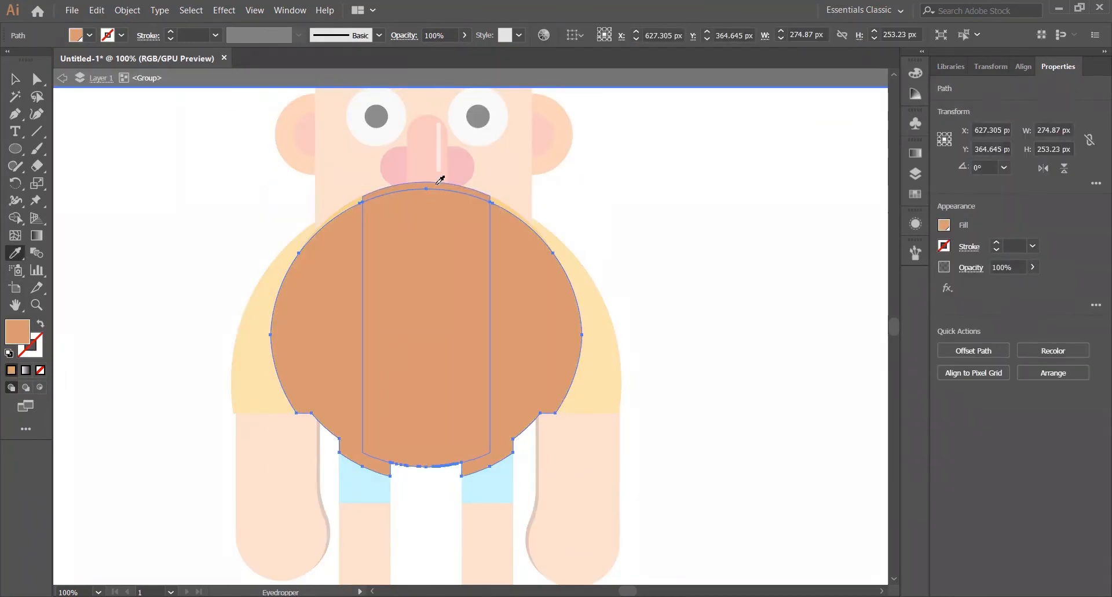
{"action": "key", "text": "v"}
{"action": "key", "text": "Escape"}
{"action": "scroll", "coordinate": [707, 266], "scroll_direction": "down", "scroll_amount": 1}
{"action": "double_click", "coordinate": [585, 320]}
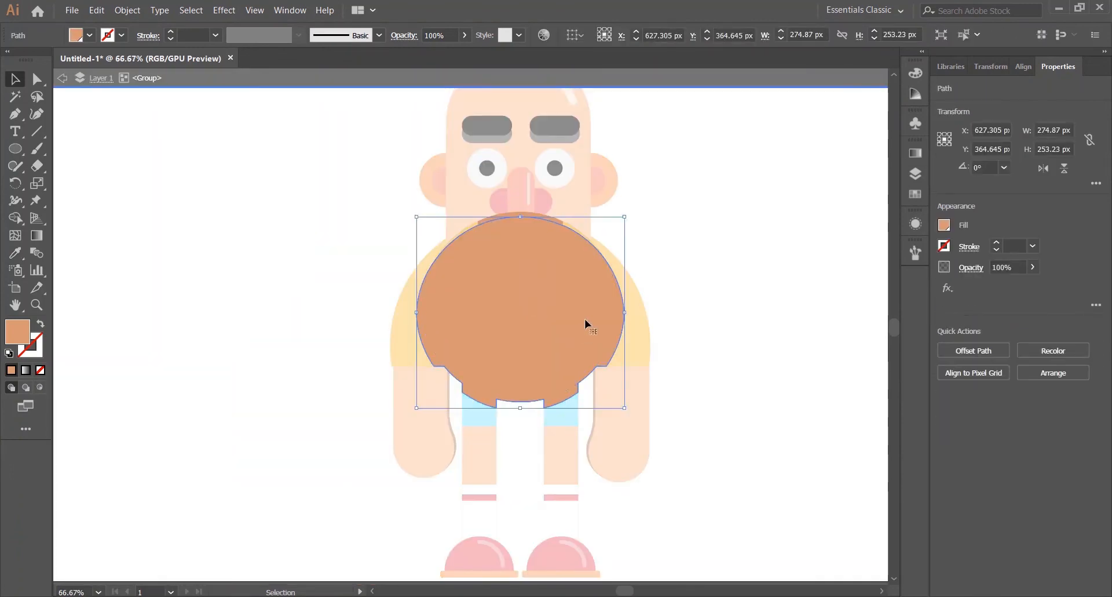
{"action": "right_click", "coordinate": [585, 320]}
{"action": "mouse_move", "coordinate": [638, 530]}
{"action": "left_click", "coordinate": [770, 571]}
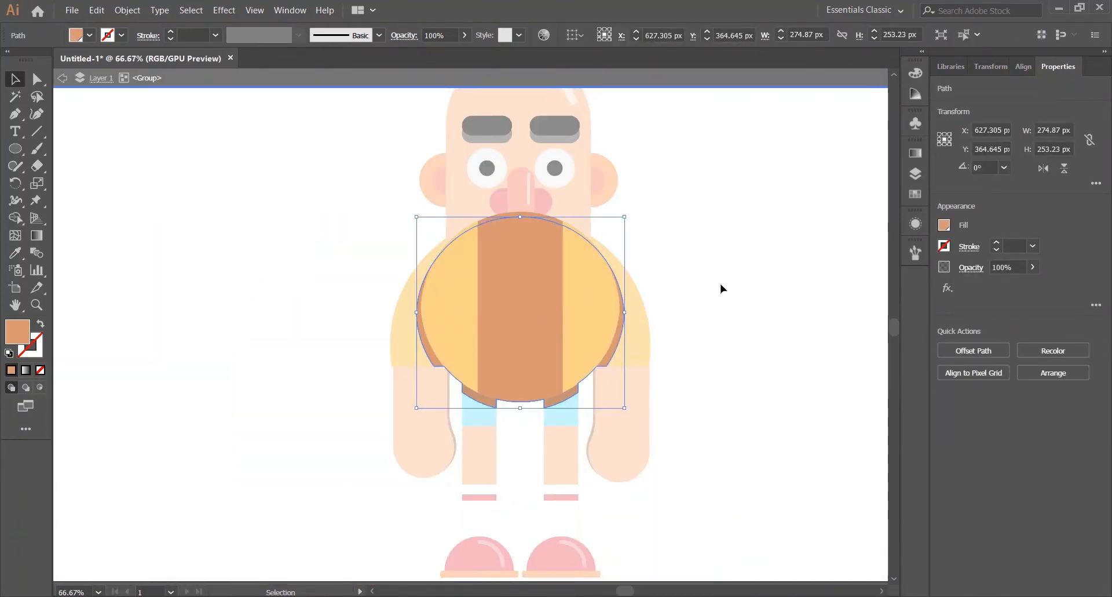
{"action": "scroll", "coordinate": [681, 298], "scroll_direction": "up", "scroll_amount": 2}
{"action": "left_click_drag", "start_coordinate": [554, 329], "coordinate": [548, 329]}
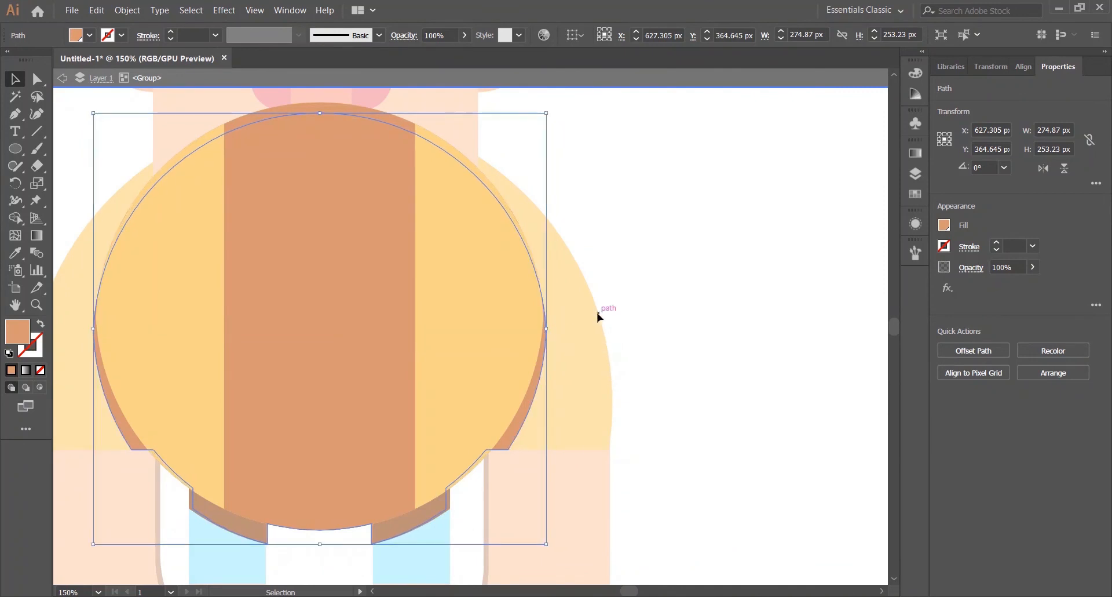
{"action": "scroll", "coordinate": [770, 274], "scroll_direction": "left", "scroll_amount": 2}
{"action": "key", "text": "ctrl+z"}
{"action": "left_click", "coordinate": [728, 276]}
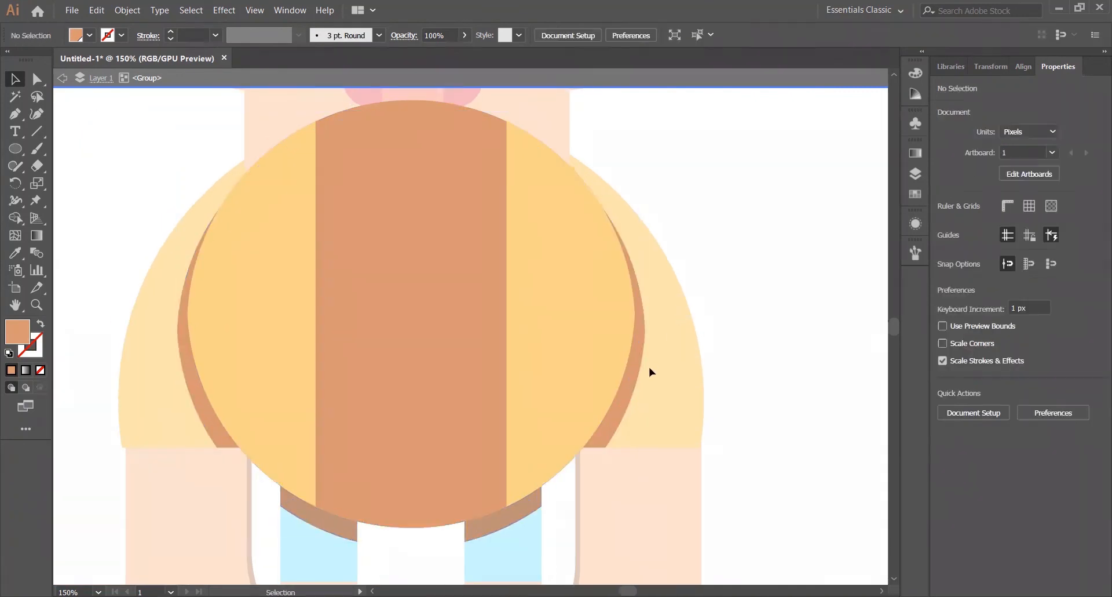
Step: Recolour the body shadow bright orange from a Color Guide harmony based on the body's sampled yellow
{"action": "left_click", "coordinate": [639, 363]}
{"action": "left_click", "coordinate": [915, 194]}
{"action": "left_click", "coordinate": [917, 91]}
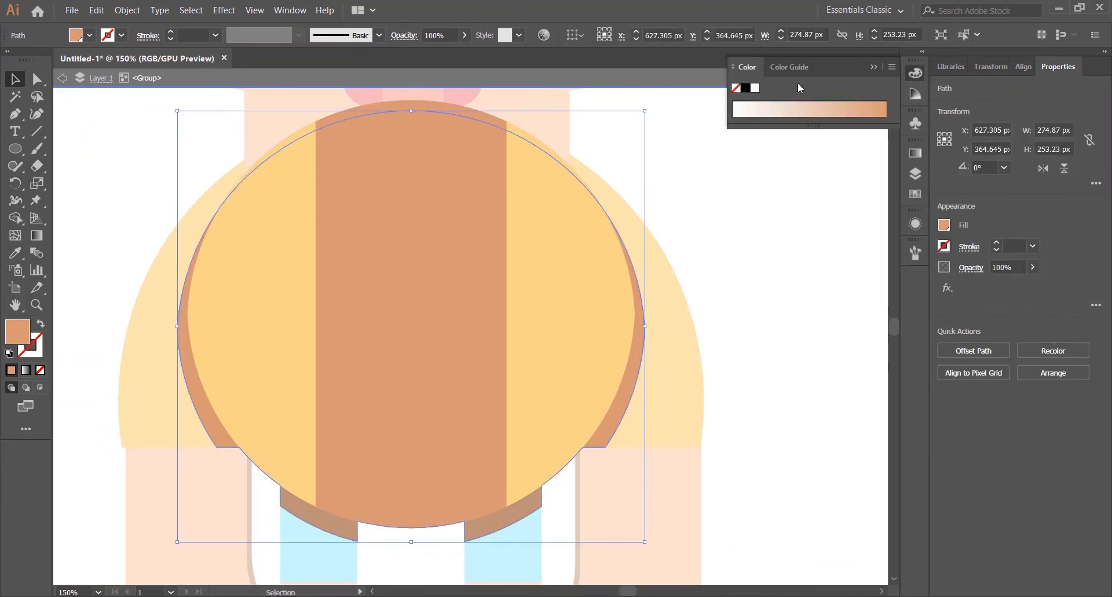
{"action": "key", "text": "i"}
{"action": "left_click", "coordinate": [564, 273]}
{"action": "left_click", "coordinate": [834, 91]}
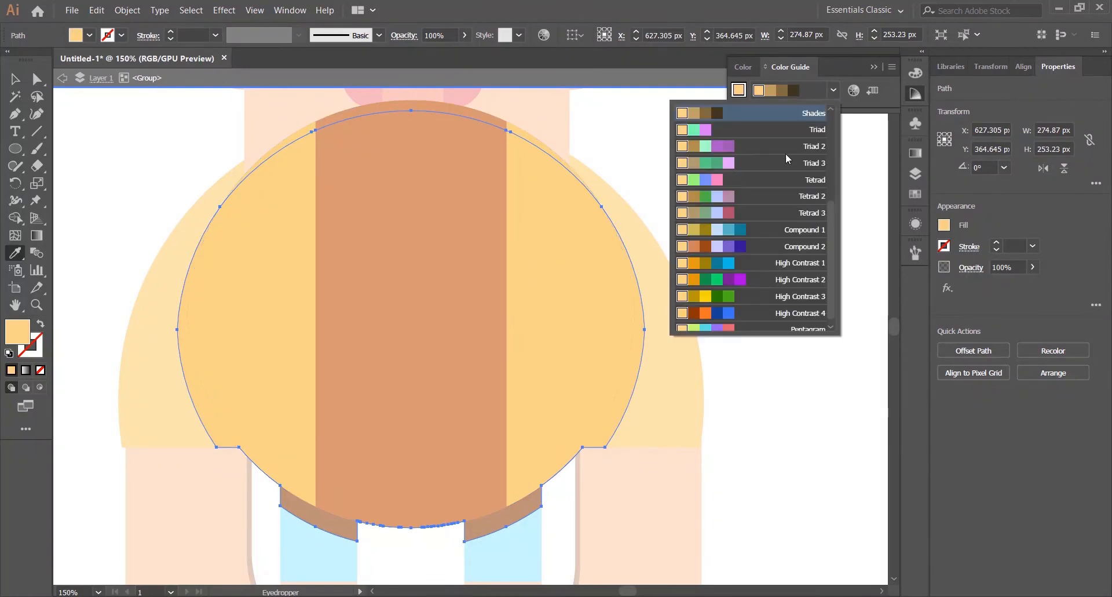
{"action": "scroll", "coordinate": [779, 159], "scroll_direction": "up", "scroll_amount": 3}
{"action": "left_click", "coordinate": [754, 230]}
{"action": "left_click", "coordinate": [783, 93]}
{"action": "key", "text": "v"}
{"action": "left_click", "coordinate": [106, 133]}
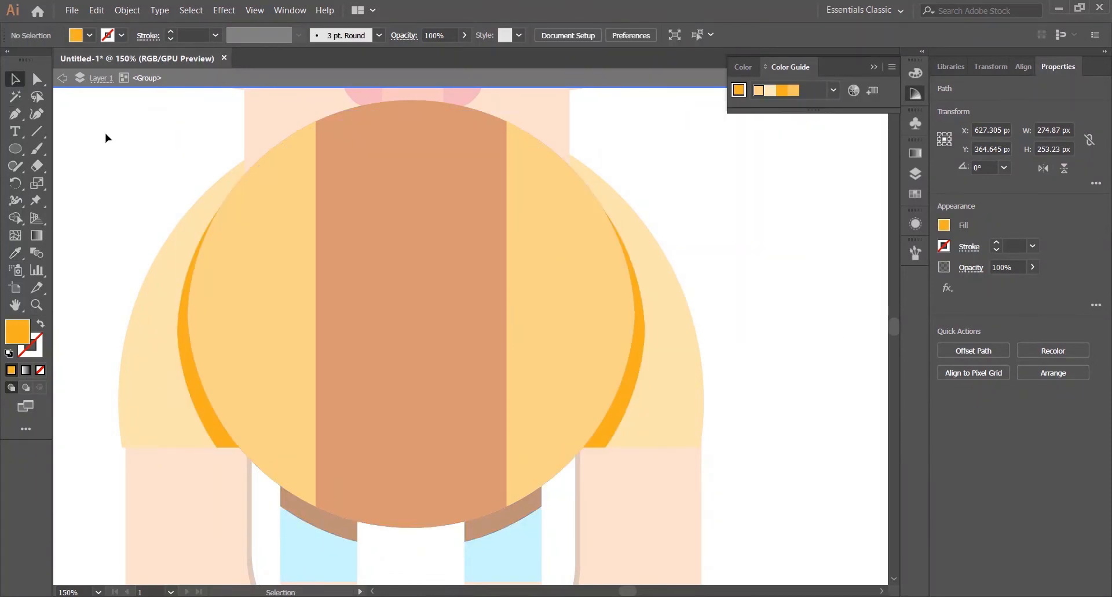
{"action": "key", "text": "ctrl+minus"}
{"action": "key", "text": "ctrl+minus"}
{"action": "key", "text": "ctrl+minus"}
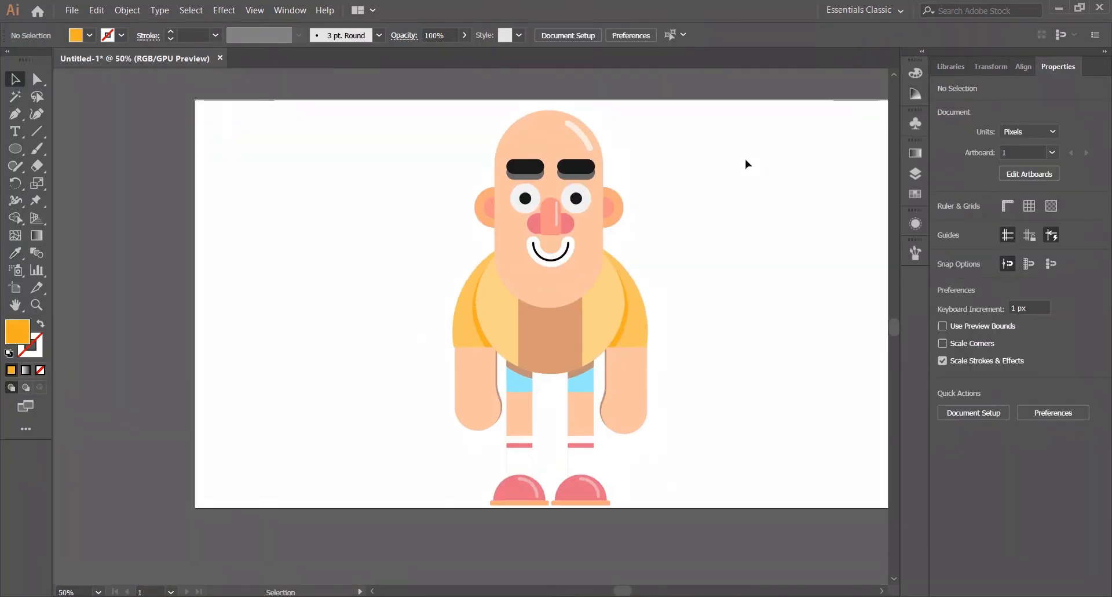
Step: Try shifting the skin-coloured shape of the character's left arm outward to widen its shadow, and undo the move
{"action": "key", "text": "ctrl+plus"}
{"action": "key", "text": "ctrl+plus"}
{"action": "left_click", "coordinate": [546, 388]}
{"action": "double_click", "coordinate": [529, 378]}
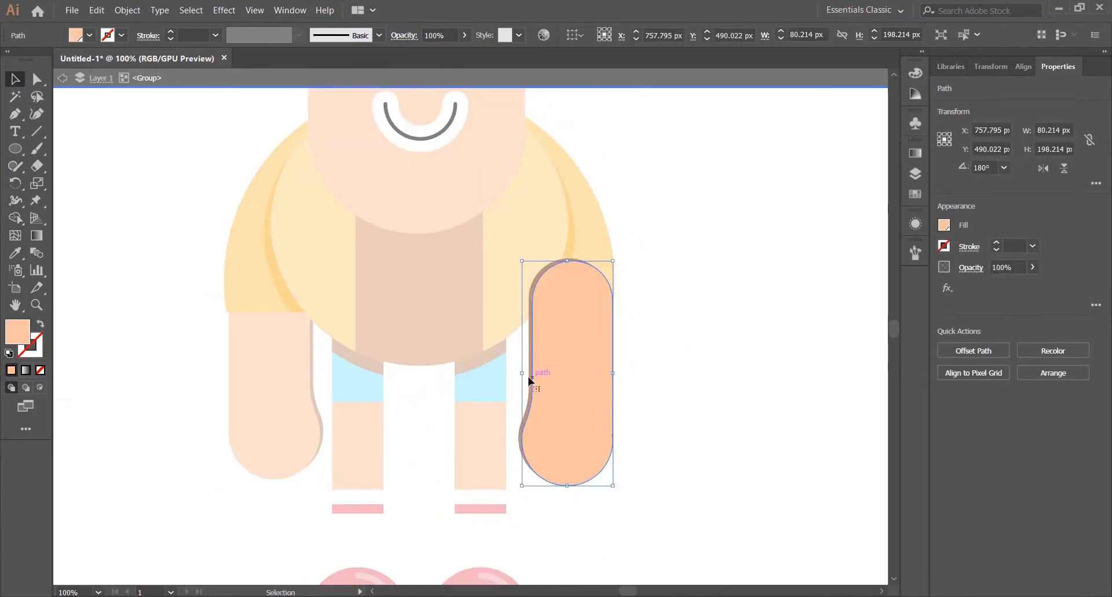
{"action": "left_click_drag", "start_coordinate": [540, 372], "coordinate": [545, 372]}
{"action": "double_click", "coordinate": [683, 300]}
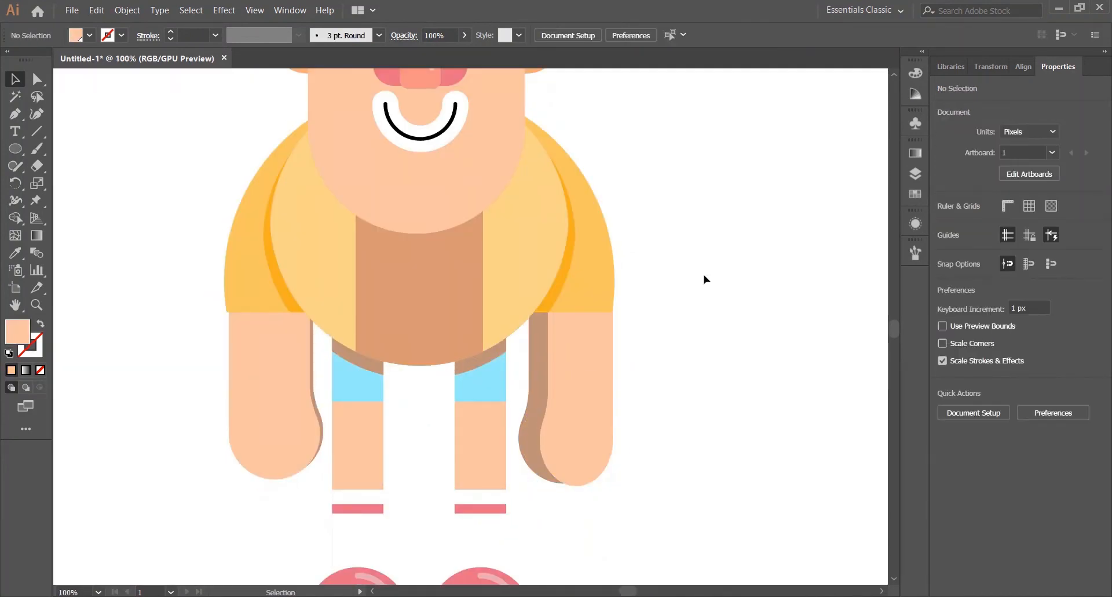
{"action": "key", "text": "ctrl+z"}
{"action": "double_click", "coordinate": [733, 241]}
Step: Examine the whole character on the artboard, including the face, body and arm shadows
{"action": "scroll", "coordinate": [742, 236], "scroll_direction": "down", "scroll_amount": 2}
{"action": "left_click_drag", "start_coordinate": [765, 168], "coordinate": [687, 252]}
{"action": "scroll", "coordinate": [687, 251], "scroll_direction": "down", "scroll_amount": 1}
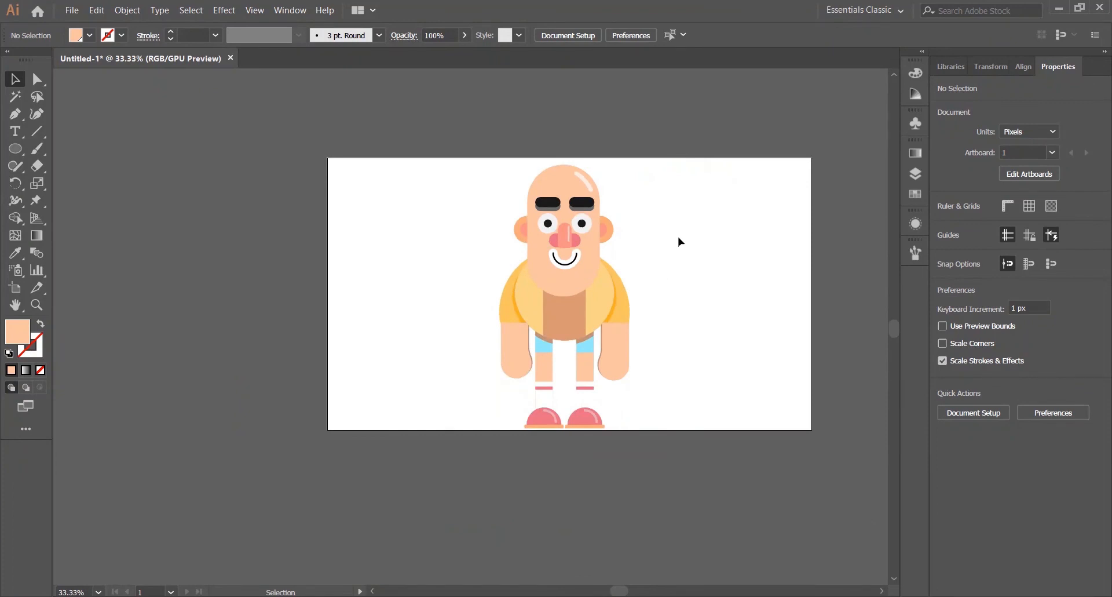
{"action": "scroll", "coordinate": [578, 367], "scroll_direction": "up", "scroll_amount": 4}
{"action": "scroll", "coordinate": [571, 359], "scroll_direction": "down", "scroll_amount": 2}
{"action": "scroll", "coordinate": [654, 290], "scroll_direction": "up", "scroll_amount": 1}
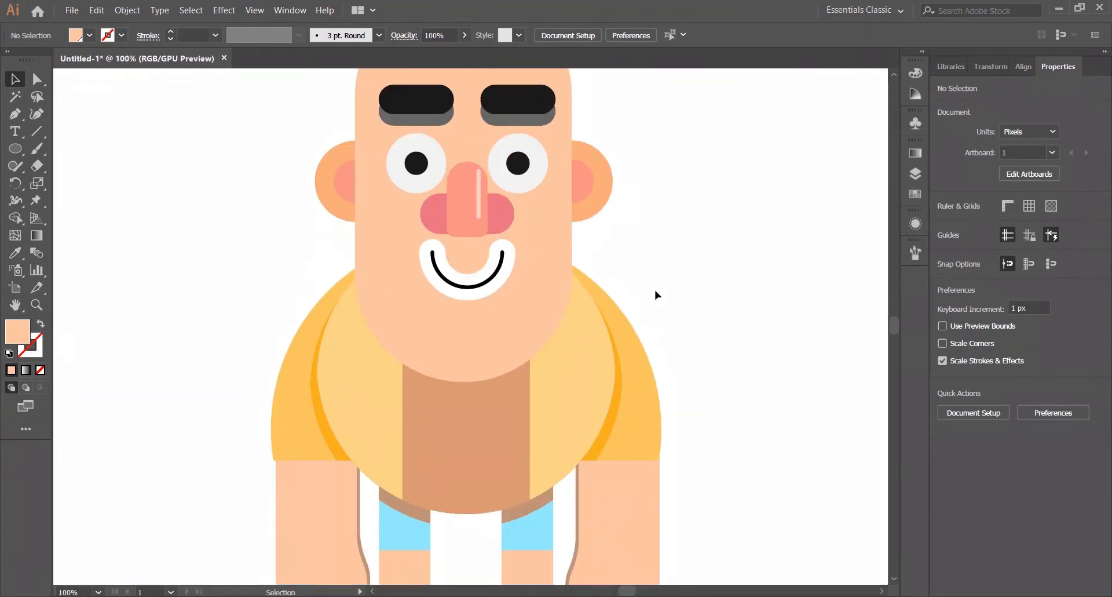
{"action": "scroll", "coordinate": [654, 289], "scroll_direction": "down", "scroll_amount": 2}
{"action": "scroll", "coordinate": [641, 293], "scroll_direction": "down", "scroll_amount": 1}
{"action": "scroll", "coordinate": [641, 294], "scroll_direction": "up", "scroll_amount": 1}
Step: Duplicate the head shape slightly below the original and recolour the copy a darker salmon skin tone as the chin shadow
{"action": "double_click", "coordinate": [513, 261]}
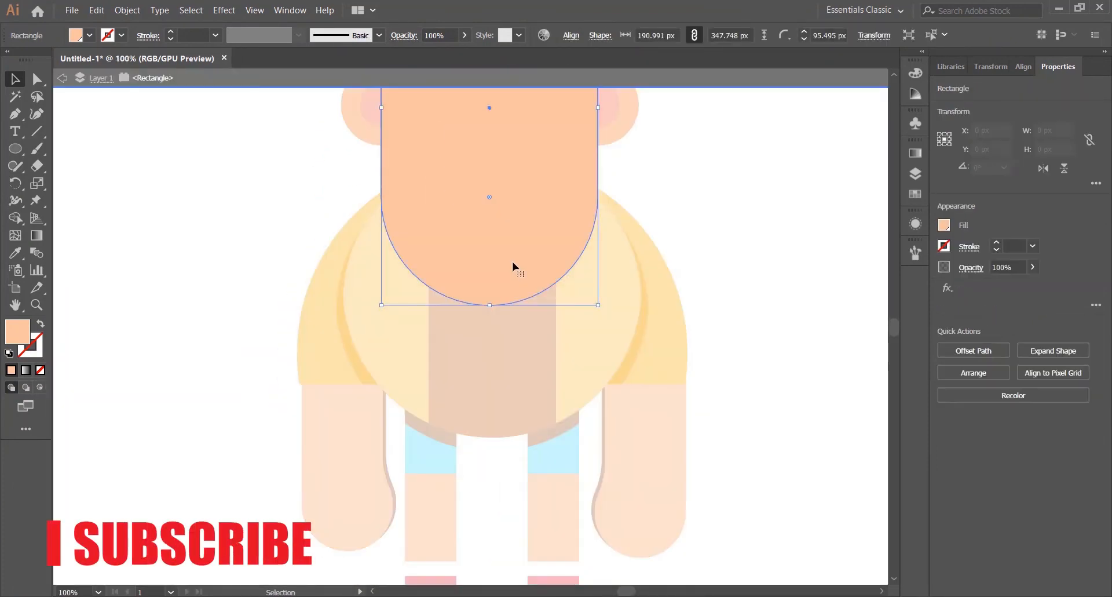
{"action": "left_click_drag", "start_coordinate": [570, 242], "coordinate": [570, 248]}
{"action": "left_click", "coordinate": [915, 94]}
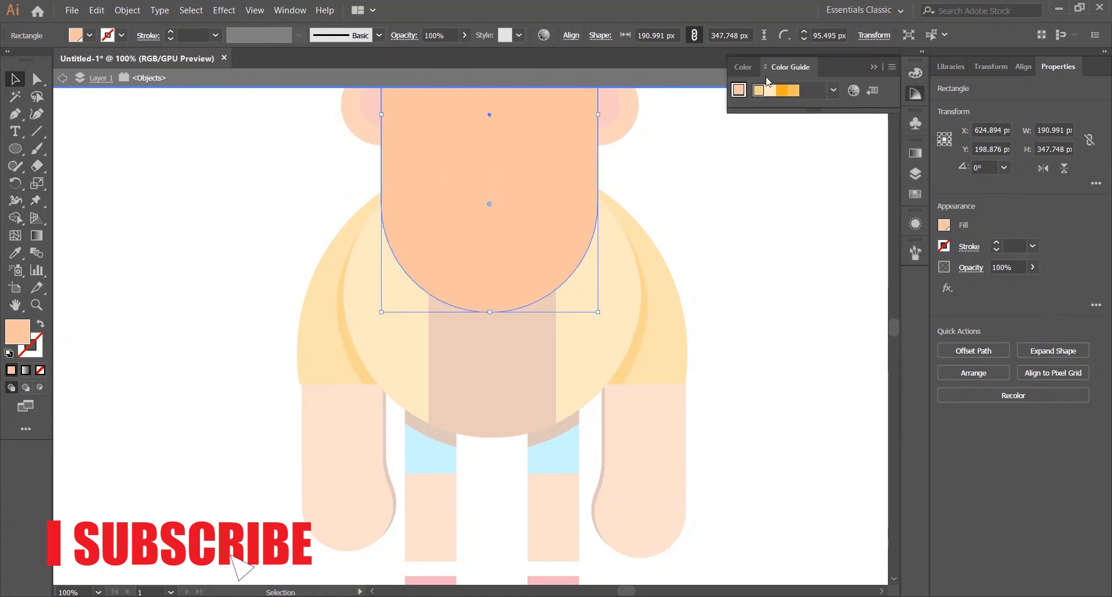
{"action": "left_click", "coordinate": [833, 90]}
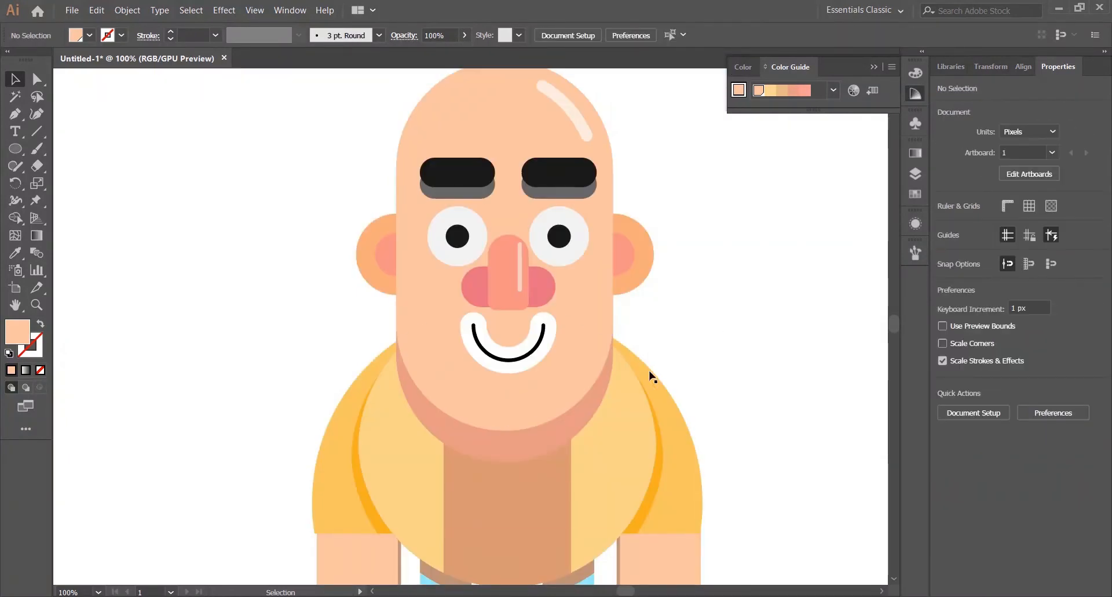
Step: Move the chin shadow up so that only a narrower band remains below the face
{"action": "double_click", "coordinate": [562, 396]}
{"action": "left_click", "coordinate": [561, 397]}
{"action": "left_click_drag", "start_coordinate": [505, 452], "coordinate": [504, 438]}
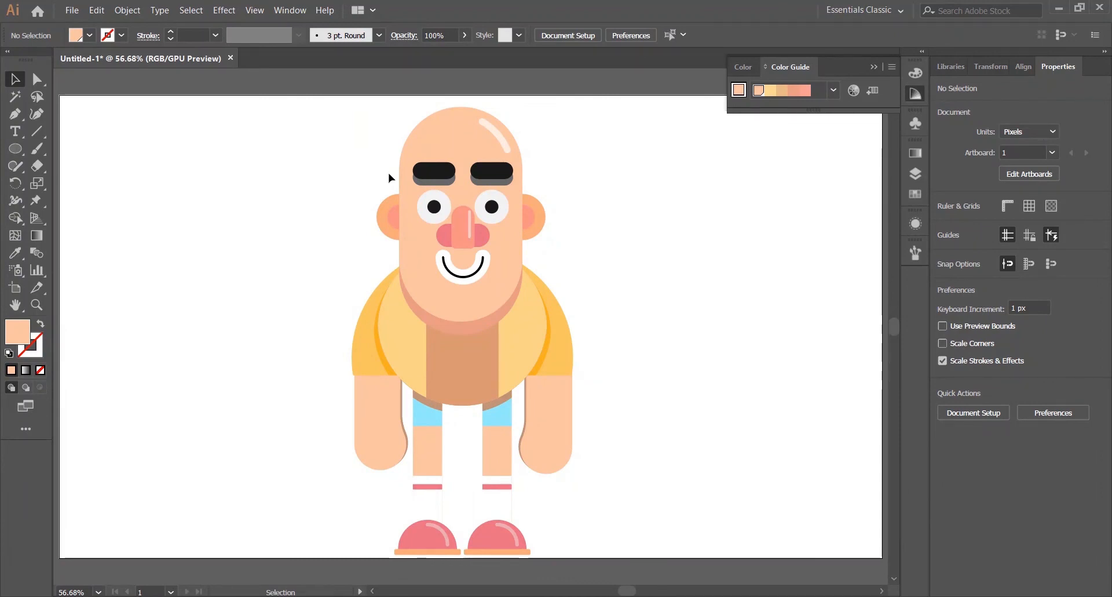
Step: Group the whole character and scale it down around its centre to leave more space on the artboard
{"action": "left_click_drag", "start_coordinate": [259, 143], "coordinate": [650, 561]}
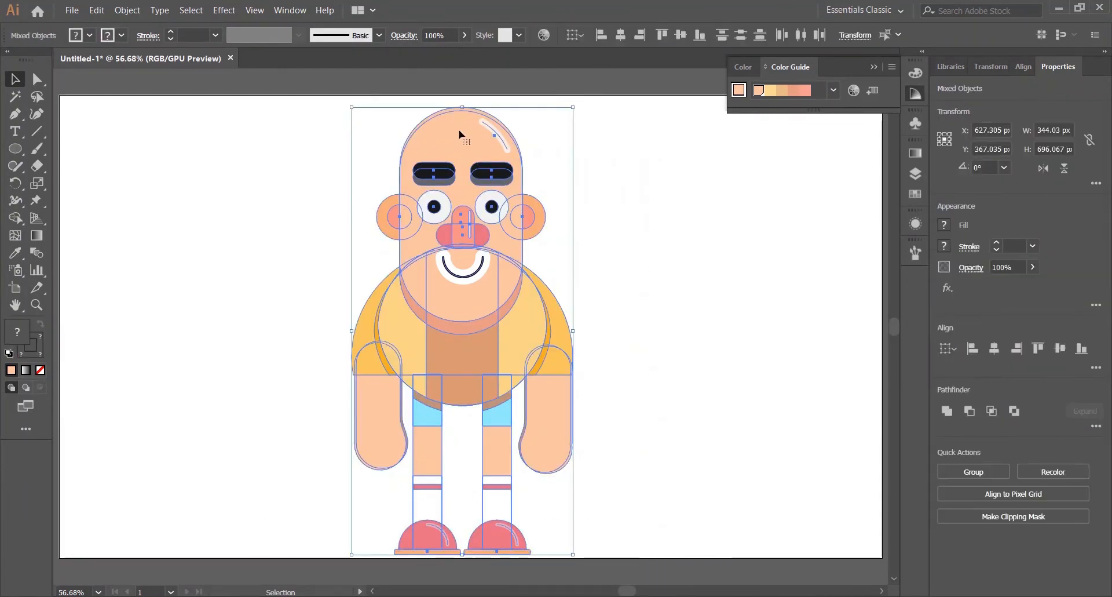
{"action": "key", "text": "ctrl+g"}
{"action": "left_click_drag", "start_coordinate": [359, 111], "coordinate": [360, 148]}
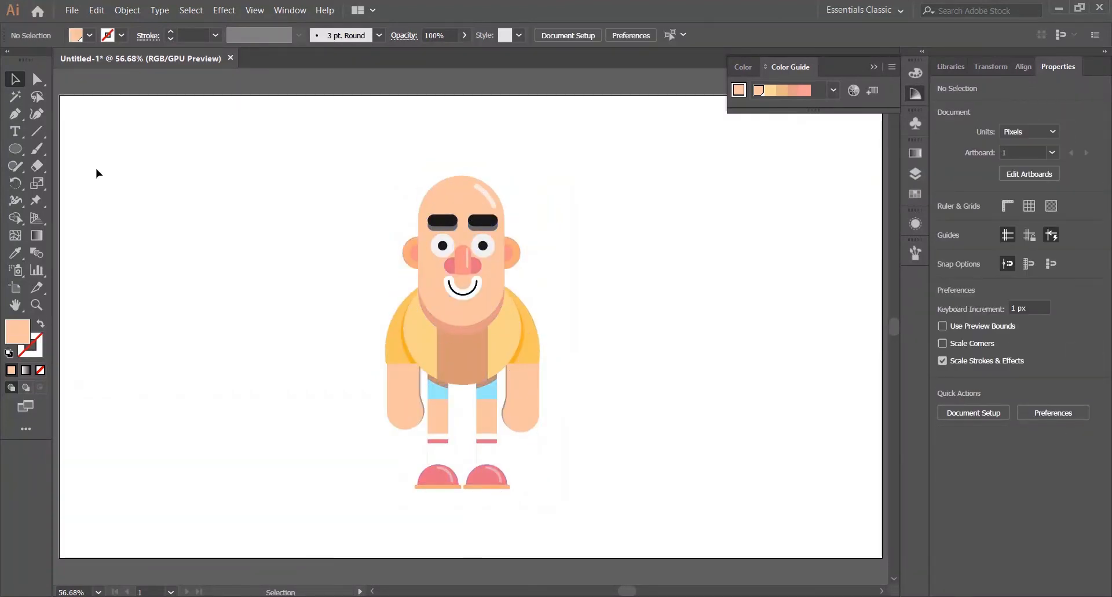
Step: Draw a thin, wide rounded rectangle under the shoes as the ground and fill it with light blue
{"action": "left_click_drag", "start_coordinate": [15, 149], "coordinate": [87, 165]}
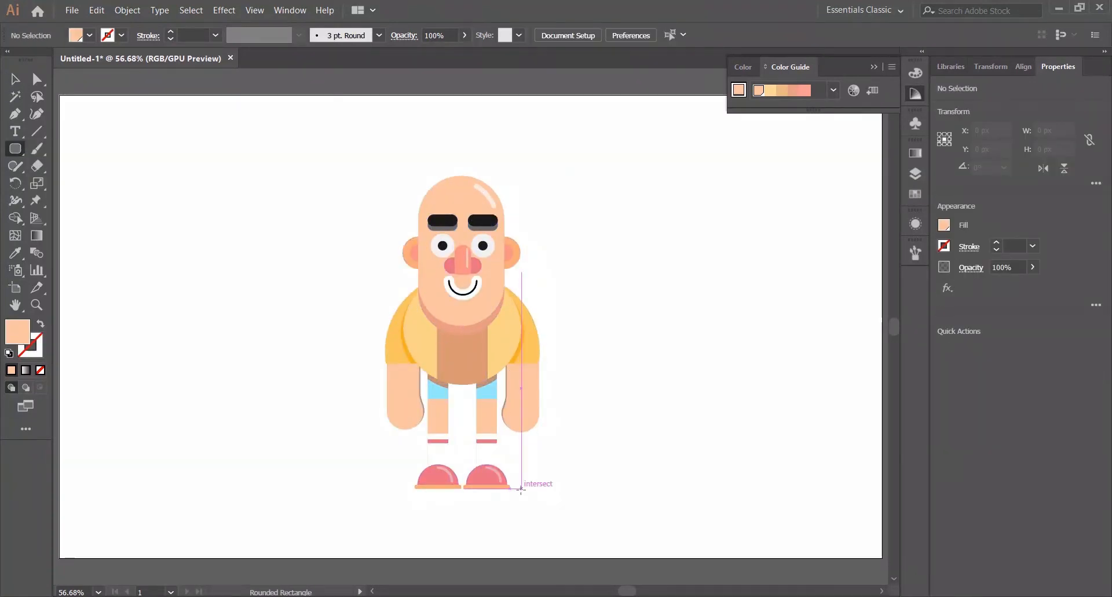
{"action": "key", "text": "ctrl+1"}
{"action": "left_click_drag", "start_coordinate": [307, 486], "coordinate": [619, 494]}
{"action": "left_click", "coordinate": [915, 193]}
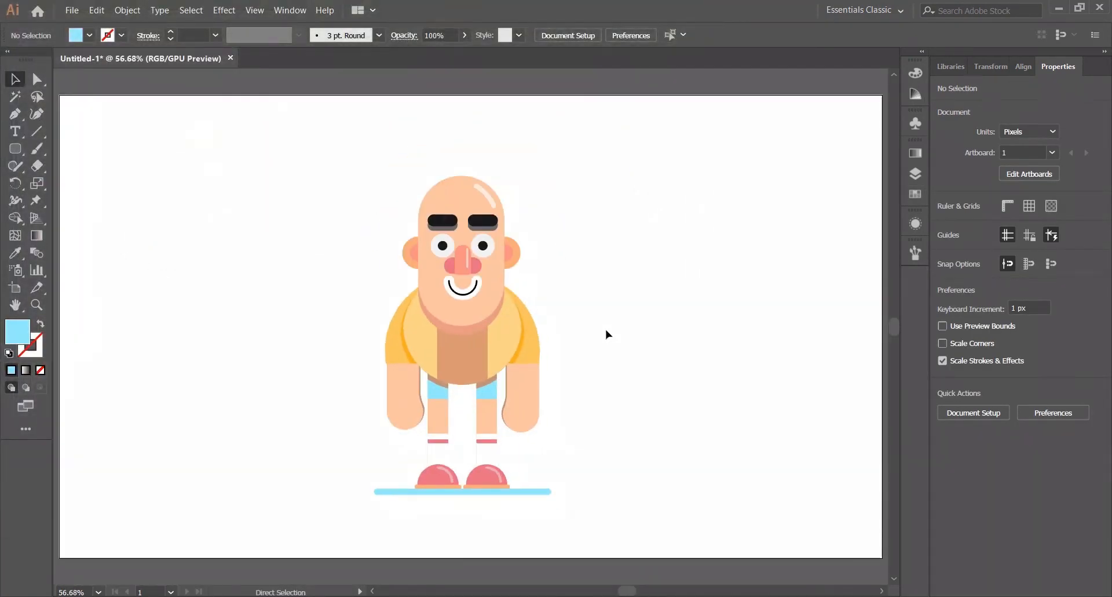
{"action": "key", "text": "v"}
Step: Try to fill the entire body group with the face's sampled skin colour, and undo it
{"action": "scroll", "coordinate": [471, 449], "scroll_direction": "up", "scroll_amount": 4}
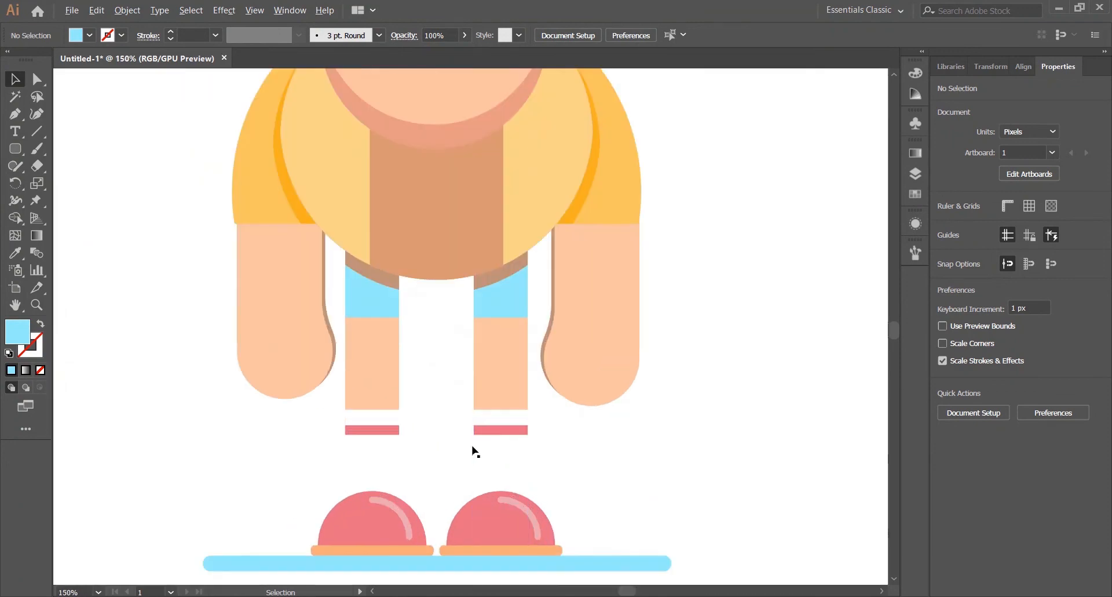
{"action": "scroll", "coordinate": [437, 385], "scroll_direction": "down", "scroll_amount": 2}
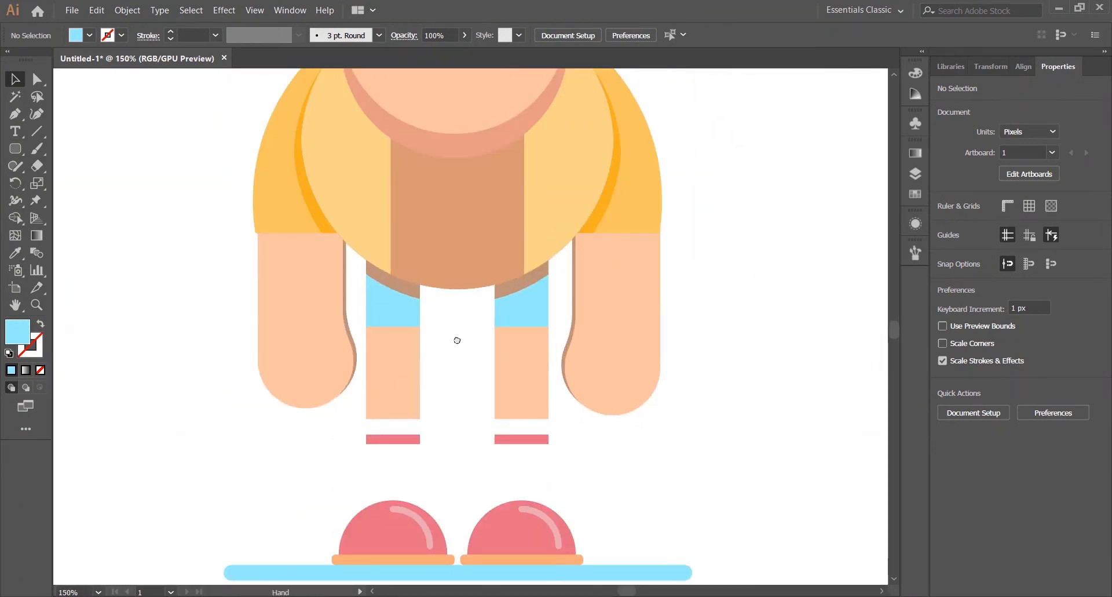
{"action": "scroll", "coordinate": [454, 338], "scroll_direction": "down", "scroll_amount": 1}
{"action": "double_click", "coordinate": [467, 312]}
{"action": "double_click", "coordinate": [471, 437]}
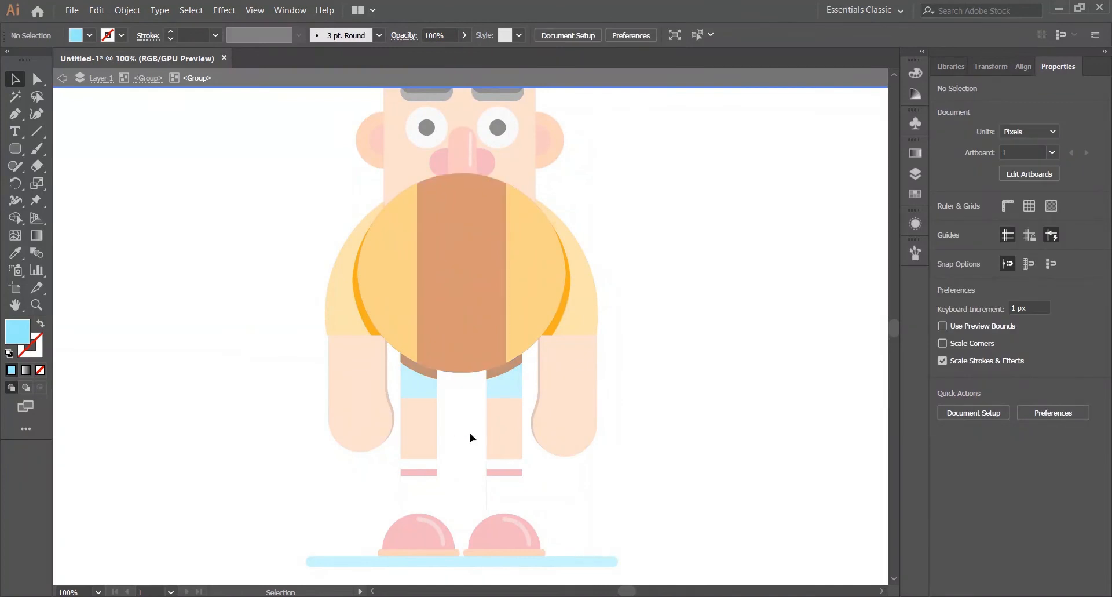
{"action": "left_click", "coordinate": [469, 318]}
{"action": "key", "text": "o"}
{"action": "key", "text": "i"}
{"action": "left_click", "coordinate": [472, 241]}
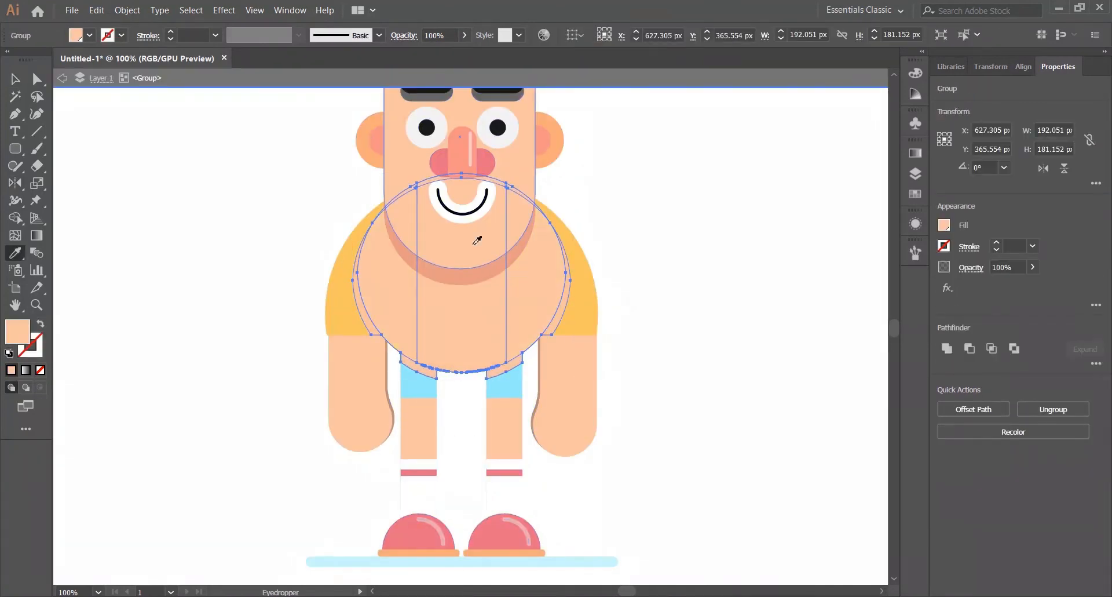
{"action": "key", "text": "ctrl+z"}
Step: Recolour only the central strip of the body with the lighter skin tone sampled from the arm
{"action": "key", "text": "v"}
{"action": "double_click", "coordinate": [478, 301]}
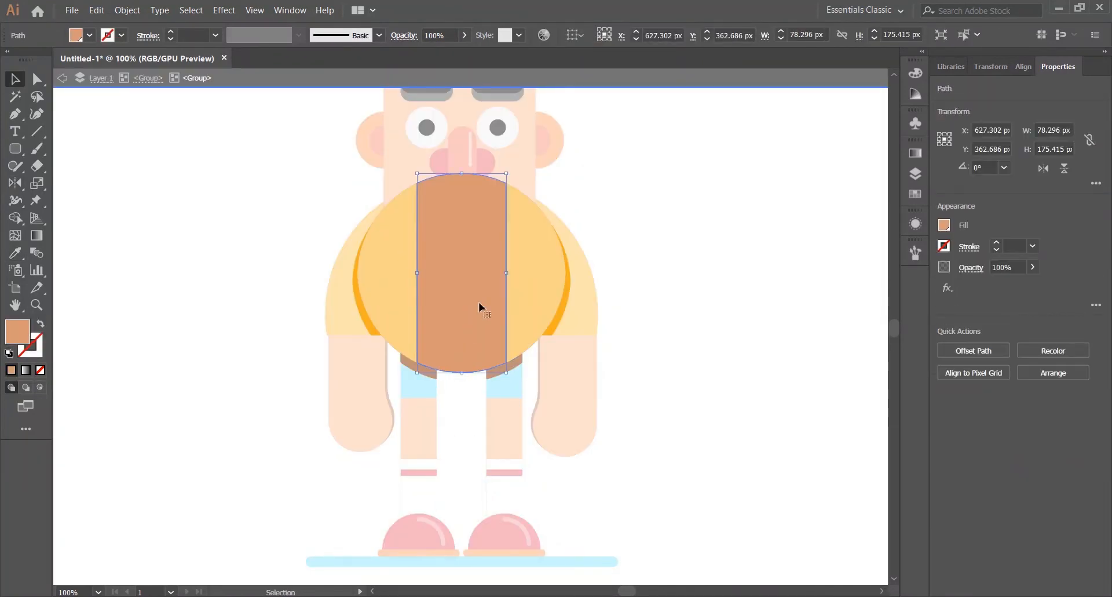
{"action": "key", "text": "i"}
{"action": "left_click", "coordinate": [571, 371]}
{"action": "key", "text": "v"}
{"action": "double_click", "coordinate": [694, 266]}
{"action": "scroll", "coordinate": [689, 264], "scroll_direction": "down", "scroll_amount": 1}
{"action": "scroll", "coordinate": [686, 319], "scroll_direction": "up", "scroll_amount": 1}
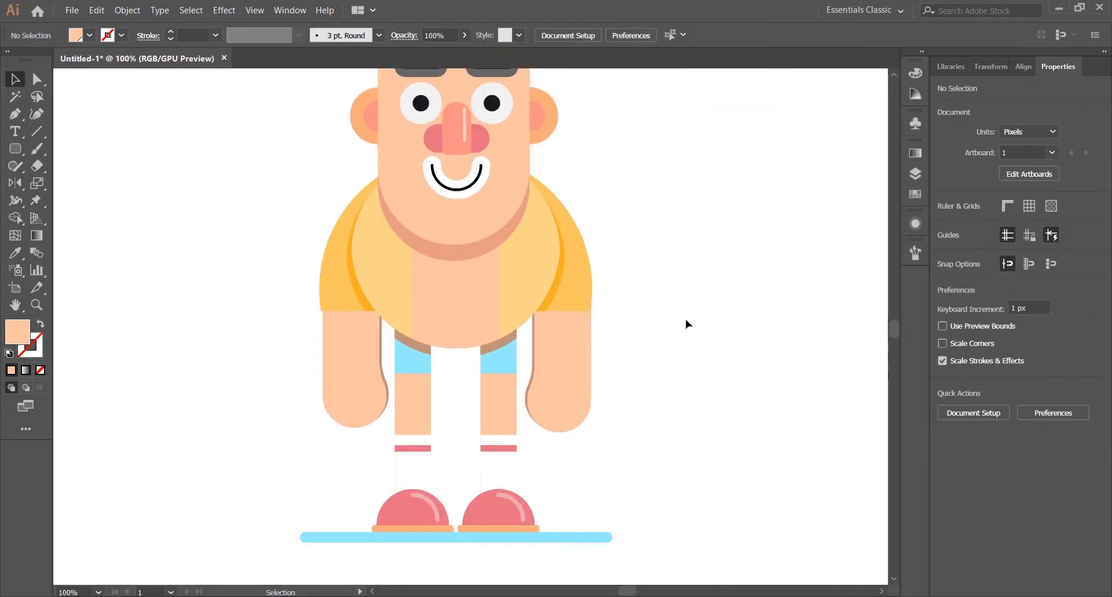
Step: Draw a circle about 10 px wide near the belly's lower edge as a navel and fill it with the salmon-pink swatch
{"action": "scroll", "coordinate": [454, 353], "scroll_direction": "up", "scroll_amount": 1}
{"action": "left_click_drag", "start_coordinate": [15, 148], "coordinate": [64, 184]}
{"action": "left_click_drag", "start_coordinate": [441, 320], "coordinate": [440, 319]}
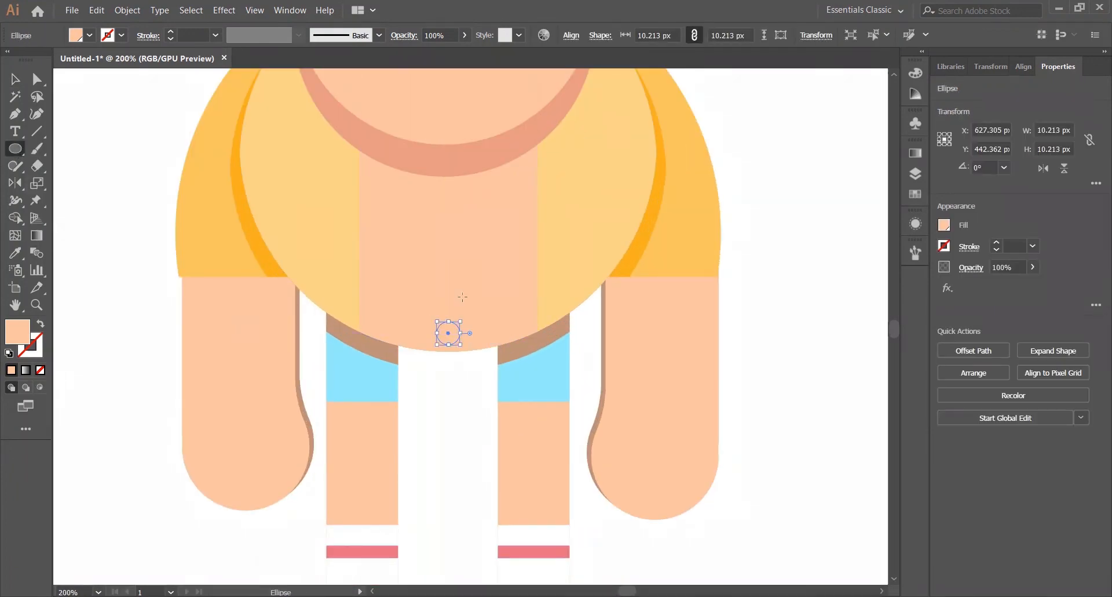
{"action": "scroll", "coordinate": [485, 463], "scroll_direction": "down", "scroll_amount": 1}
{"action": "left_click", "coordinate": [915, 194]}
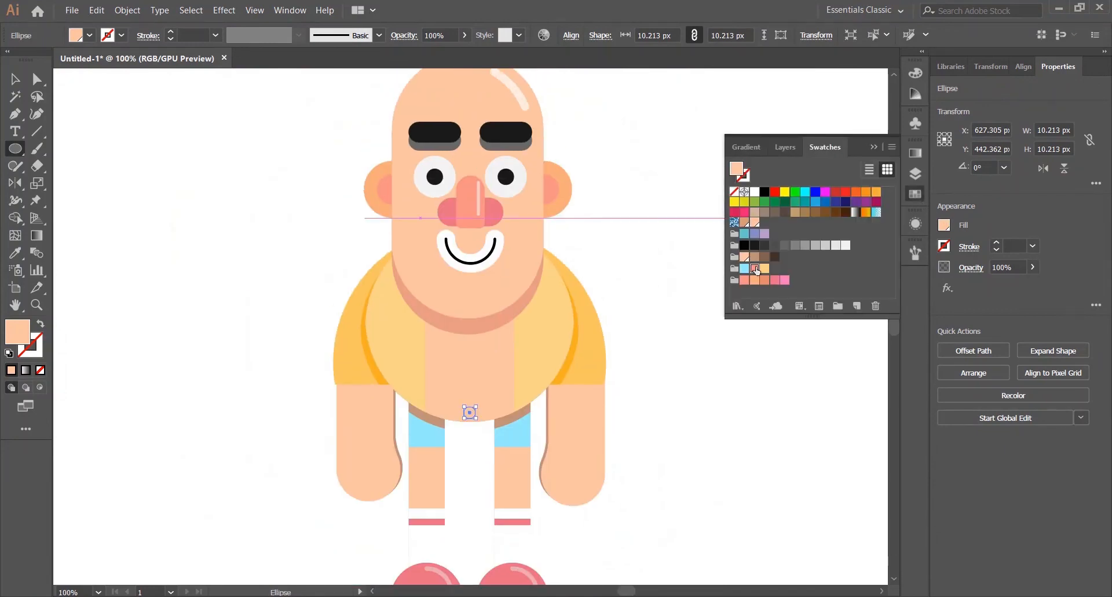
{"action": "left_click", "coordinate": [754, 269]}
{"action": "key", "text": "v"}
{"action": "left_click", "coordinate": [680, 326]}
{"action": "left_click", "coordinate": [911, 194]}
Step: Copy the navel circle directly above itself and shrink the copy to less than half its size
{"action": "scroll", "coordinate": [530, 414], "scroll_direction": "up", "scroll_amount": 5}
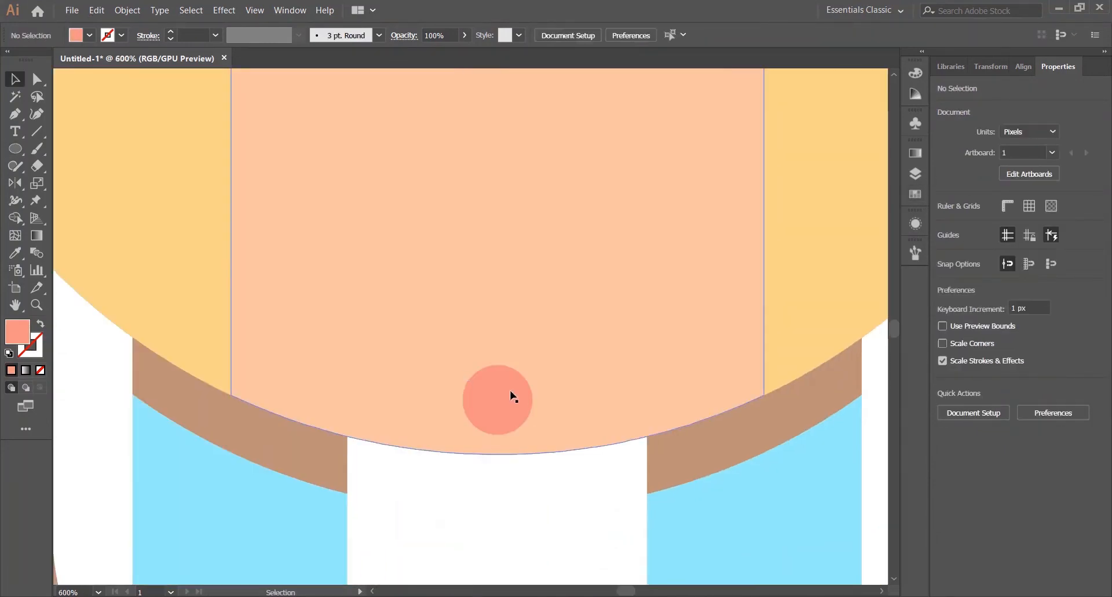
{"action": "scroll", "coordinate": [512, 396], "scroll_direction": "up", "scroll_amount": 1}
{"action": "left_click", "coordinate": [443, 376]}
{"action": "left_click_drag", "start_coordinate": [442, 375], "coordinate": [443, 272]}
{"action": "left_click_drag", "start_coordinate": [386, 236], "coordinate": [438, 310]}
Step: Add a concentric copy about 6 px wide inside the larger navel circle, with a pale pink 1 pt stroke and no fill
{"action": "left_click", "coordinate": [443, 398]}
{"action": "left_click_drag", "start_coordinate": [478, 344], "coordinate": [469, 364]}
{"action": "left_click", "coordinate": [915, 94]}
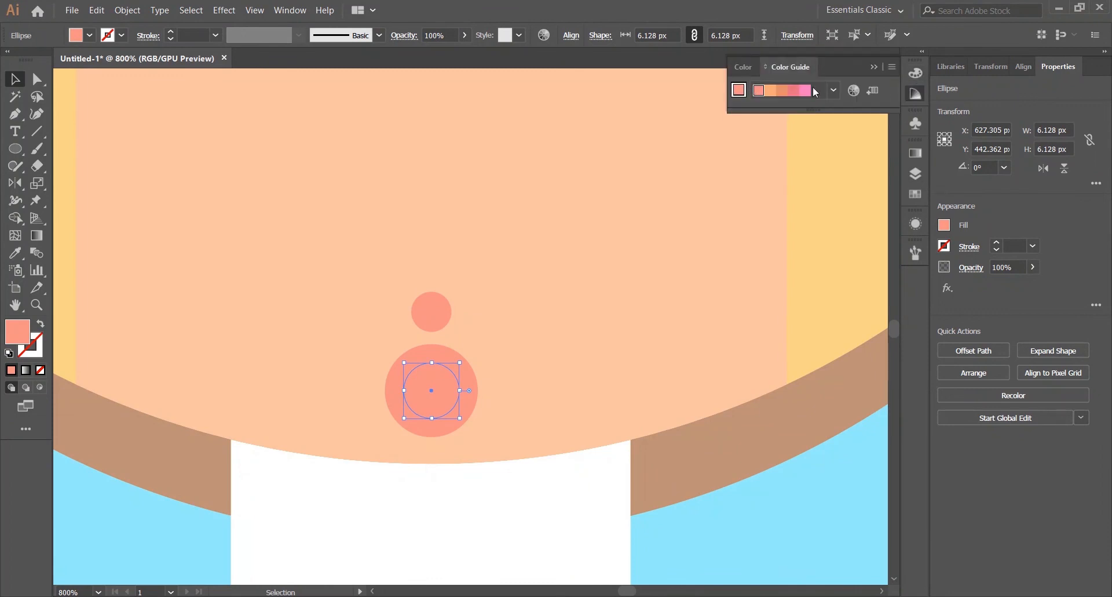
{"action": "left_click", "coordinate": [815, 91]}
{"action": "left_click", "coordinate": [735, 126]}
{"action": "key", "text": "shift+x"}
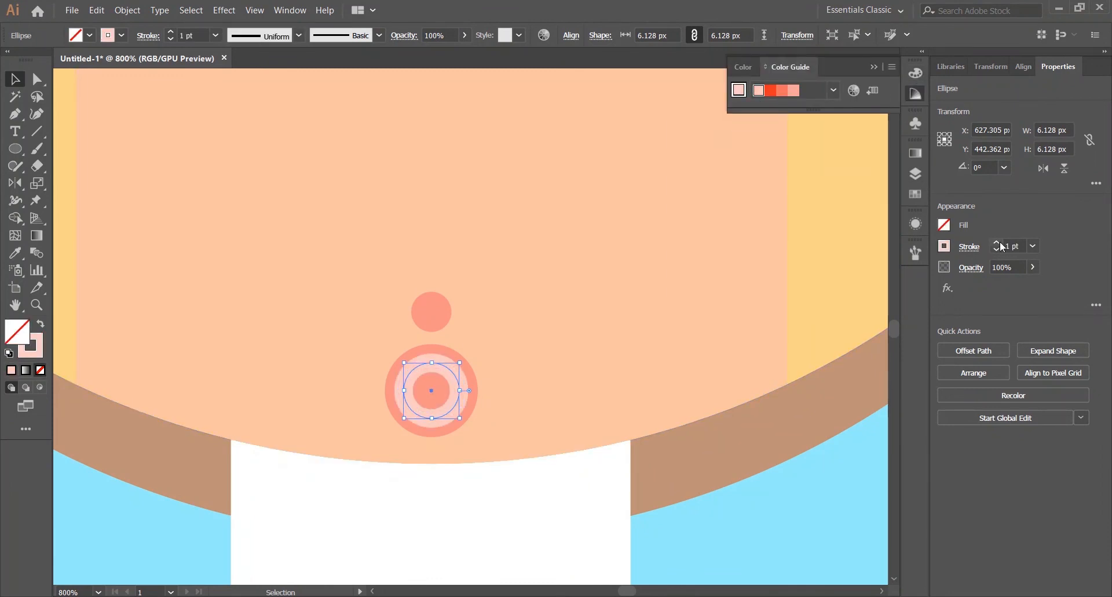
Step: Delete the lower and left anchor points of the pale pink ring, leaving a highlight arc with round stroke caps
{"action": "key", "text": "a"}
{"action": "left_click", "coordinate": [431, 419]}
{"action": "left_click", "coordinate": [431, 419]}
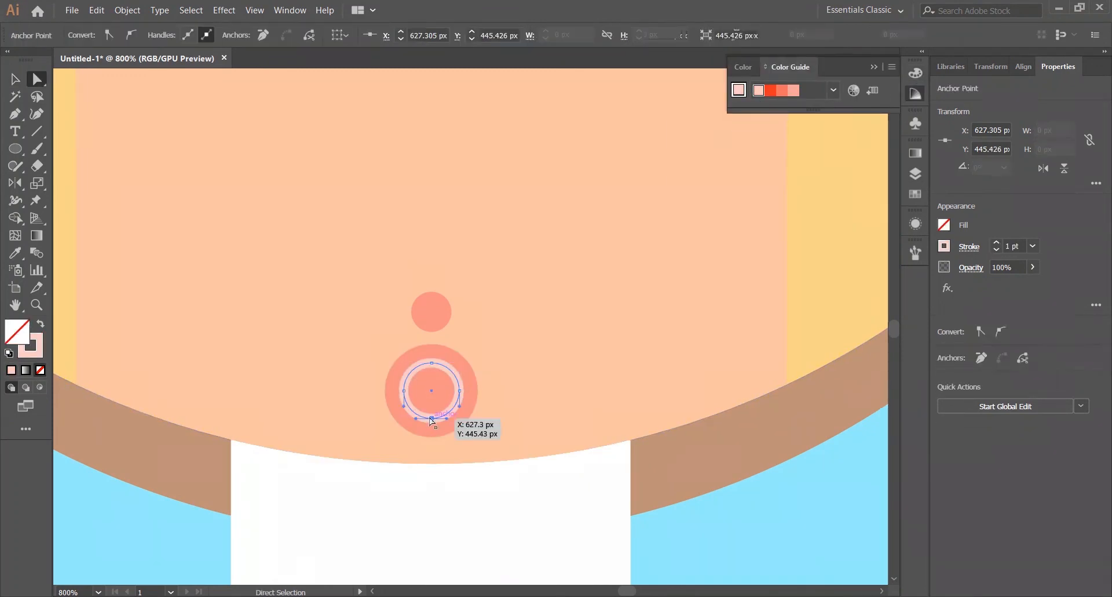
{"action": "key", "text": "Delete"}
{"action": "left_click", "coordinate": [404, 391]}
{"action": "key", "text": "Delete"}
{"action": "left_click", "coordinate": [971, 247]}
{"action": "left_click", "coordinate": [882, 286]}
{"action": "left_click", "coordinate": [495, 501]}
{"action": "scroll", "coordinate": [495, 500], "scroll_direction": "down", "scroll_amount": 7}
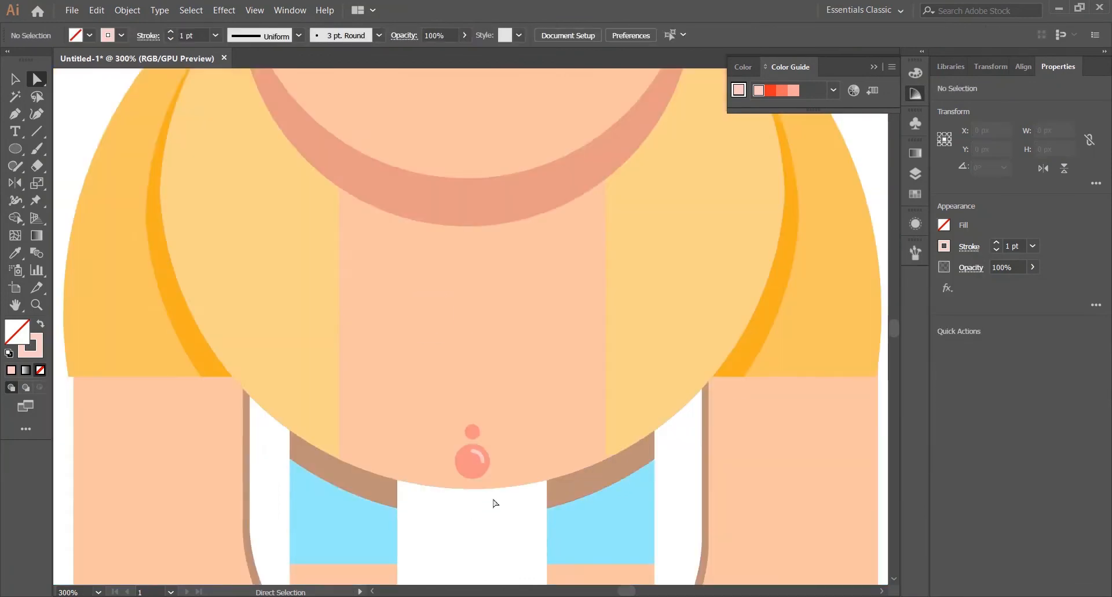
{"action": "left_click_drag", "start_coordinate": [655, 420], "coordinate": [664, 330]}
{"action": "key", "text": "ctrl+0"}
{"action": "left_click", "coordinate": [561, 247]}
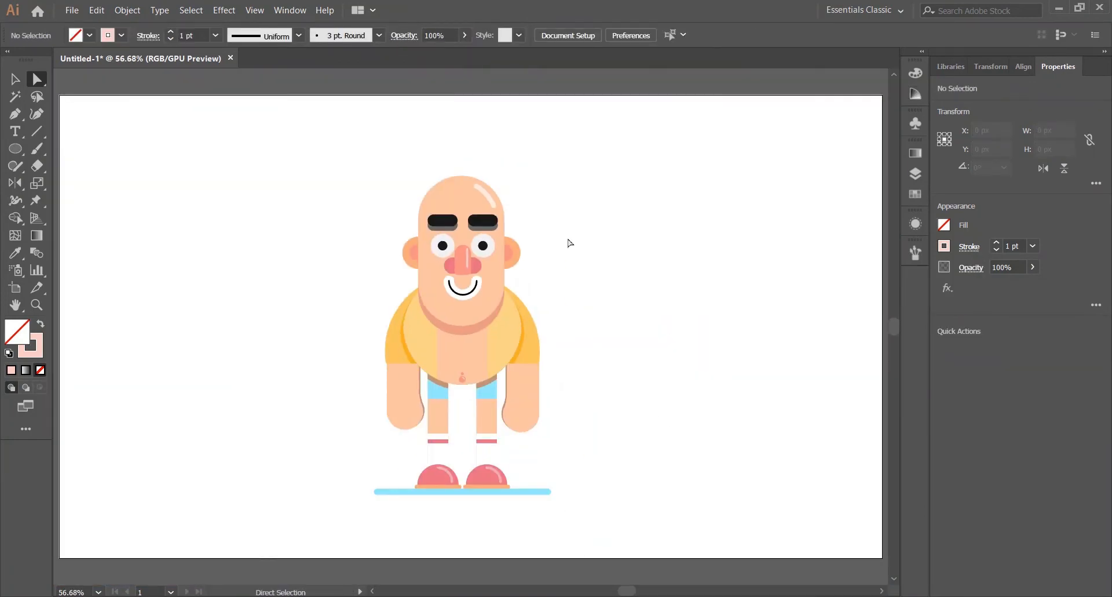